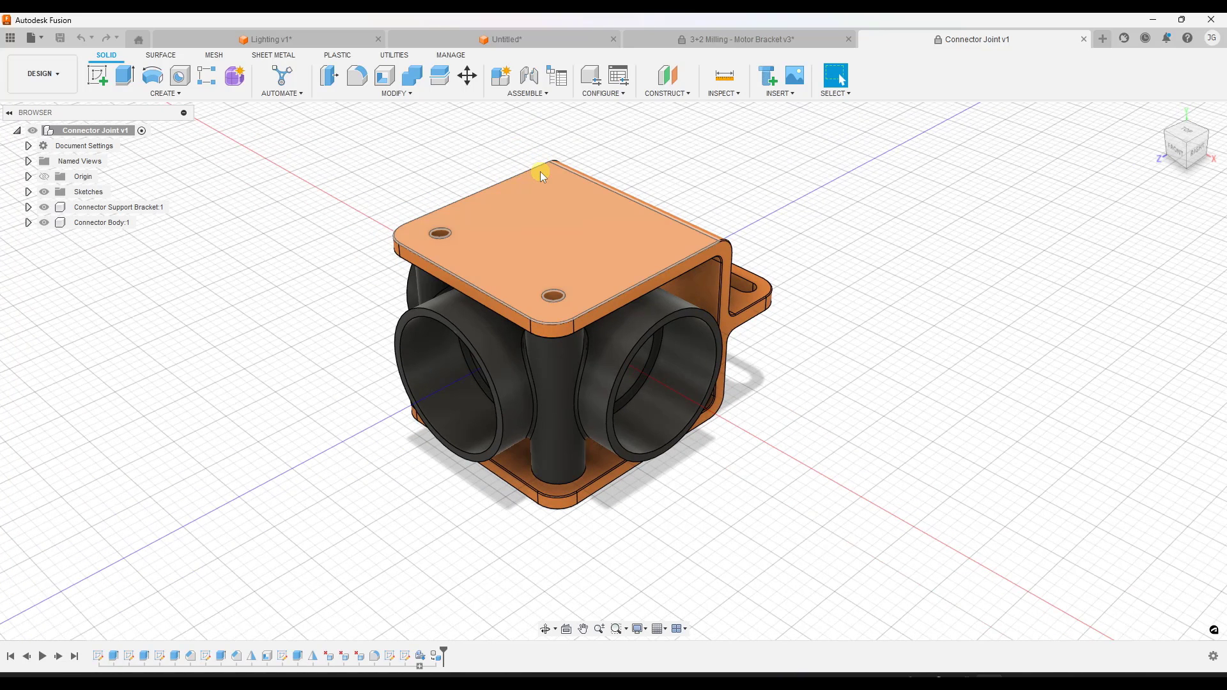
Locate the 08 - Drawings folder of the Basic Training samples in the project data, then close the data view
{"action": "left_click", "coordinate": [11, 39]}
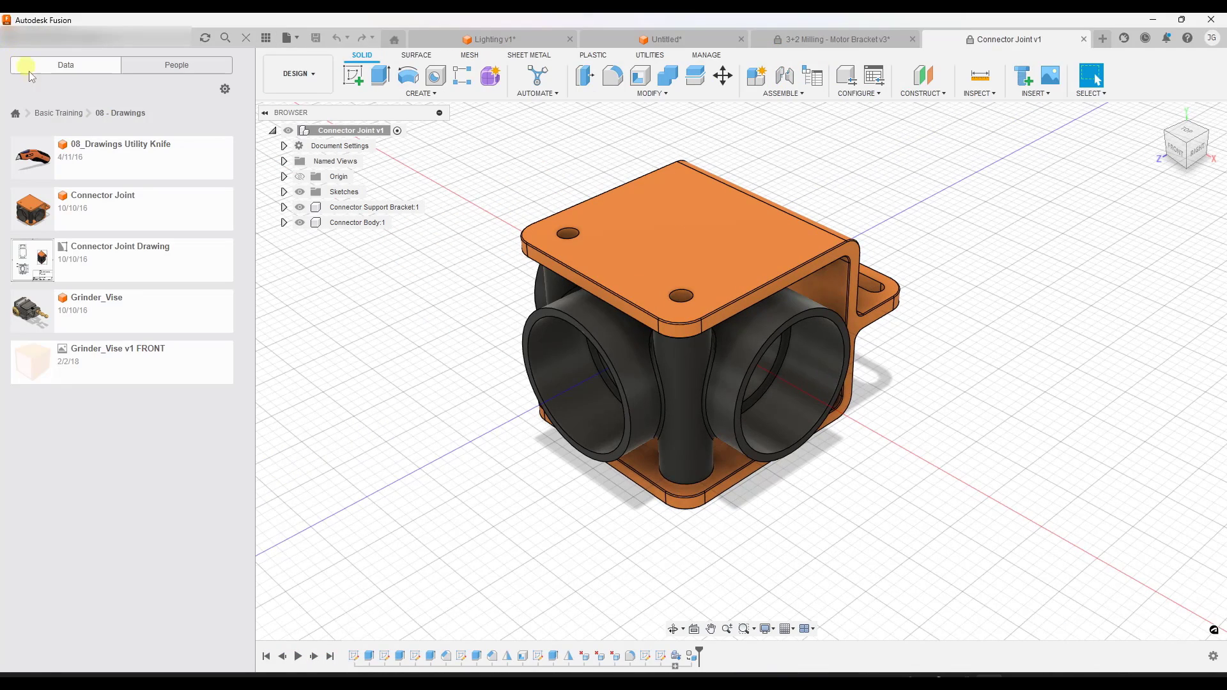
{"action": "left_click", "coordinate": [14, 113]}
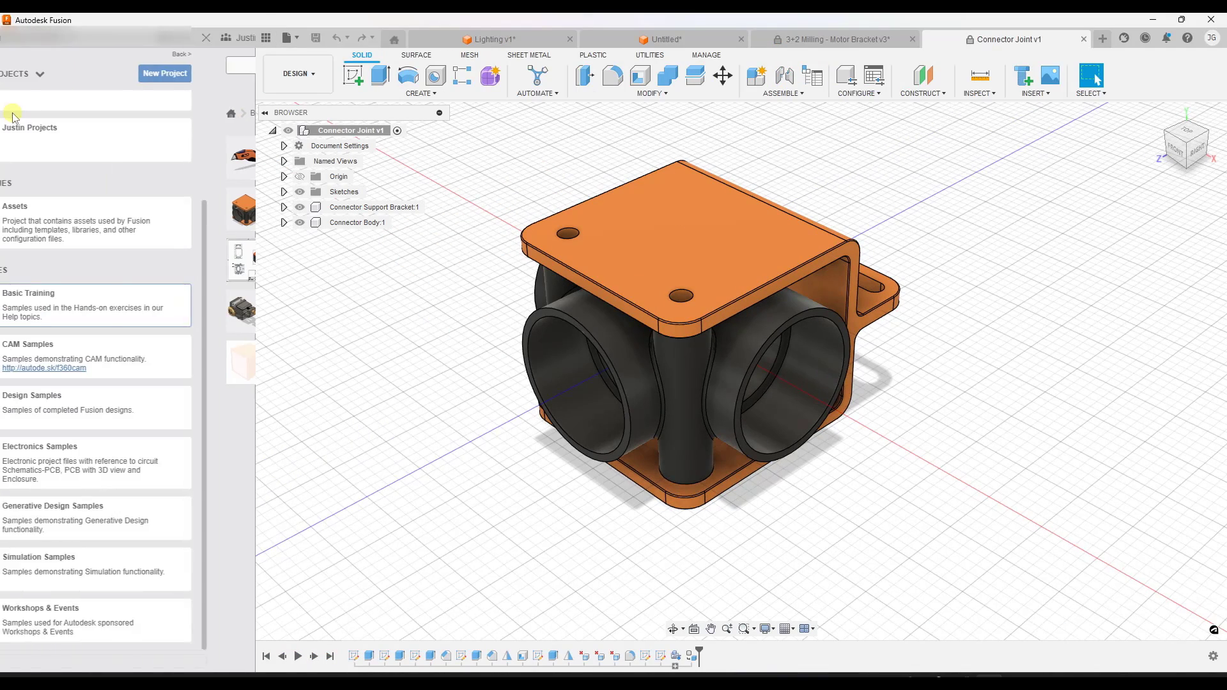
{"action": "left_click", "coordinate": [59, 309]}
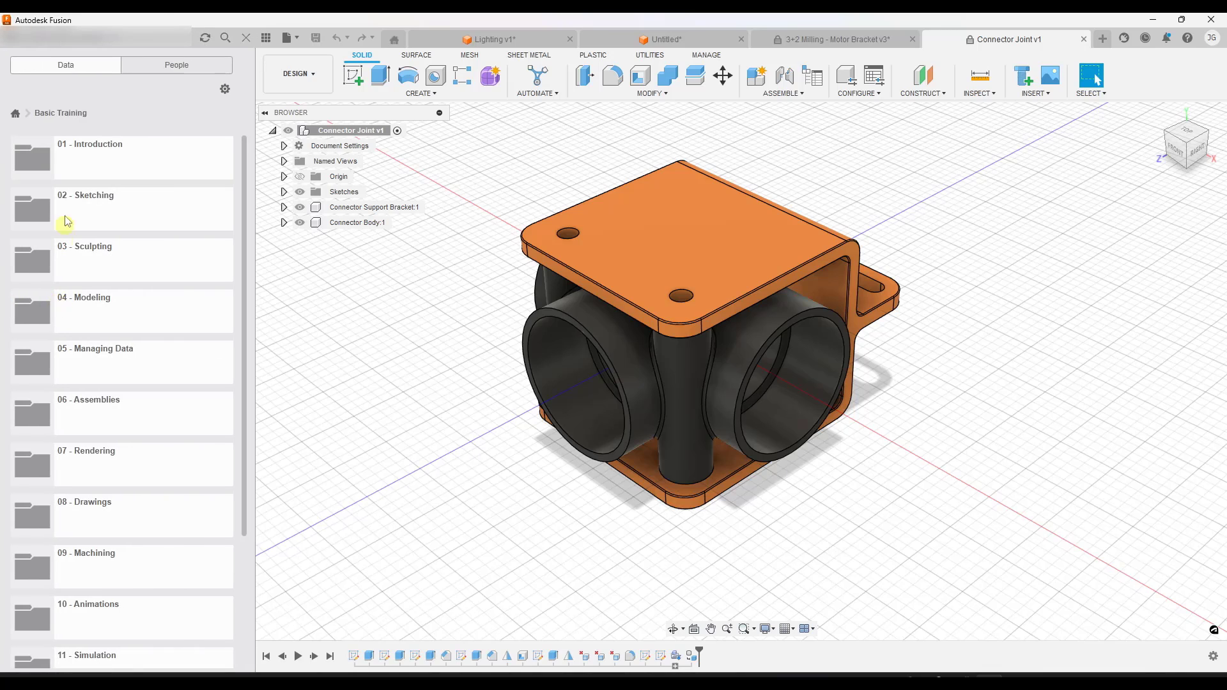
{"action": "left_click", "coordinate": [108, 528]}
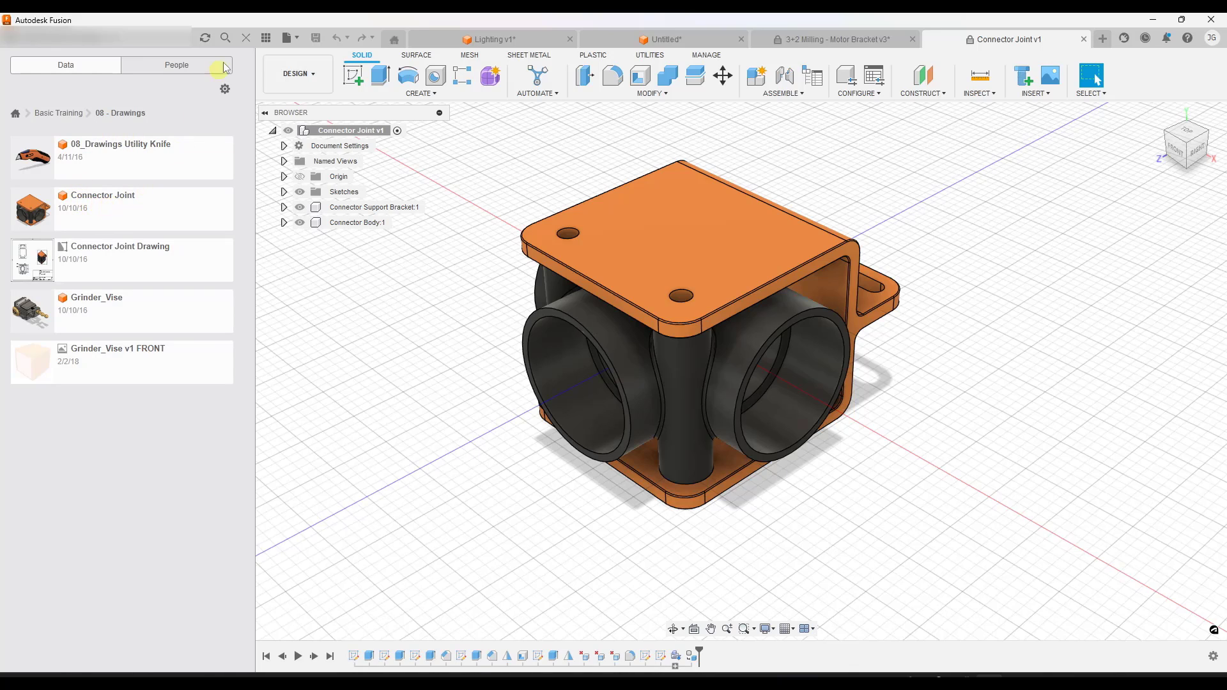
{"action": "left_click", "coordinate": [245, 37]}
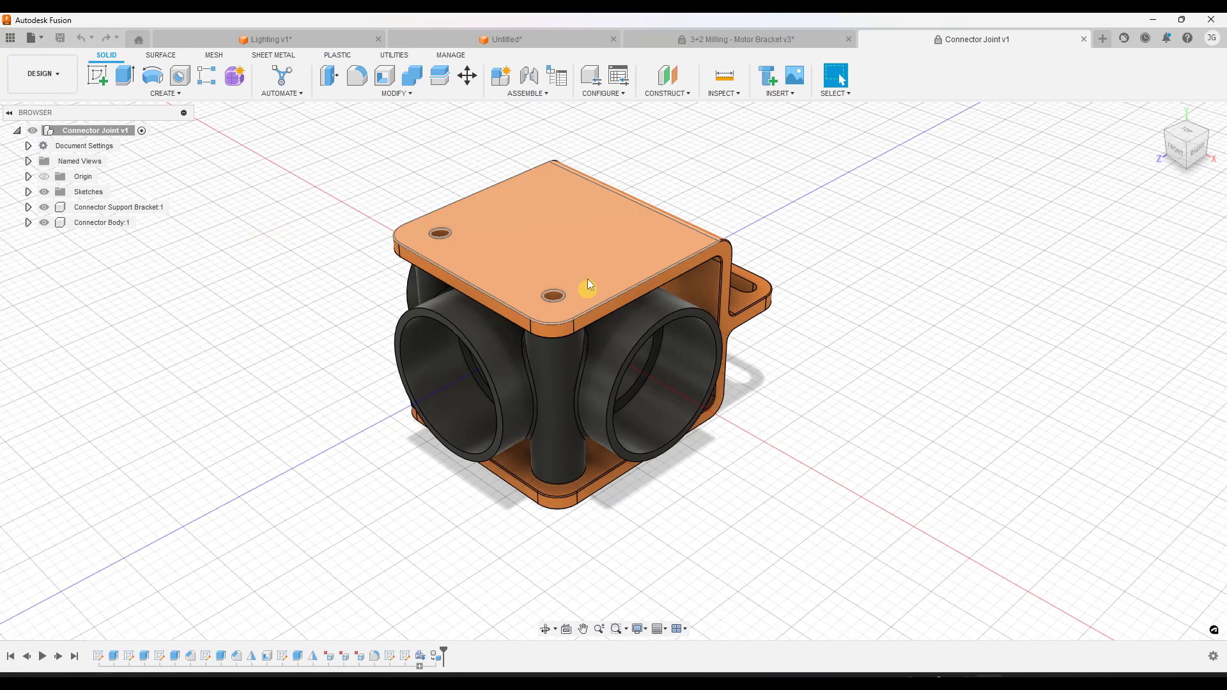
Switch the connector joint to the Render workspace and open its Scene Settings
{"action": "scroll", "coordinate": [581, 238], "scroll_direction": "down", "scroll_amount": 1}
{"action": "scroll", "coordinate": [555, 202], "scroll_direction": "up", "scroll_amount": 1}
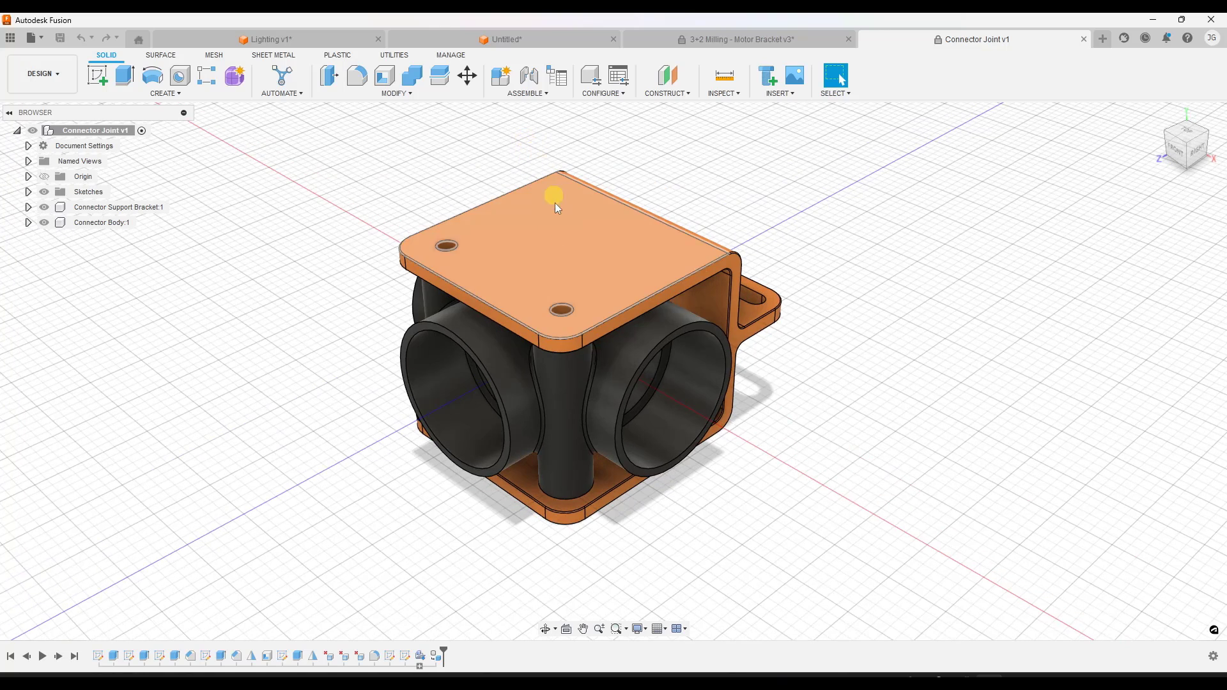
{"action": "left_click", "coordinate": [49, 83]}
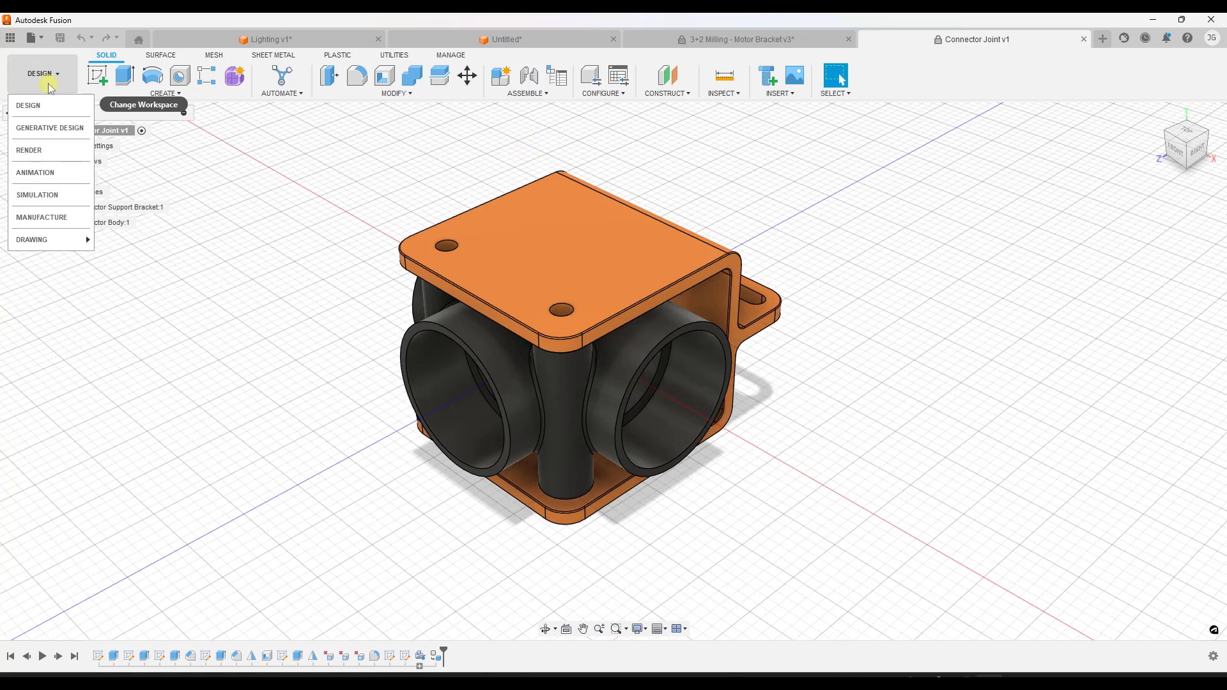
{"action": "left_click", "coordinate": [32, 150]}
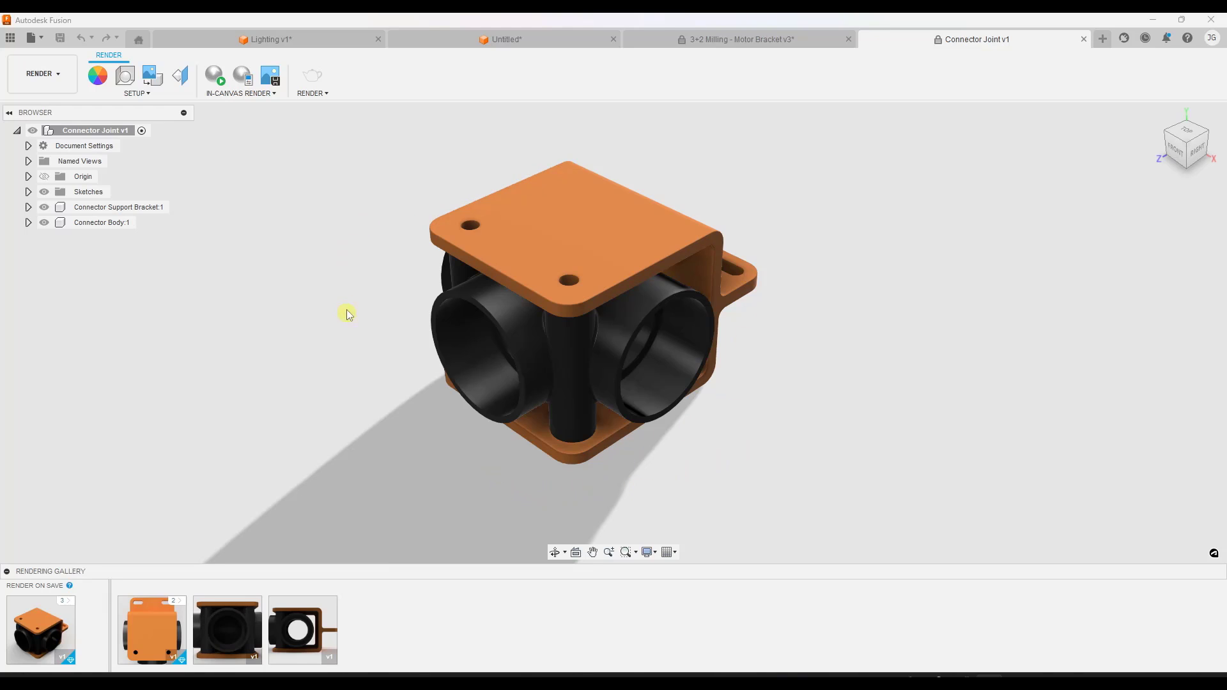
{"action": "left_click", "coordinate": [133, 93]}
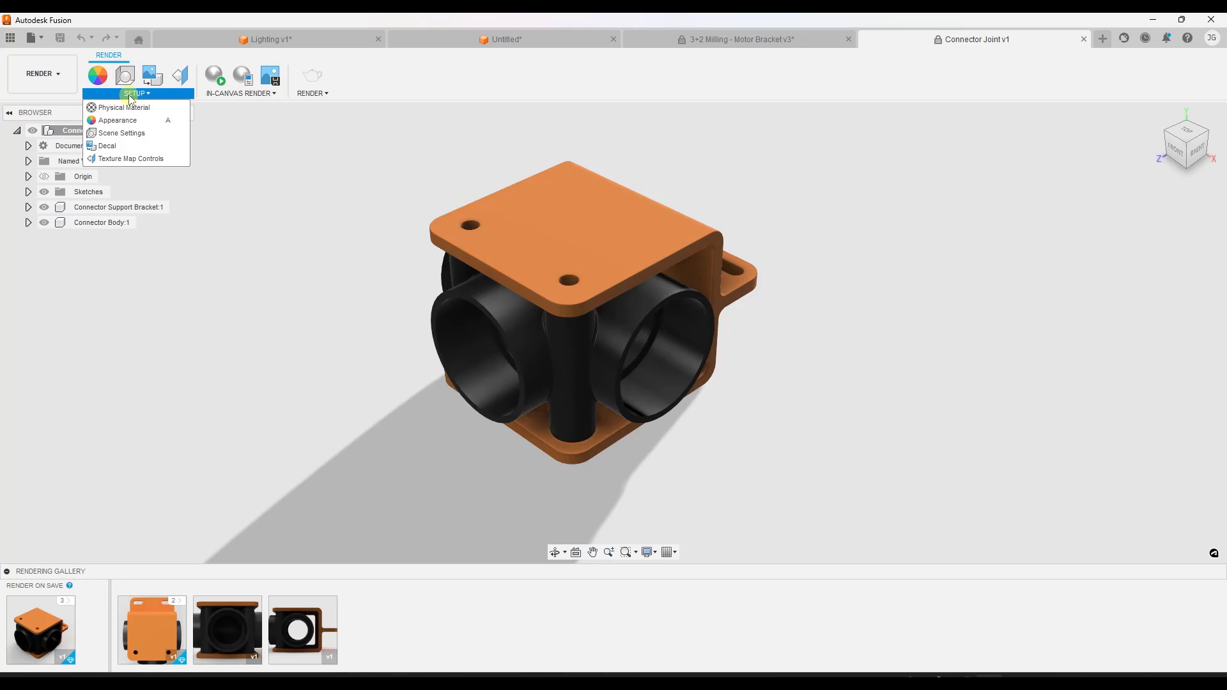
{"action": "left_click", "coordinate": [135, 135]}
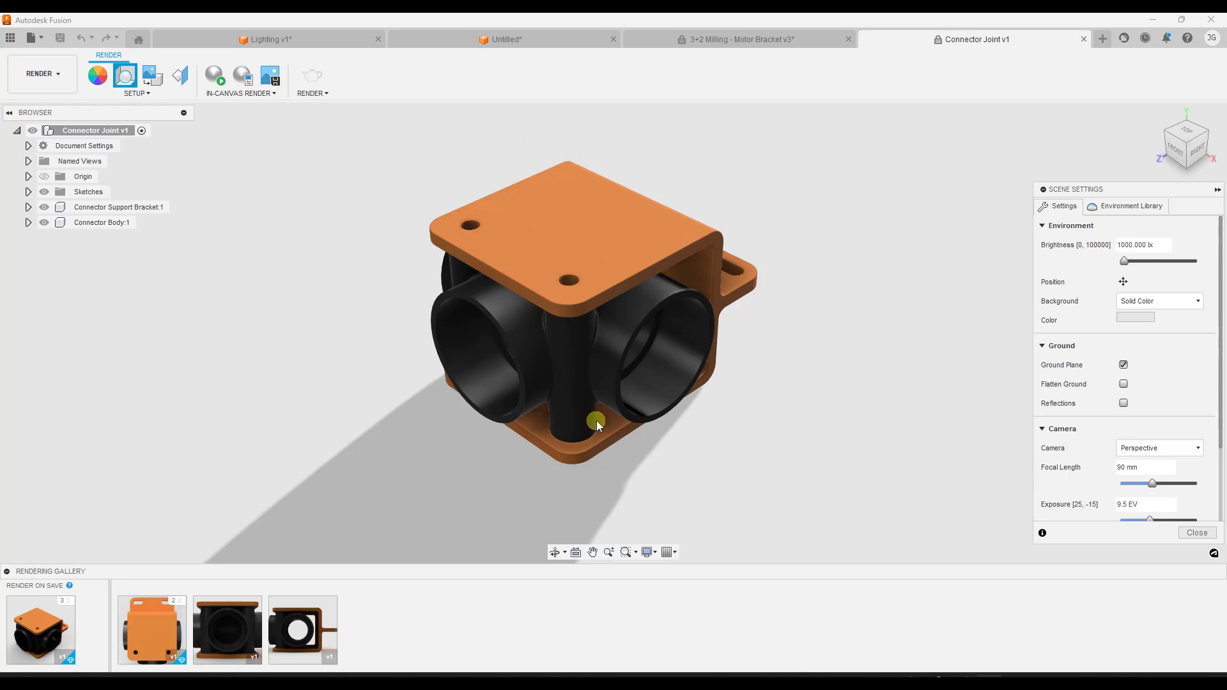
Raise the scene's environment brightness to about 1667 lx and check the lighting on the model
{"action": "mouse_move", "coordinate": [599, 425]}
{"action": "middle_mouse_down", "text": "shift"}
{"action": "mouse_move", "coordinate": [627, 370]}
{"action": "mouse_move", "coordinate": [614, 349]}
{"action": "mouse_move", "coordinate": [546, 359]}
{"action": "mouse_move", "coordinate": [556, 403]}
{"action": "mouse_move", "coordinate": [602, 416]}
{"action": "middle_mouse_up", "text": "shift"}
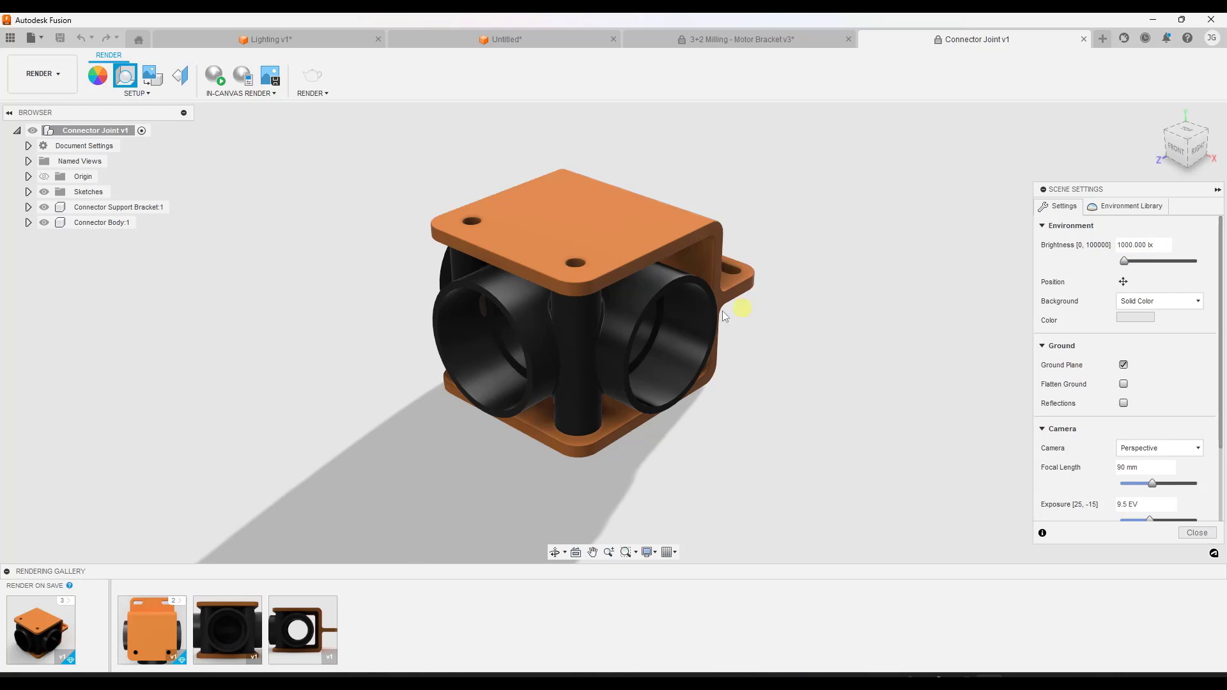
{"action": "middle_click_drag", "start_coordinate": [586, 328], "coordinate": [589, 333], "text": "shift"}
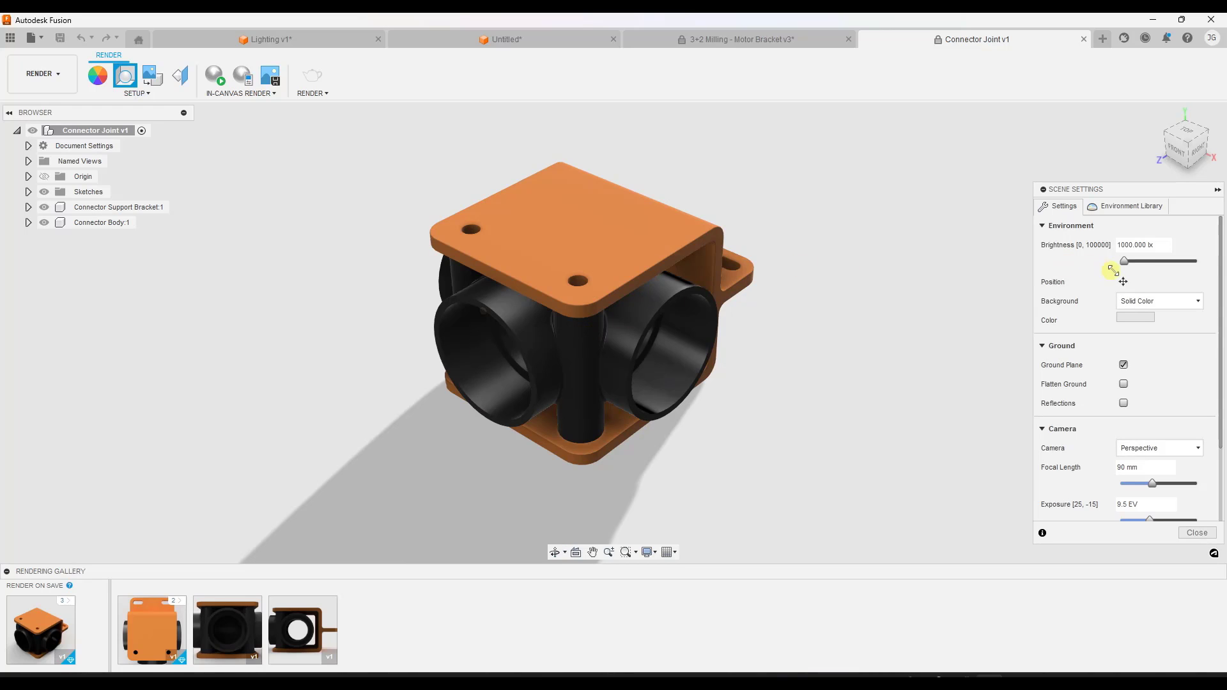
{"action": "mouse_move", "coordinate": [1125, 262]}
{"action": "left_mouse_down"}
{"action": "mouse_move", "coordinate": [1149, 264]}
{"action": "mouse_move", "coordinate": [1126, 267]}
{"action": "left_mouse_up"}
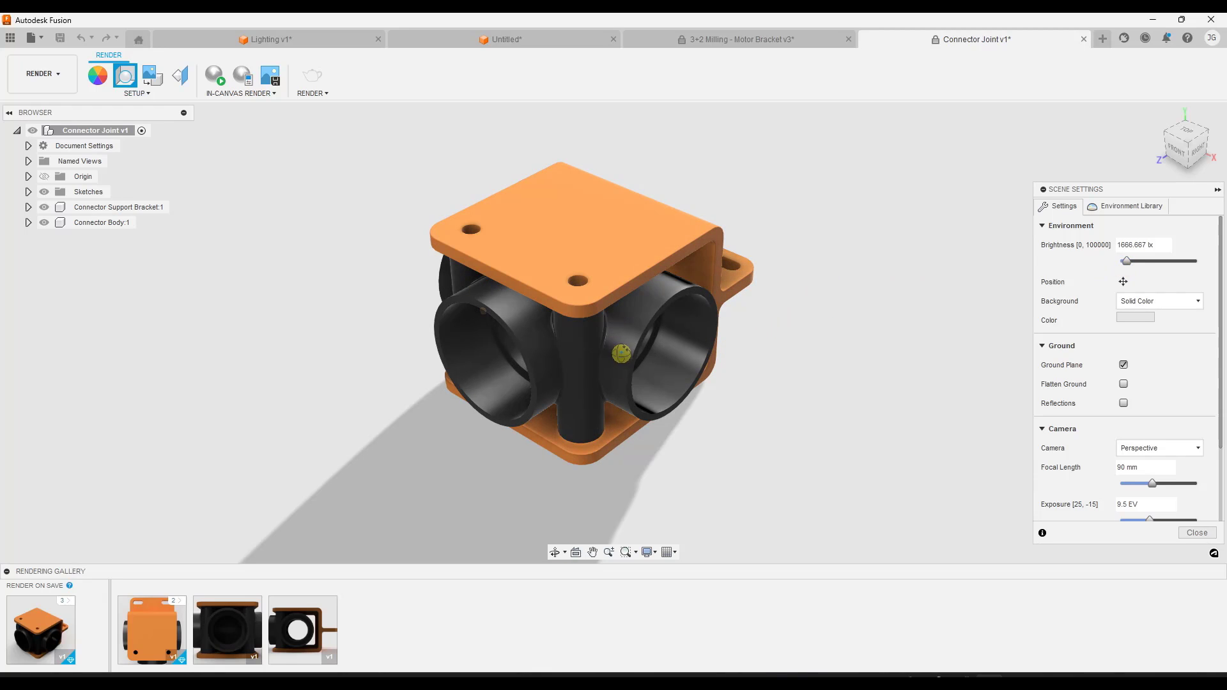
{"action": "mouse_move", "coordinate": [627, 348]}
{"action": "middle_mouse_down", "text": "shift"}
{"action": "mouse_move", "coordinate": [624, 317]}
{"action": "mouse_move", "coordinate": [648, 310]}
{"action": "mouse_move", "coordinate": [624, 322]}
{"action": "mouse_move", "coordinate": [625, 345]}
{"action": "middle_mouse_up", "text": "shift"}
Set the scene background to Environment and view the surroundings from several angles around the model
{"action": "left_click", "coordinate": [1163, 301]}
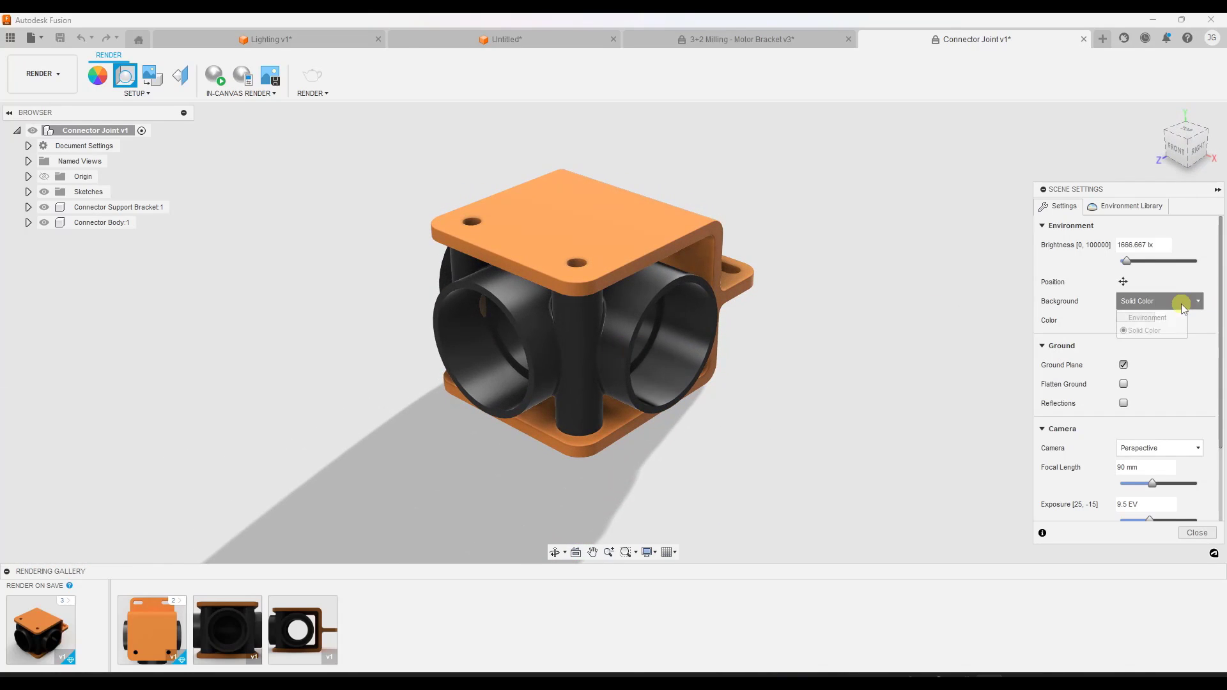
{"action": "left_click", "coordinate": [1159, 316]}
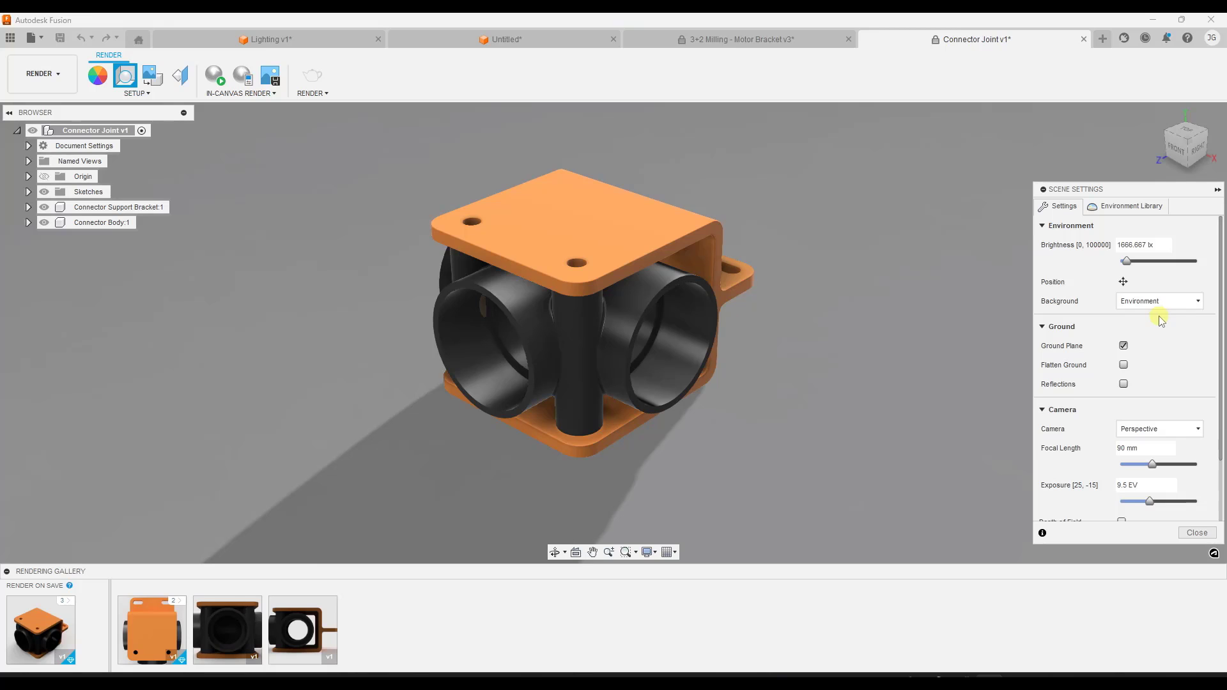
{"action": "middle_click_drag", "start_coordinate": [521, 282], "coordinate": [794, 307], "text": "shift"}
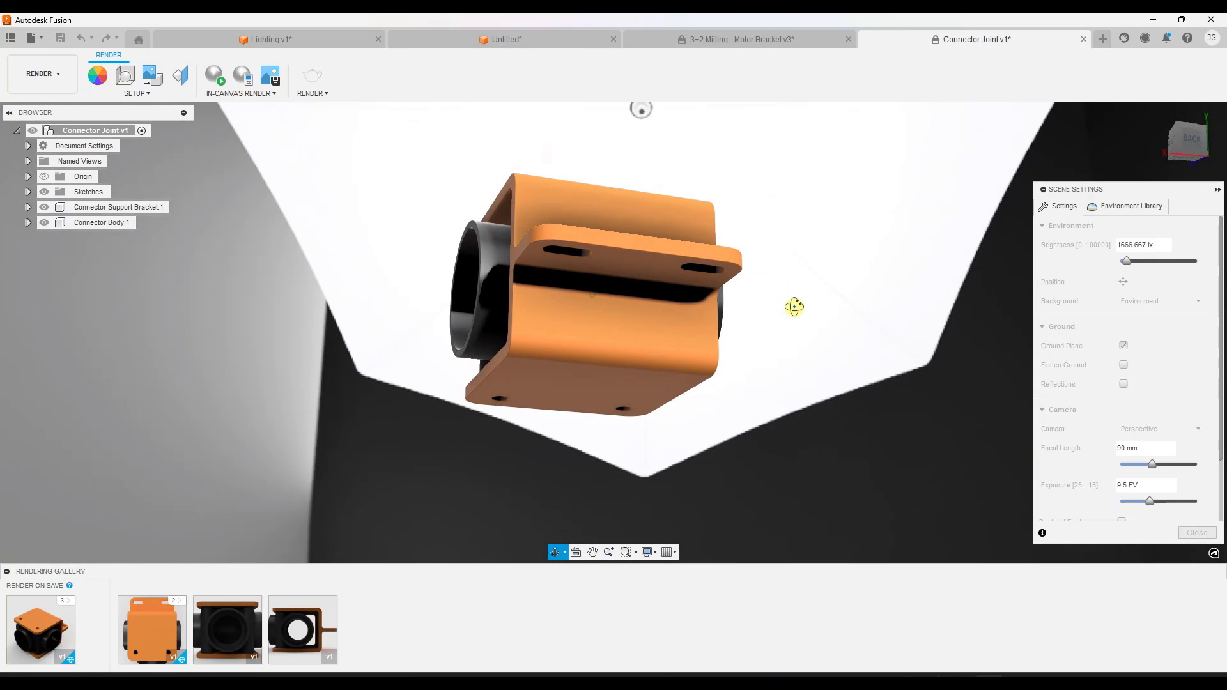
{"action": "middle_click_drag", "start_coordinate": [734, 192], "coordinate": [575, 266], "text": "shift"}
{"action": "scroll", "coordinate": [624, 265], "scroll_direction": "down", "scroll_amount": 6}
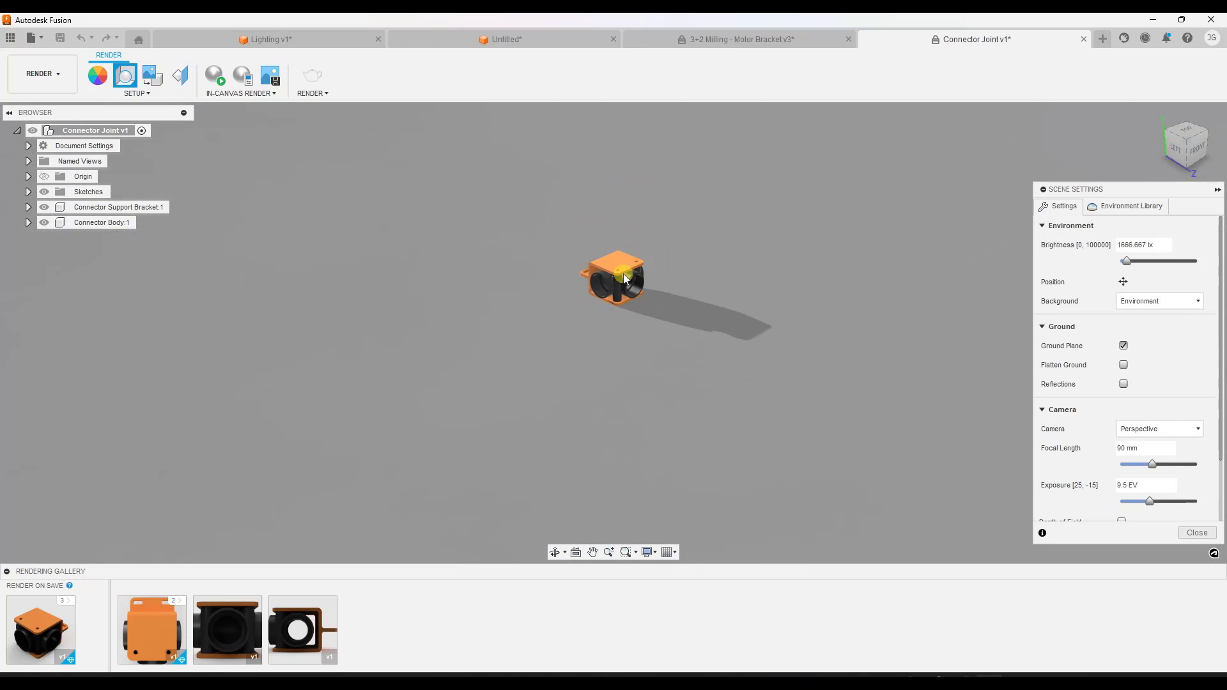
{"action": "middle_click_drag", "start_coordinate": [631, 312], "coordinate": [620, 284], "text": "shift"}
{"action": "scroll", "coordinate": [620, 284], "scroll_direction": "up", "scroll_amount": 10}
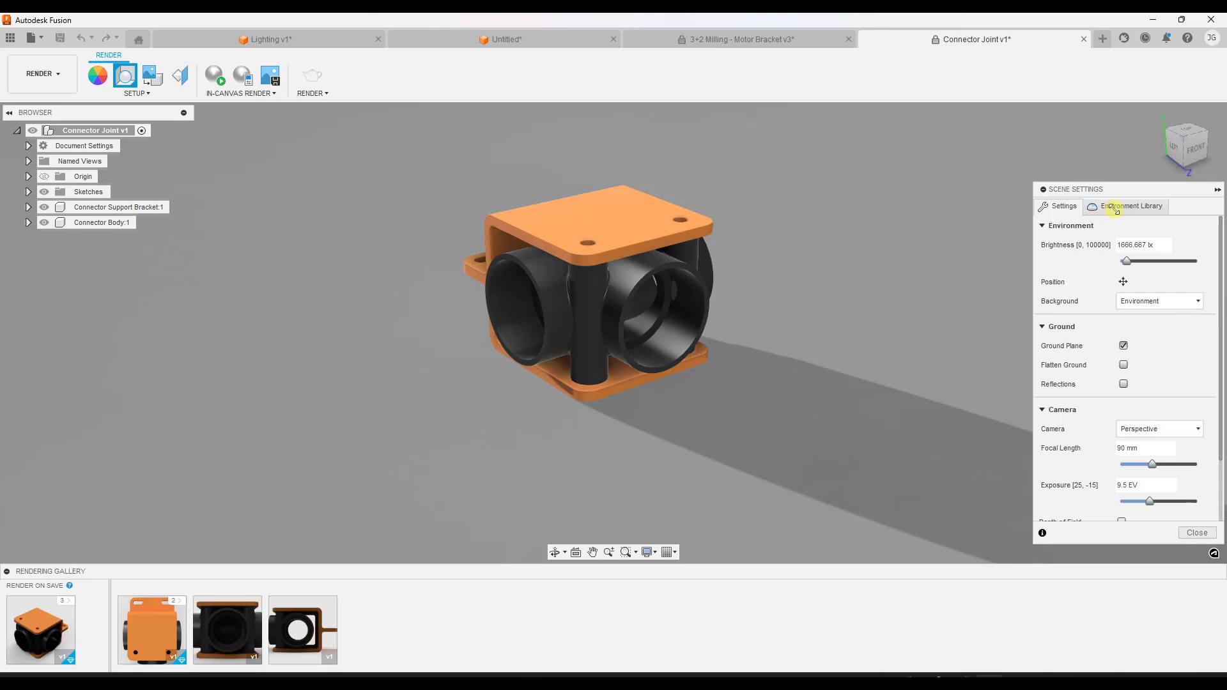
Apply the Skylight environment from the Fusion Library and lower its brightness to about 5833 lx
{"action": "left_click", "coordinate": [1090, 208]}
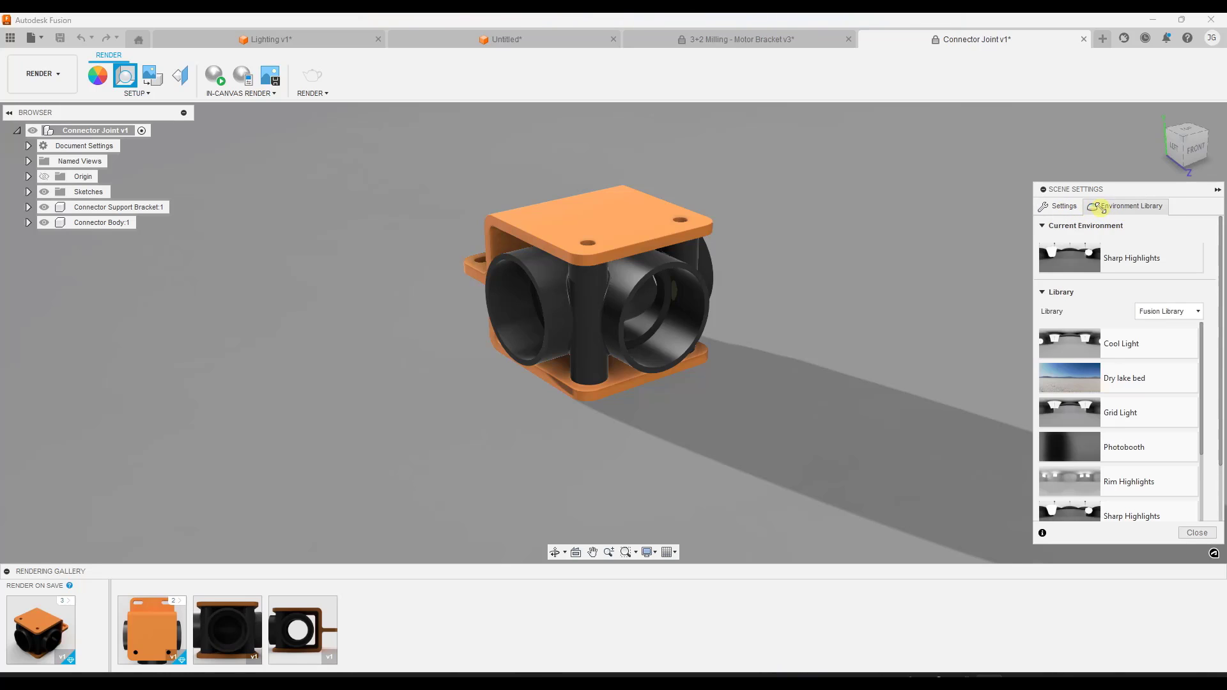
{"action": "scroll", "coordinate": [1125, 380], "scroll_direction": "down", "scroll_amount": 3}
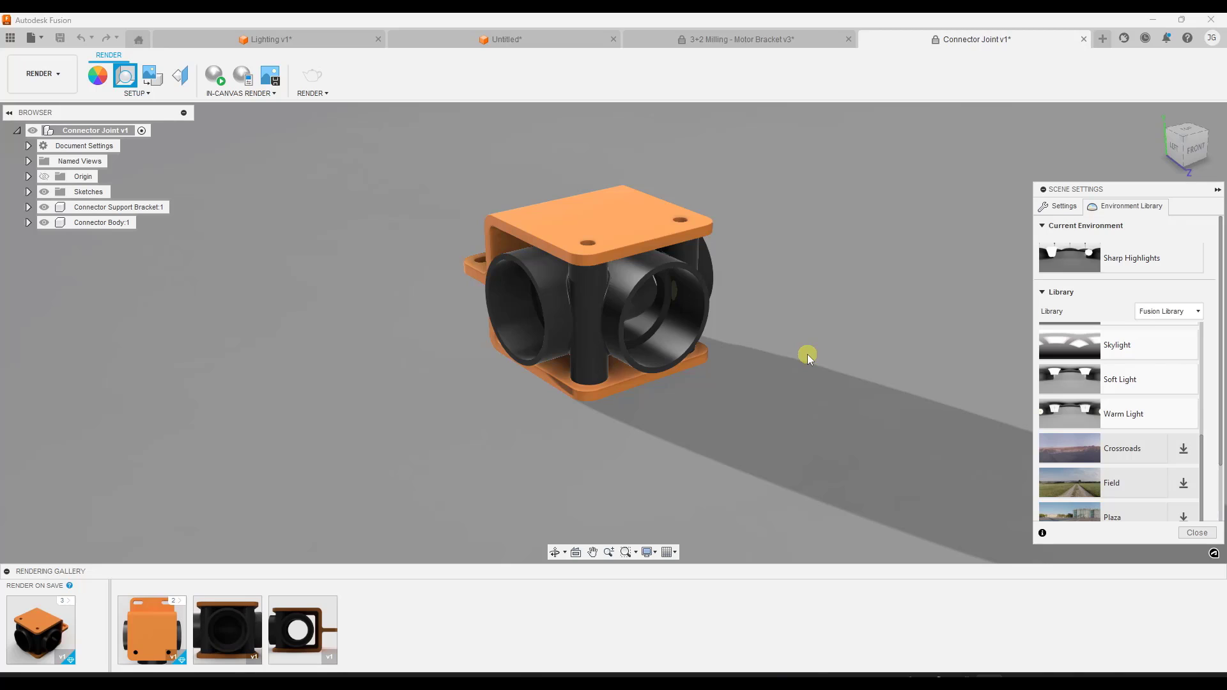
{"action": "double_click", "coordinate": [1123, 351]}
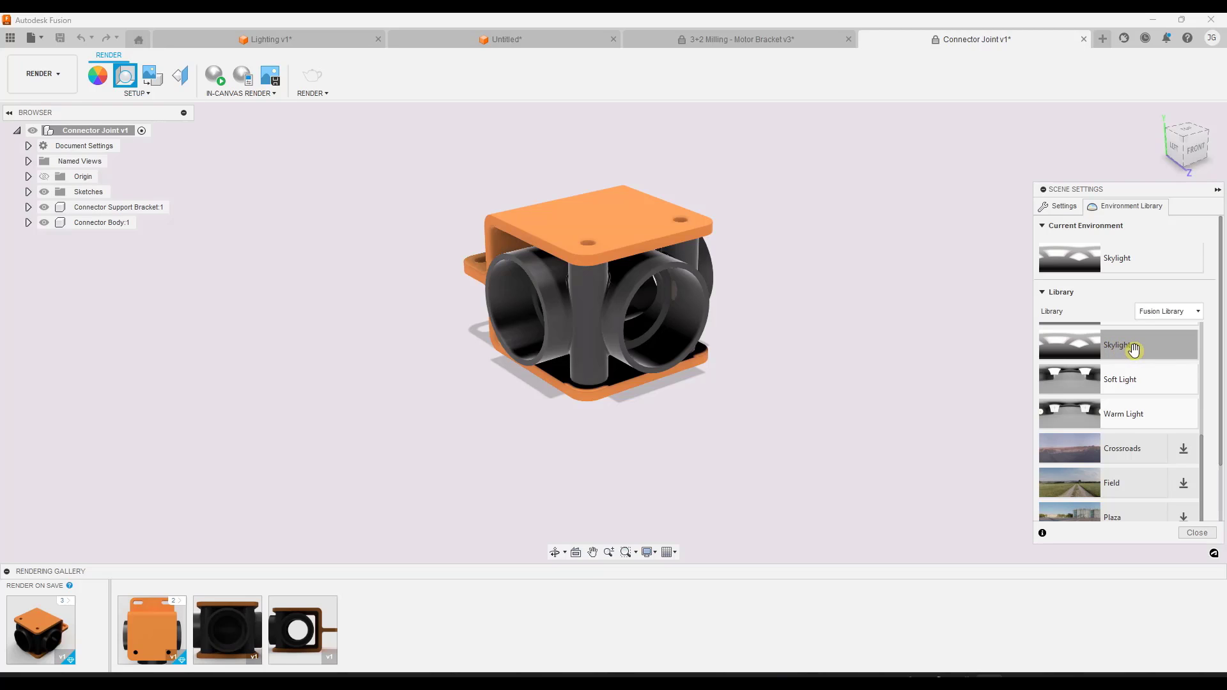
{"action": "middle_click_drag", "start_coordinate": [597, 296], "coordinate": [599, 394], "text": "shift"}
{"action": "left_click", "coordinate": [1060, 206]}
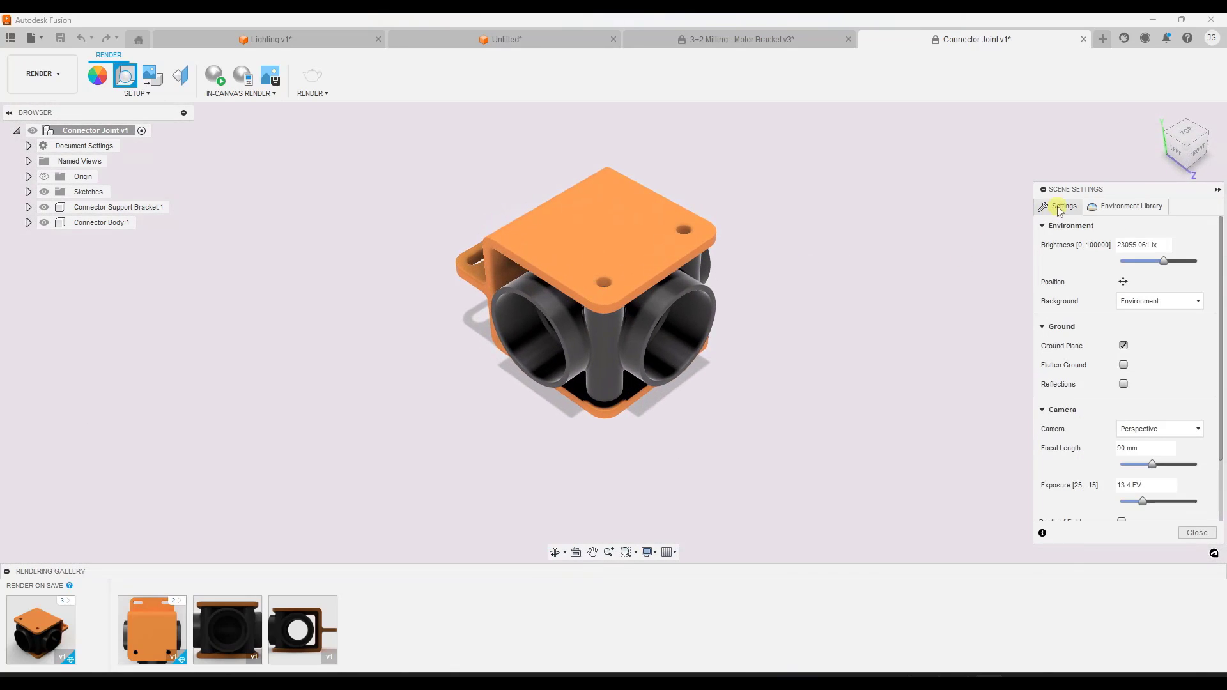
{"action": "left_click_drag", "start_coordinate": [1164, 262], "coordinate": [1143, 268]}
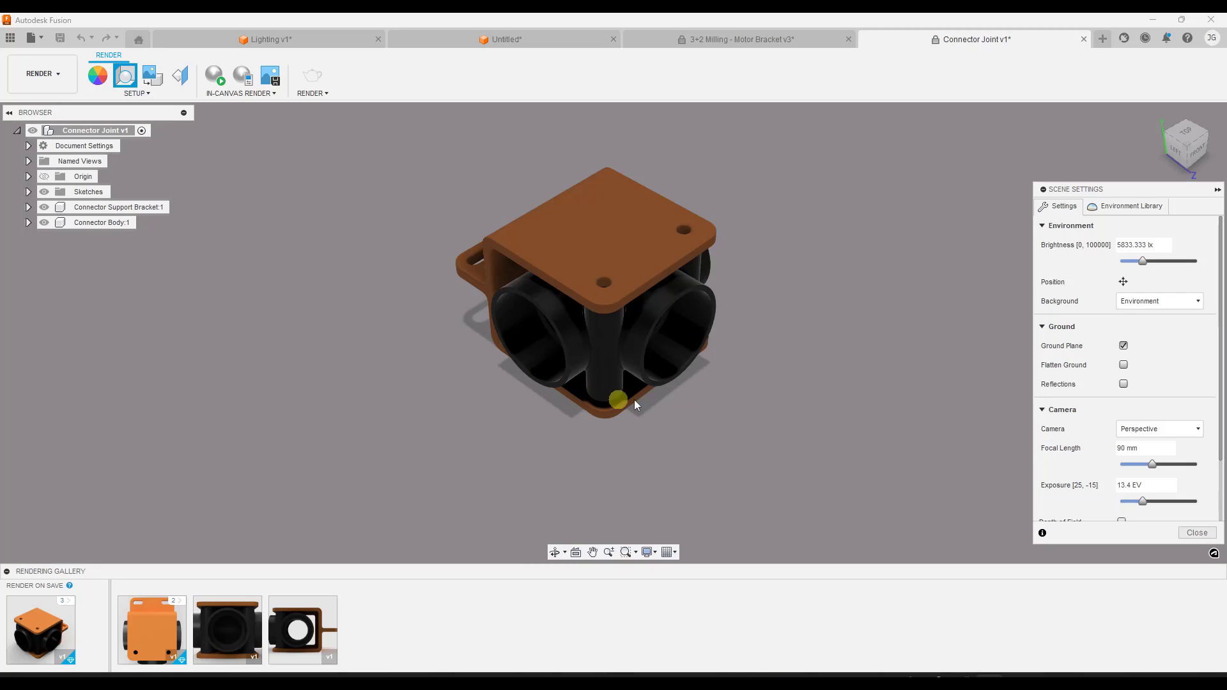
Try the Soft Light environment, then apply Warm Light from the Fusion Library as the current environment
{"action": "left_click", "coordinate": [1116, 206]}
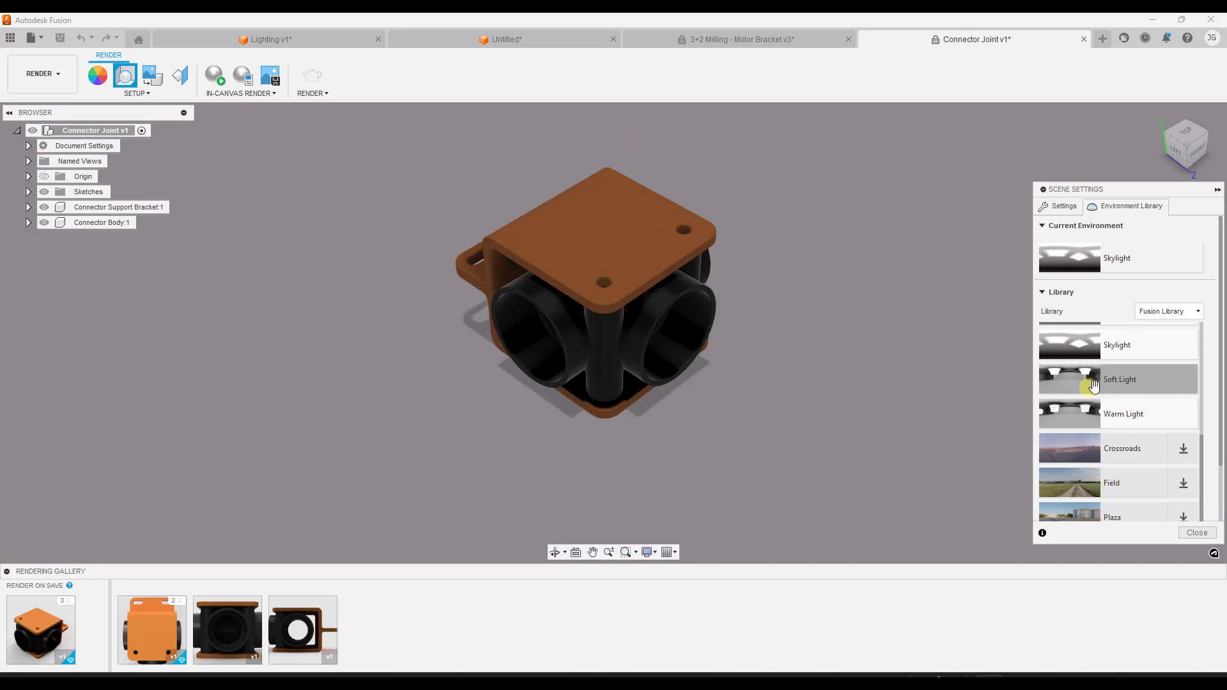
{"action": "double_click", "coordinate": [1115, 381]}
{"action": "left_click_drag", "start_coordinate": [1129, 414], "coordinate": [847, 346]}
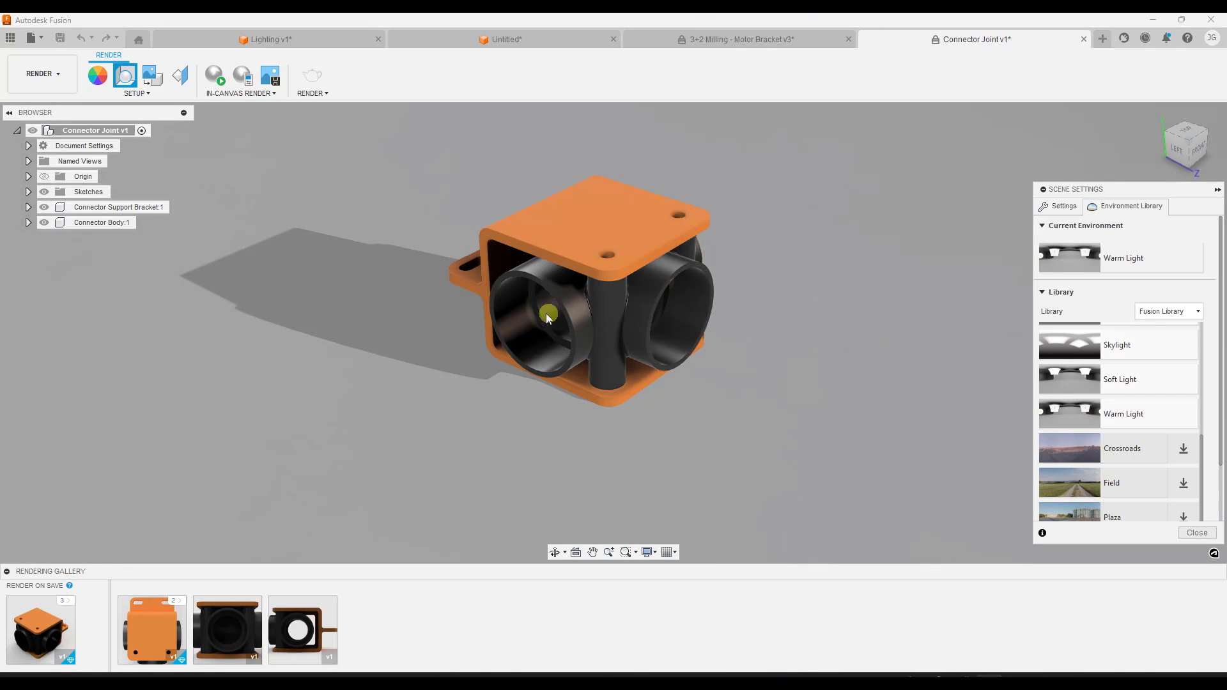
{"action": "middle_click_drag", "start_coordinate": [551, 318], "coordinate": [496, 309], "text": "shift"}
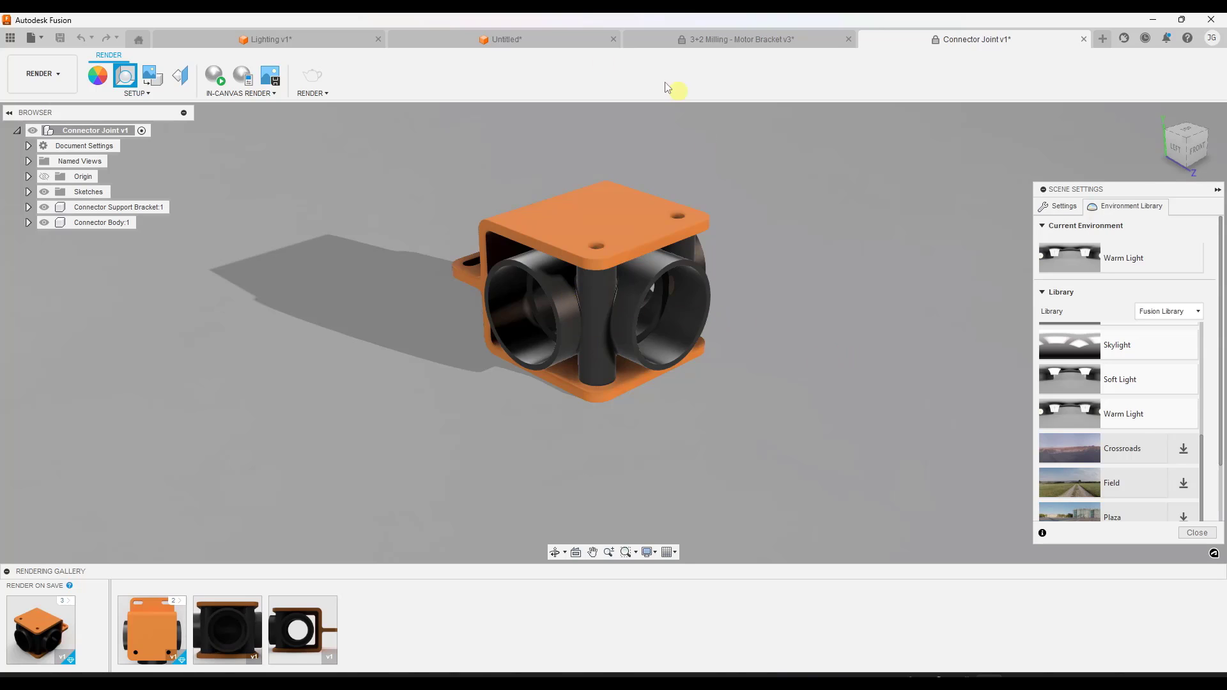
Turn on the environment position controls and rotate the environment to about -52.3 degrees
{"action": "left_click", "coordinate": [1062, 208]}
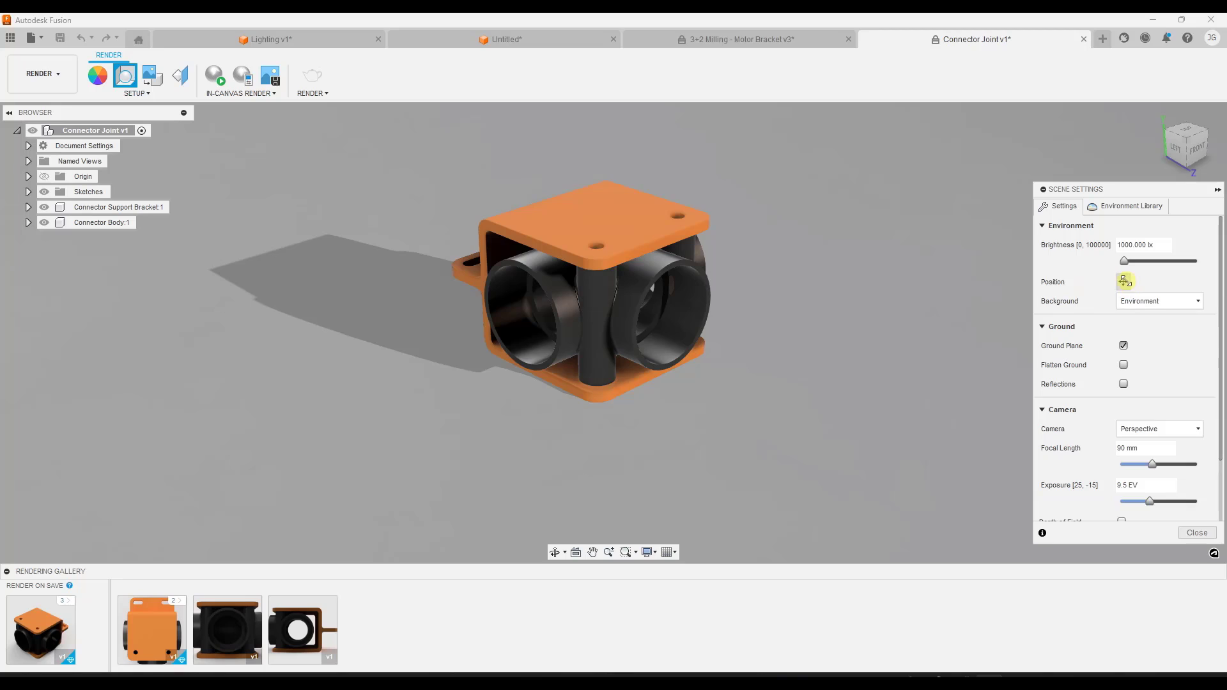
{"action": "left_click", "coordinate": [1124, 281]}
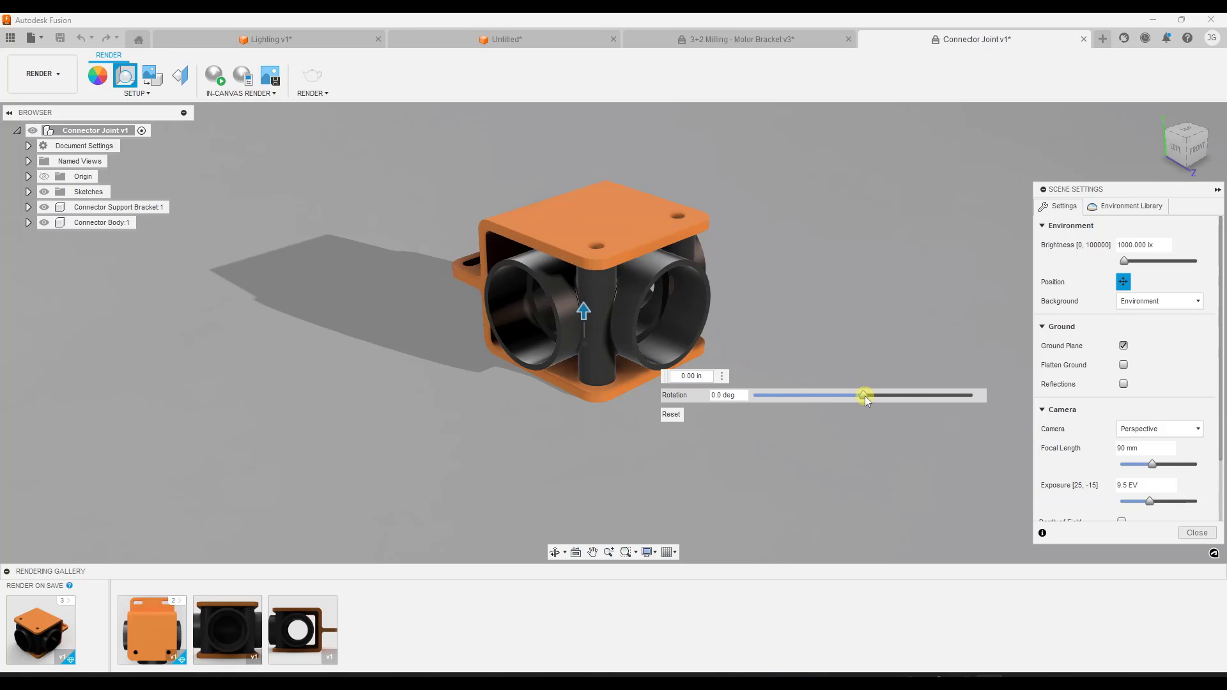
{"action": "mouse_move", "coordinate": [865, 396]}
{"action": "left_mouse_down"}
{"action": "mouse_move", "coordinate": [911, 400]}
{"action": "mouse_move", "coordinate": [783, 400]}
{"action": "mouse_move", "coordinate": [875, 400]}
{"action": "left_mouse_up"}
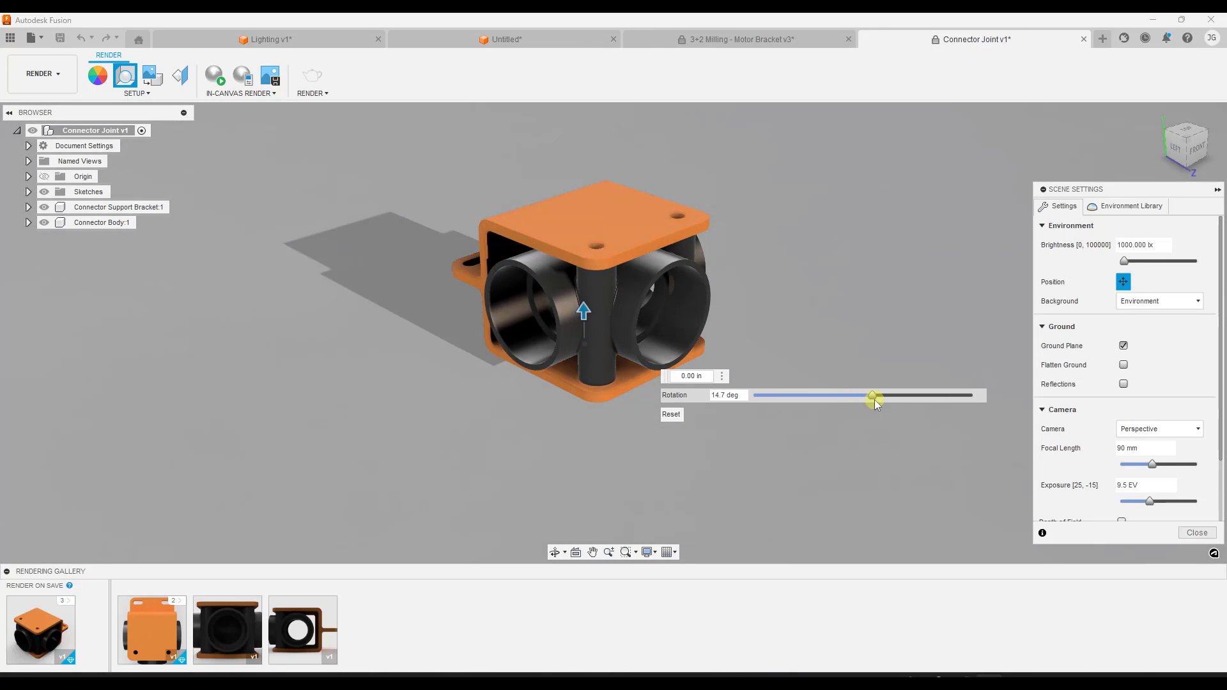
{"action": "middle_click_drag", "start_coordinate": [581, 310], "coordinate": [575, 358], "text": "shift"}
{"action": "left_click_drag", "start_coordinate": [870, 428], "coordinate": [828, 433]}
{"action": "middle_click_drag", "start_coordinate": [638, 373], "coordinate": [591, 349], "text": "shift"}
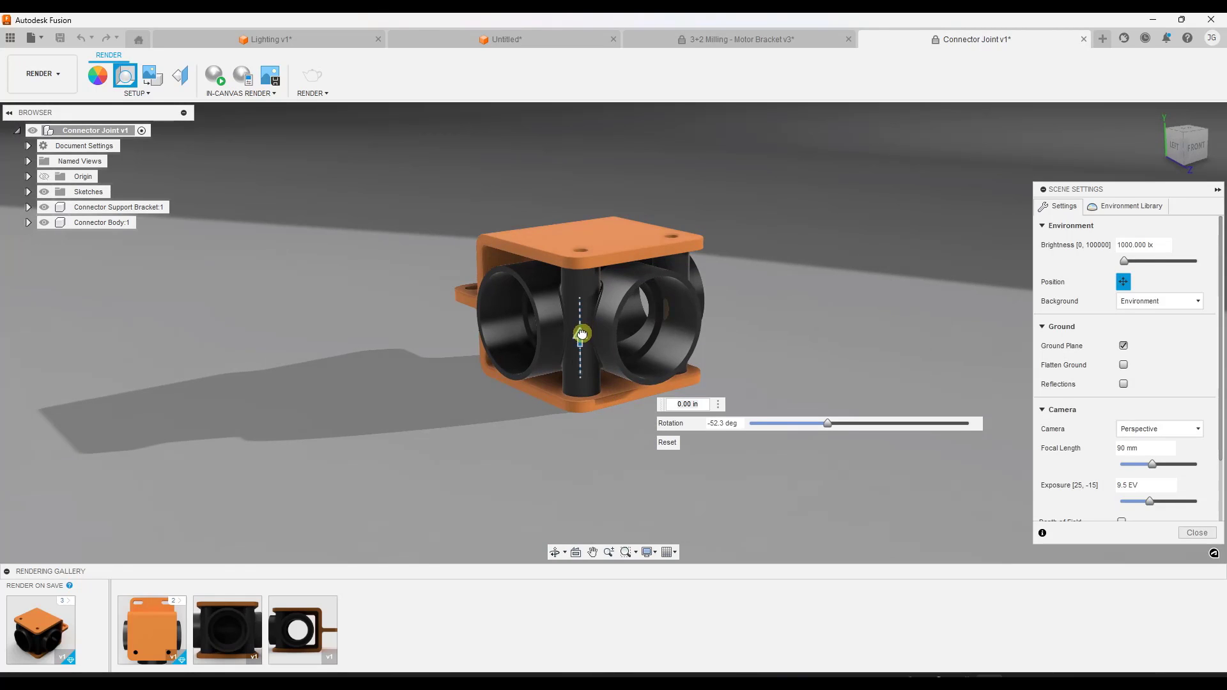
Try shifting the environment vertically with its position arrow and inspect the light source behind the model
{"action": "mouse_move", "coordinate": [582, 333]}
{"action": "left_mouse_down"}
{"action": "mouse_move", "coordinate": [583, 267]}
{"action": "mouse_move", "coordinate": [583, 396]}
{"action": "mouse_move", "coordinate": [586, 215]}
{"action": "mouse_move", "coordinate": [614, 201]}
{"action": "mouse_move", "coordinate": [616, 175]}
{"action": "mouse_move", "coordinate": [586, 337]}
{"action": "left_mouse_up"}
{"action": "mouse_move", "coordinate": [586, 337]}
{"action": "middle_mouse_down", "text": "shift"}
{"action": "mouse_move", "coordinate": [479, 339]}
{"action": "mouse_move", "coordinate": [595, 338]}
{"action": "mouse_move", "coordinate": [583, 369]}
{"action": "mouse_move", "coordinate": [585, 344]}
{"action": "mouse_move", "coordinate": [599, 347]}
{"action": "middle_mouse_up", "text": "shift"}
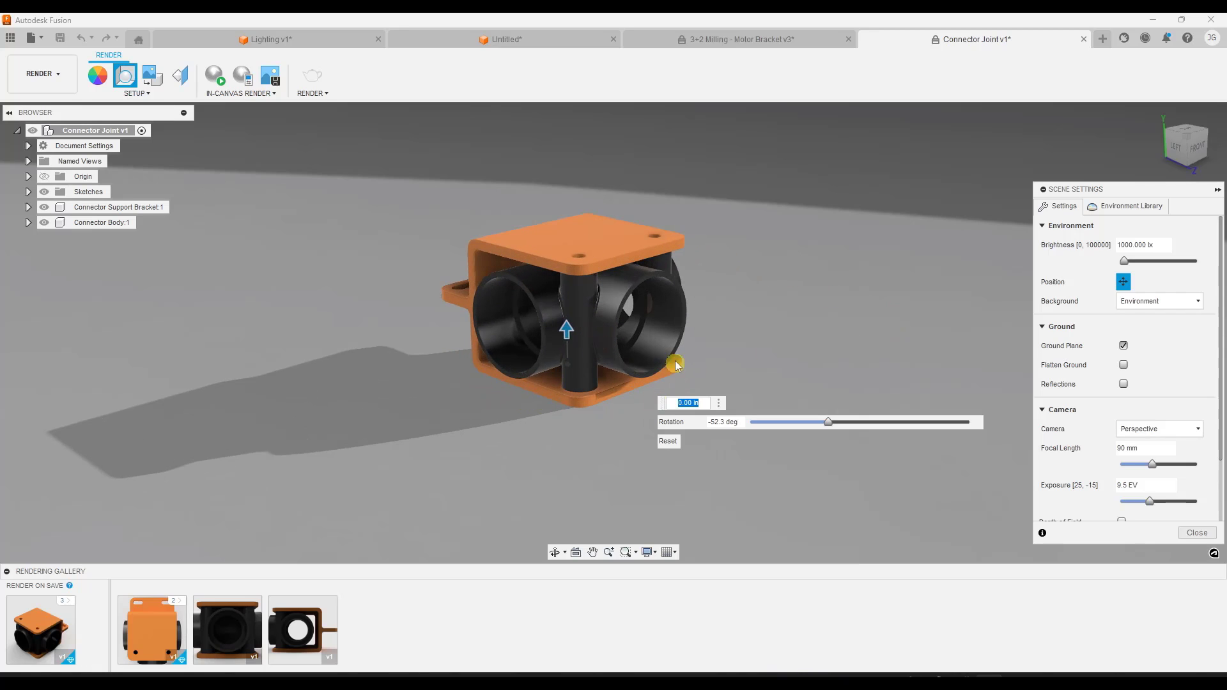
{"action": "mouse_move", "coordinate": [613, 346]}
{"action": "middle_mouse_down", "text": "shift"}
{"action": "mouse_move", "coordinate": [649, 309]}
{"action": "mouse_move", "coordinate": [589, 351]}
{"action": "mouse_move", "coordinate": [630, 332]}
{"action": "middle_mouse_up", "text": "shift"}
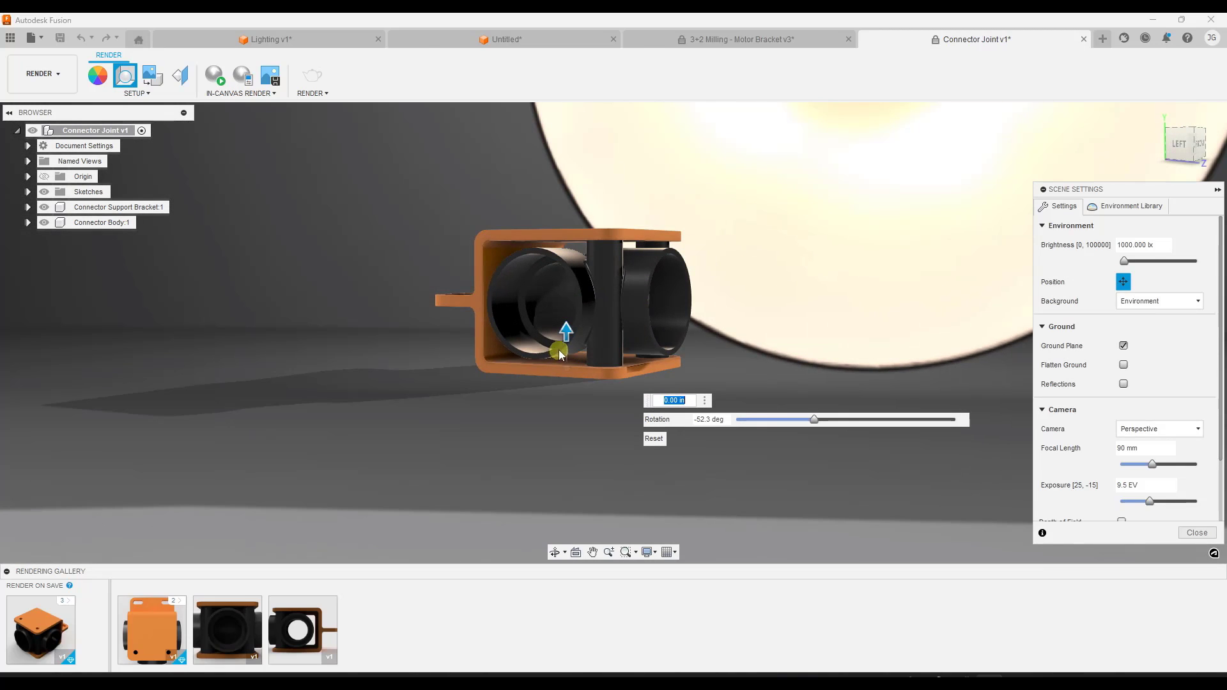
{"action": "middle_click_drag", "start_coordinate": [559, 355], "coordinate": [639, 339], "text": "shift"}
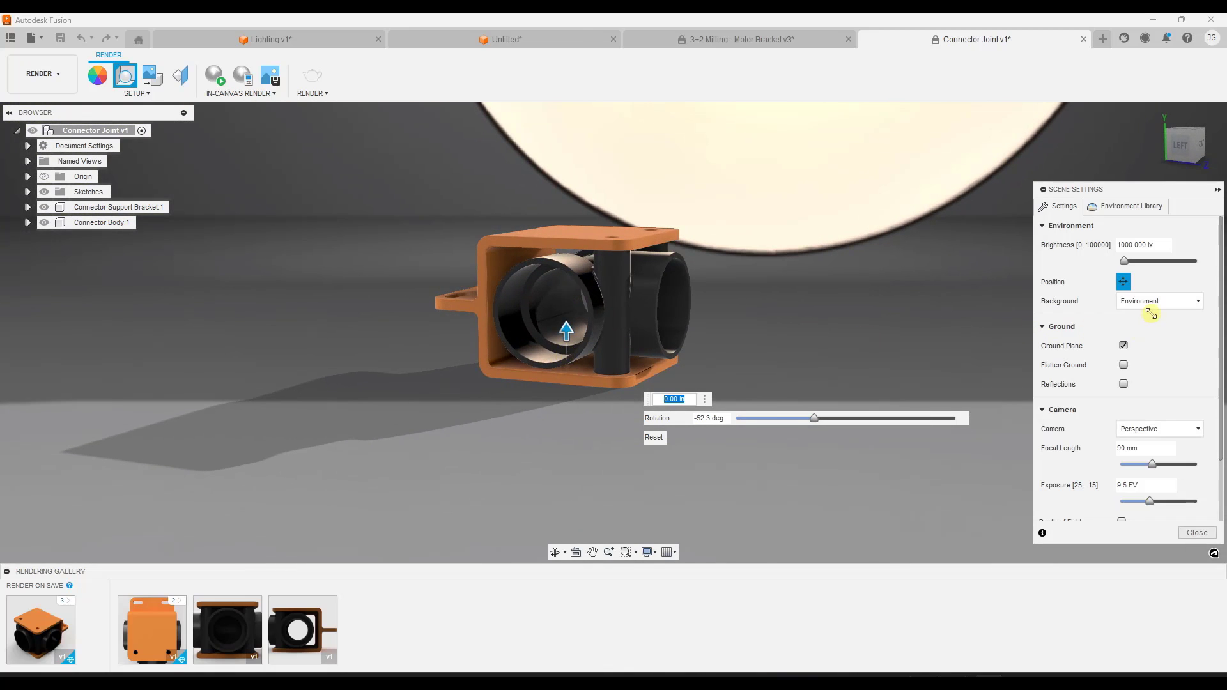
Set the scene background to Solid Color and rotate the environment to about -58.6 degrees
{"action": "left_click", "coordinate": [1152, 301]}
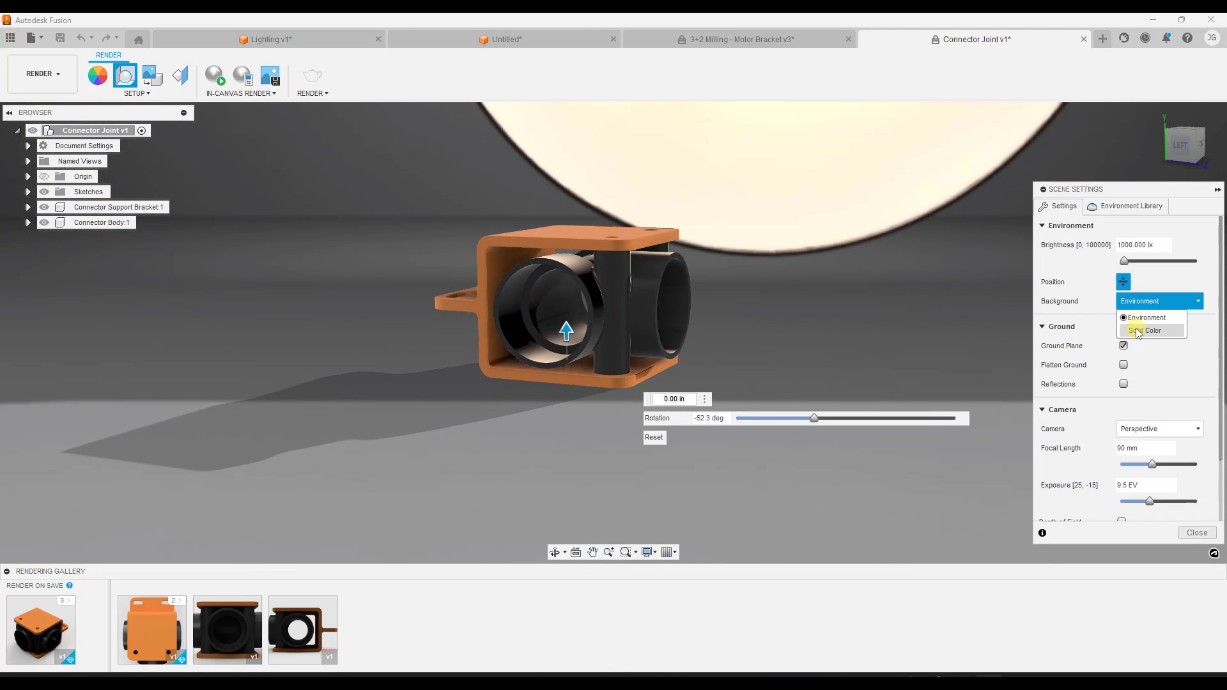
{"action": "left_click", "coordinate": [1137, 332]}
{"action": "middle_click_drag", "start_coordinate": [551, 262], "coordinate": [535, 350], "text": "shift"}
{"action": "mouse_move", "coordinate": [815, 409]}
{"action": "left_mouse_down"}
{"action": "mouse_move", "coordinate": [892, 409]}
{"action": "mouse_move", "coordinate": [778, 409]}
{"action": "mouse_move", "coordinate": [908, 418]}
{"action": "mouse_move", "coordinate": [812, 409]}
{"action": "left_mouse_up"}
{"action": "middle_click_drag", "start_coordinate": [549, 397], "coordinate": [578, 358], "text": "shift"}
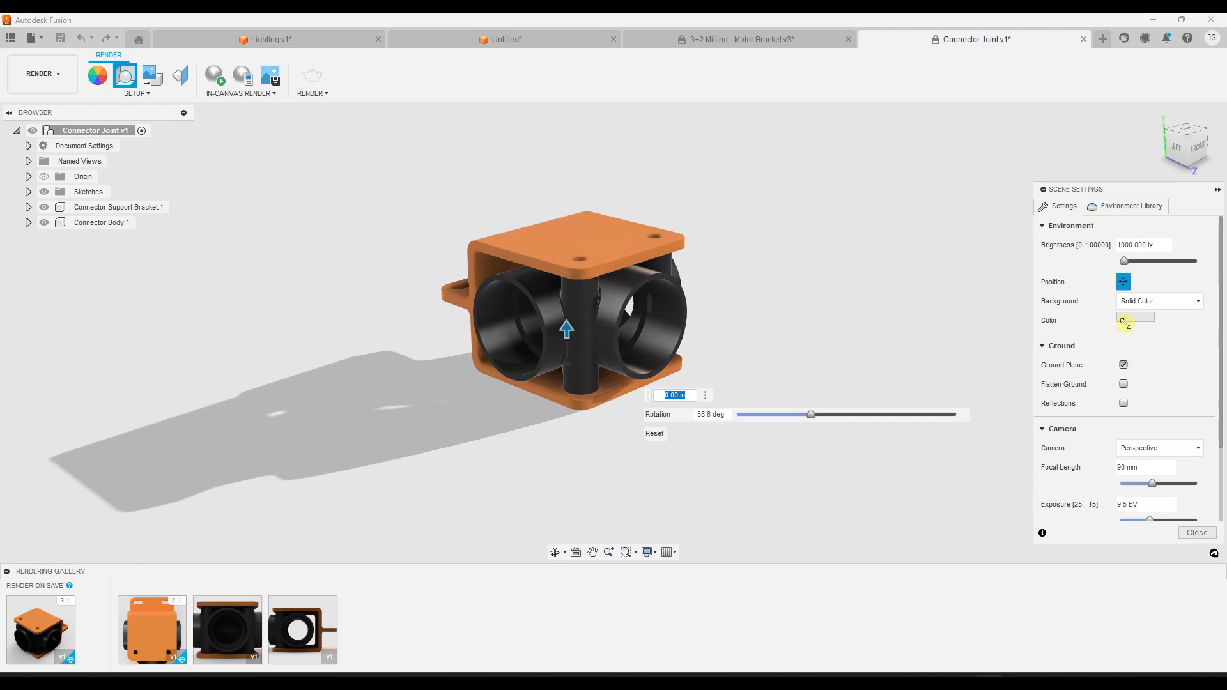
Try a dark red and then a black solid background color behind the connector joint
{"action": "left_click", "coordinate": [1133, 319]}
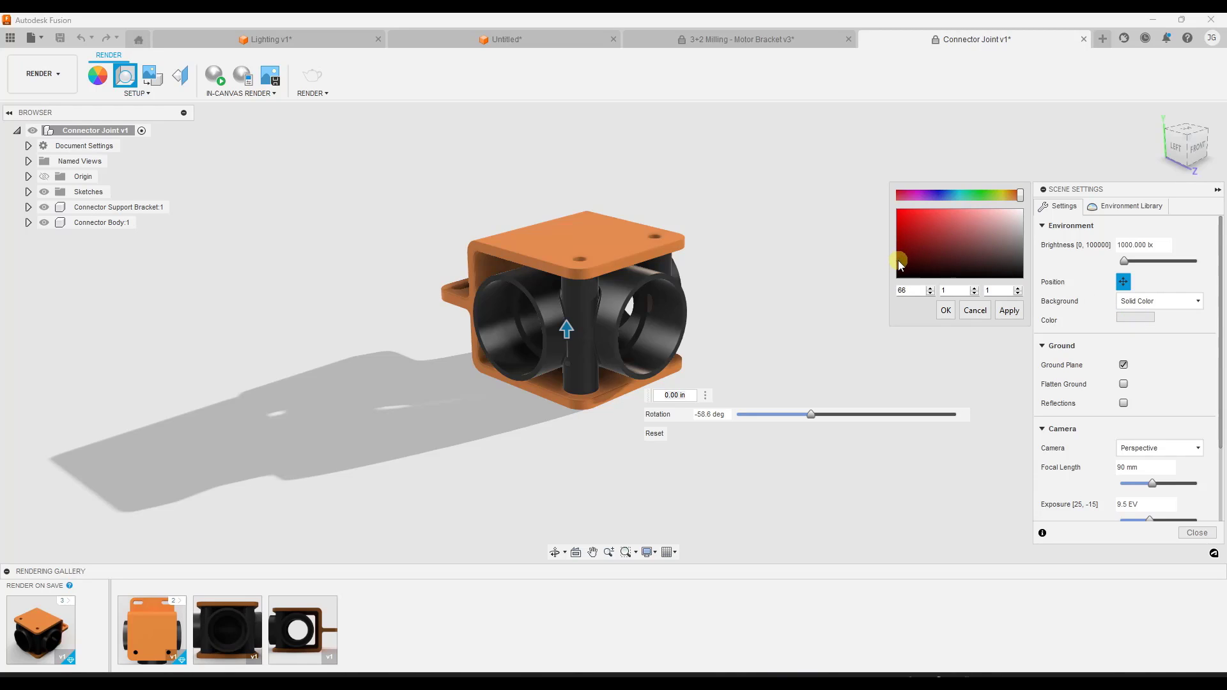
{"action": "left_click", "coordinate": [946, 311]}
{"action": "left_click", "coordinate": [1134, 317]}
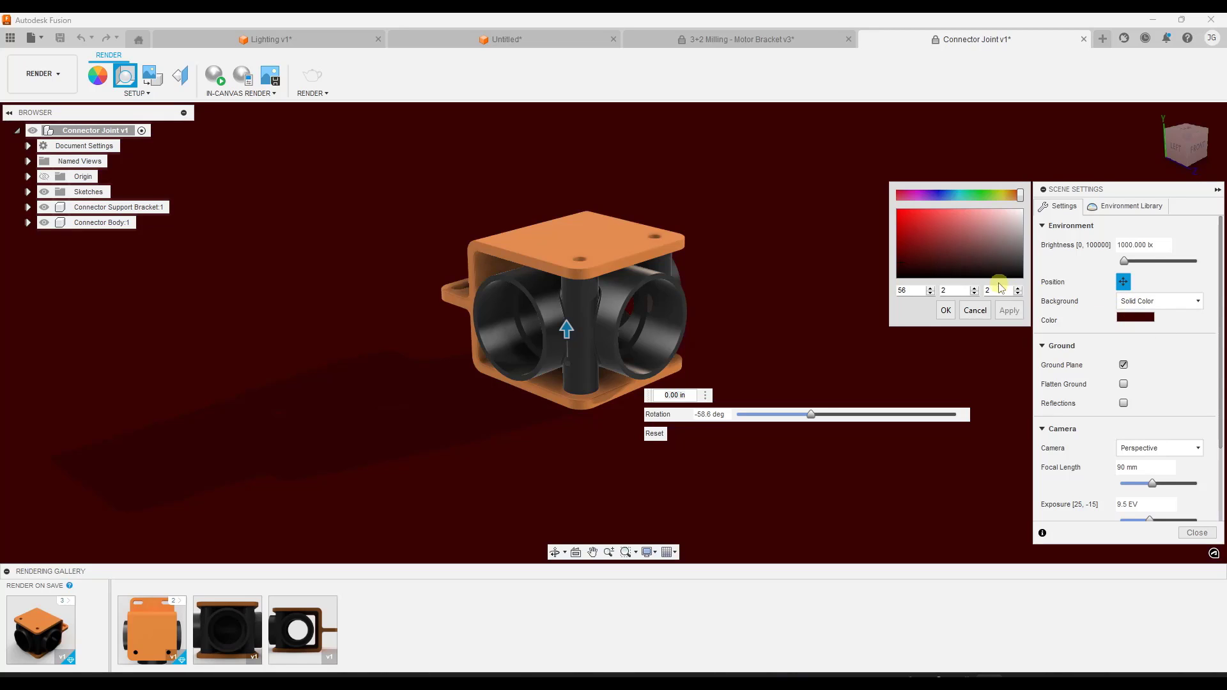
{"action": "left_click", "coordinate": [945, 312]}
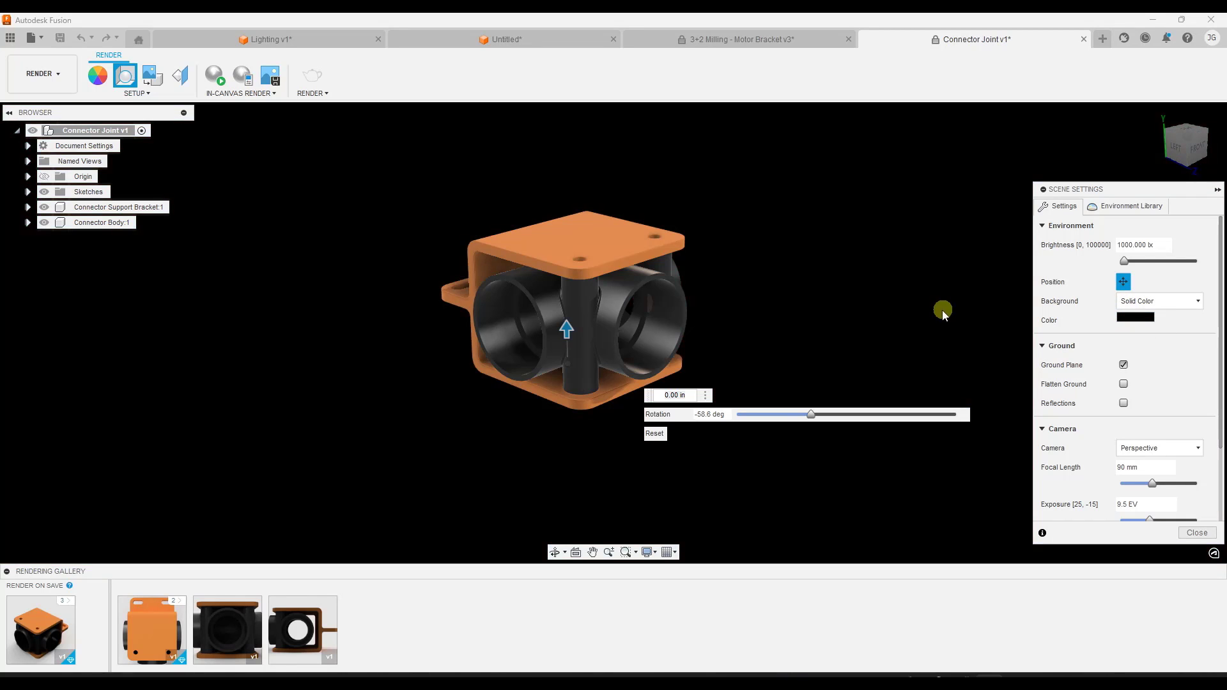
{"action": "mouse_move", "coordinate": [687, 328]}
{"action": "middle_mouse_down", "text": "shift"}
{"action": "mouse_move", "coordinate": [710, 318]}
{"action": "mouse_move", "coordinate": [699, 315]}
{"action": "middle_mouse_up", "text": "shift"}
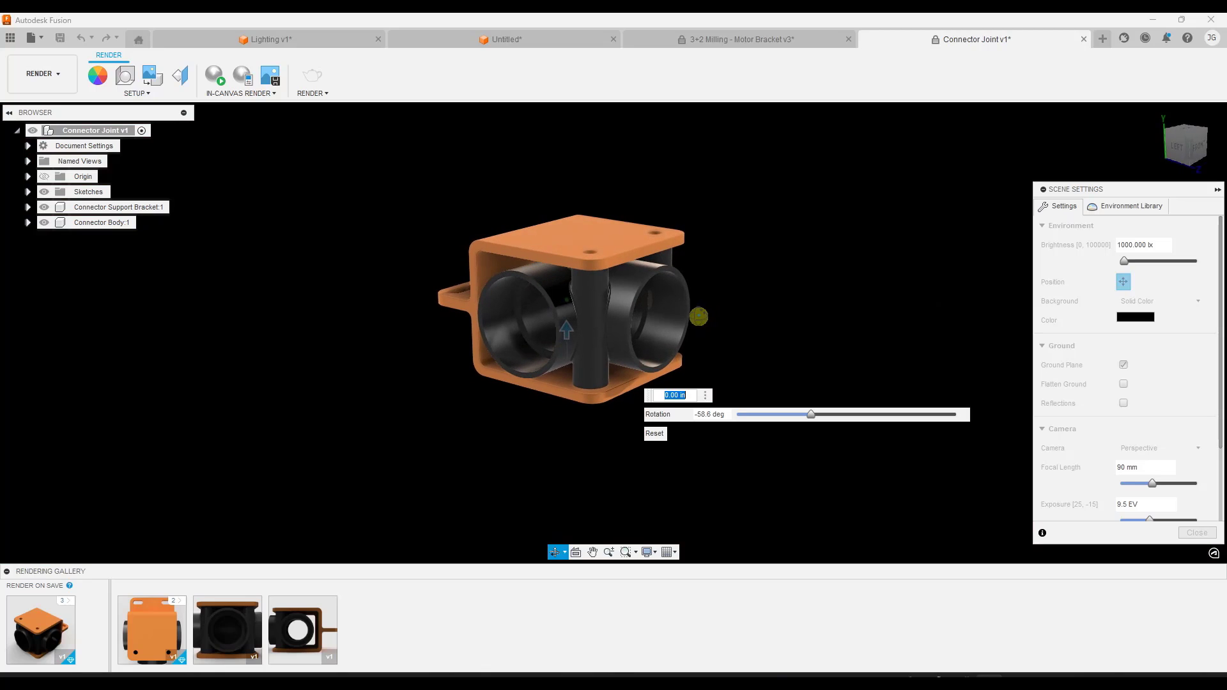
Set the solid background color to white and check the connector joint and its shadow against it
{"action": "left_click", "coordinate": [1133, 317]}
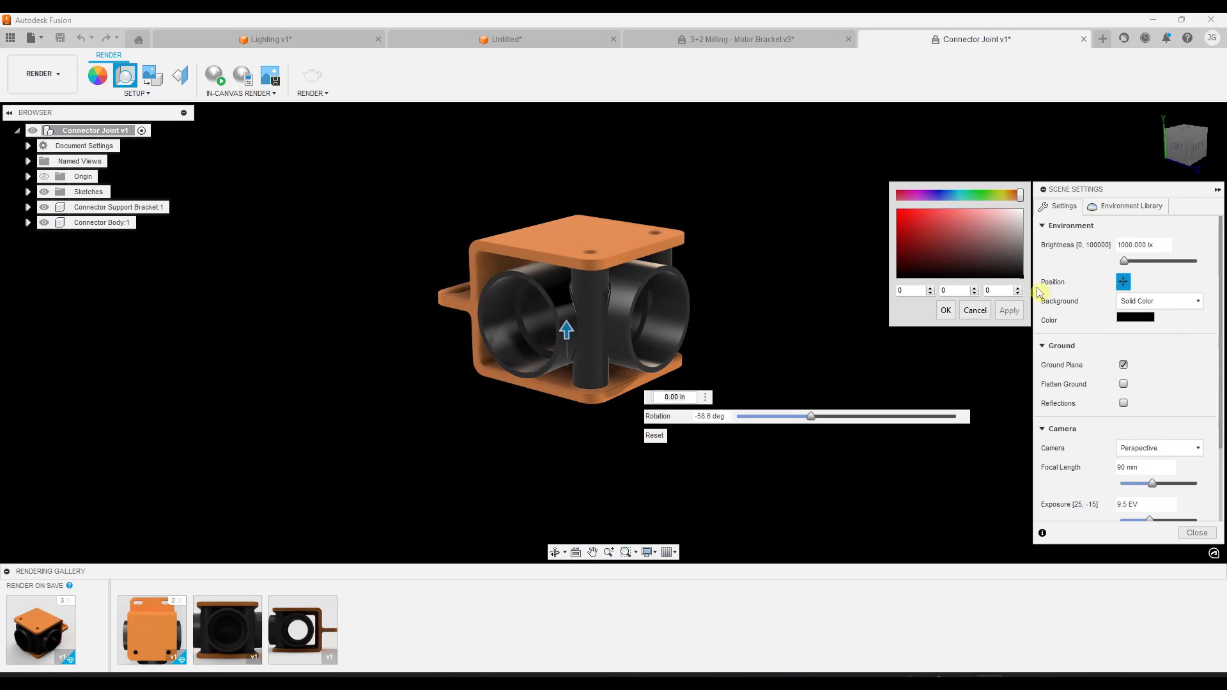
{"action": "left_click", "coordinate": [945, 312]}
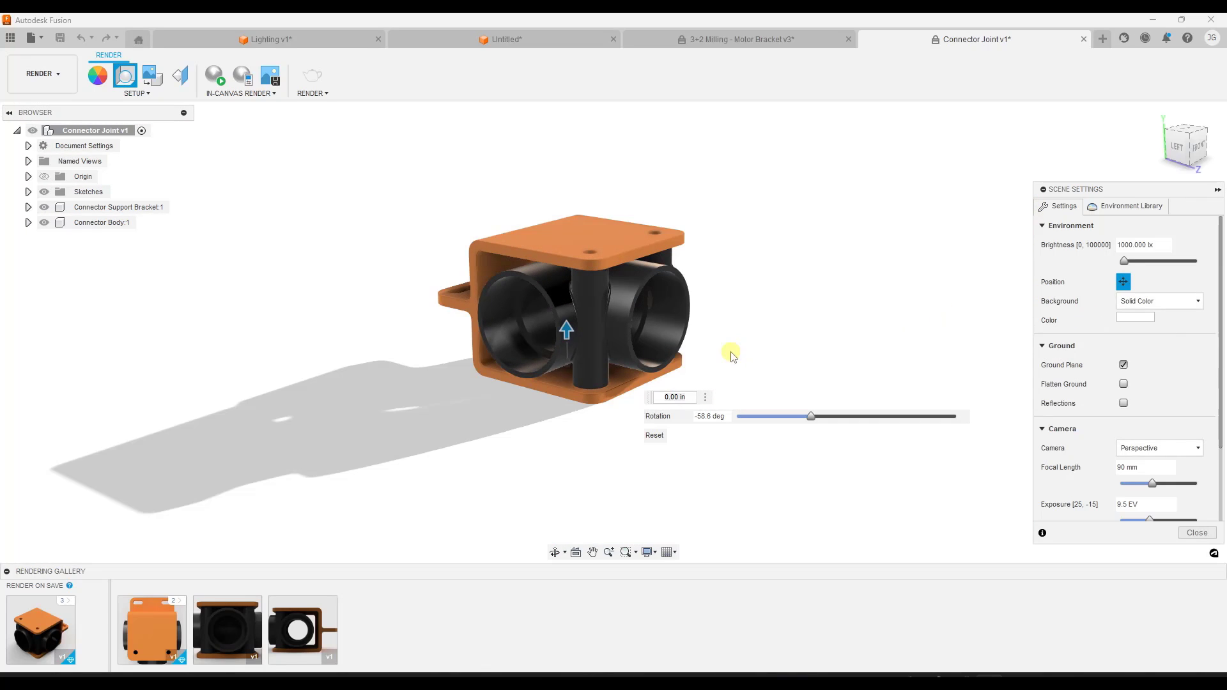
{"action": "mouse_move", "coordinate": [731, 350]}
{"action": "middle_mouse_down", "text": "shift"}
{"action": "mouse_move", "coordinate": [695, 345]}
{"action": "mouse_move", "coordinate": [731, 362]}
{"action": "middle_mouse_up", "text": "shift"}
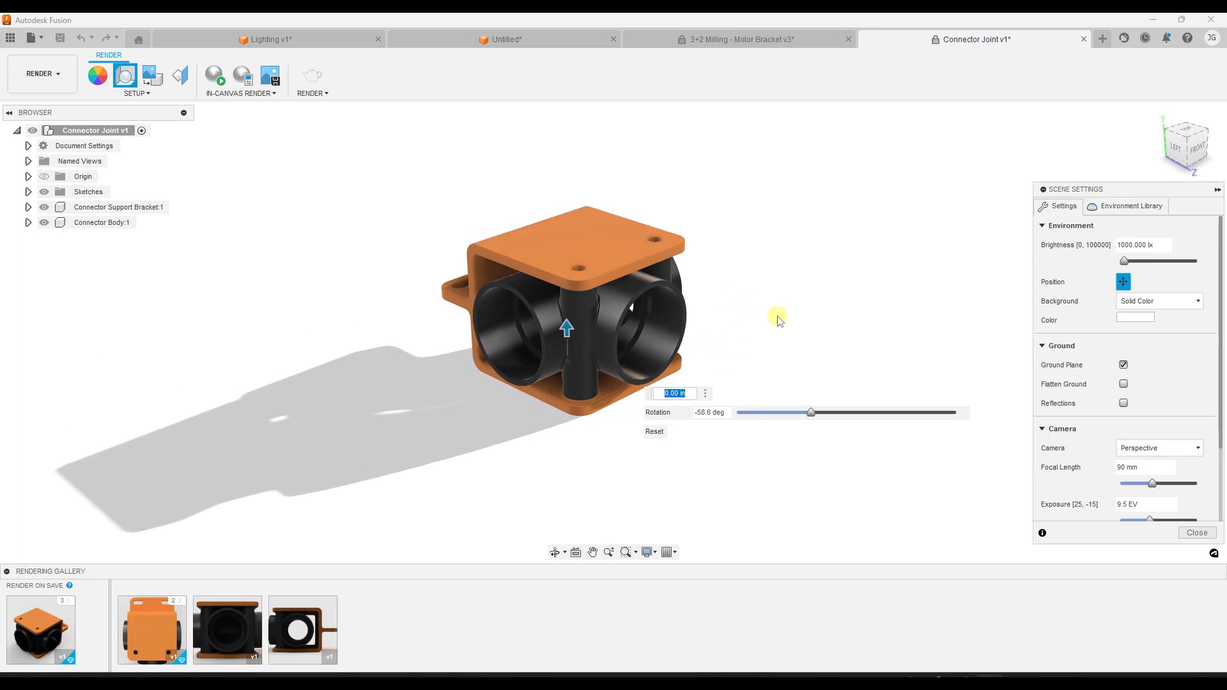
{"action": "scroll", "coordinate": [682, 288], "scroll_direction": "down", "scroll_amount": 2}
{"action": "middle_click_drag", "start_coordinate": [670, 309], "coordinate": [642, 287], "text": "shift"}
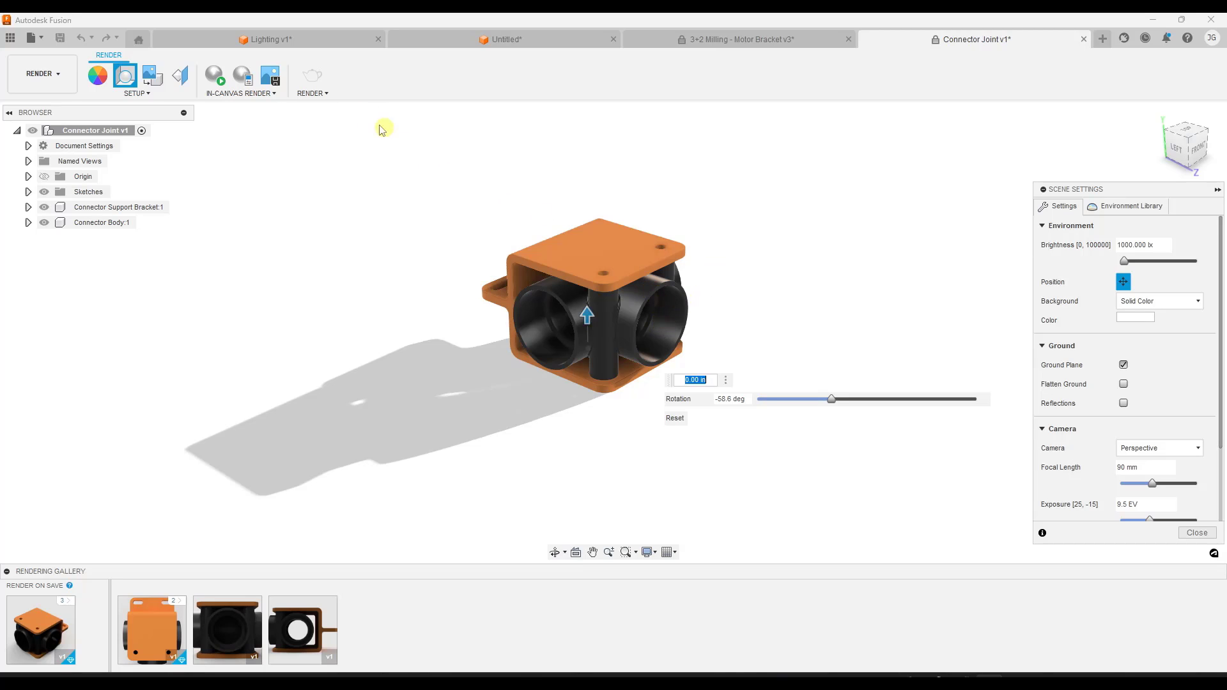
Switch to the Lighting v1 document, enable the environment position controls and rotate the environment to about -80.6 degrees
{"action": "left_click", "coordinate": [304, 39]}
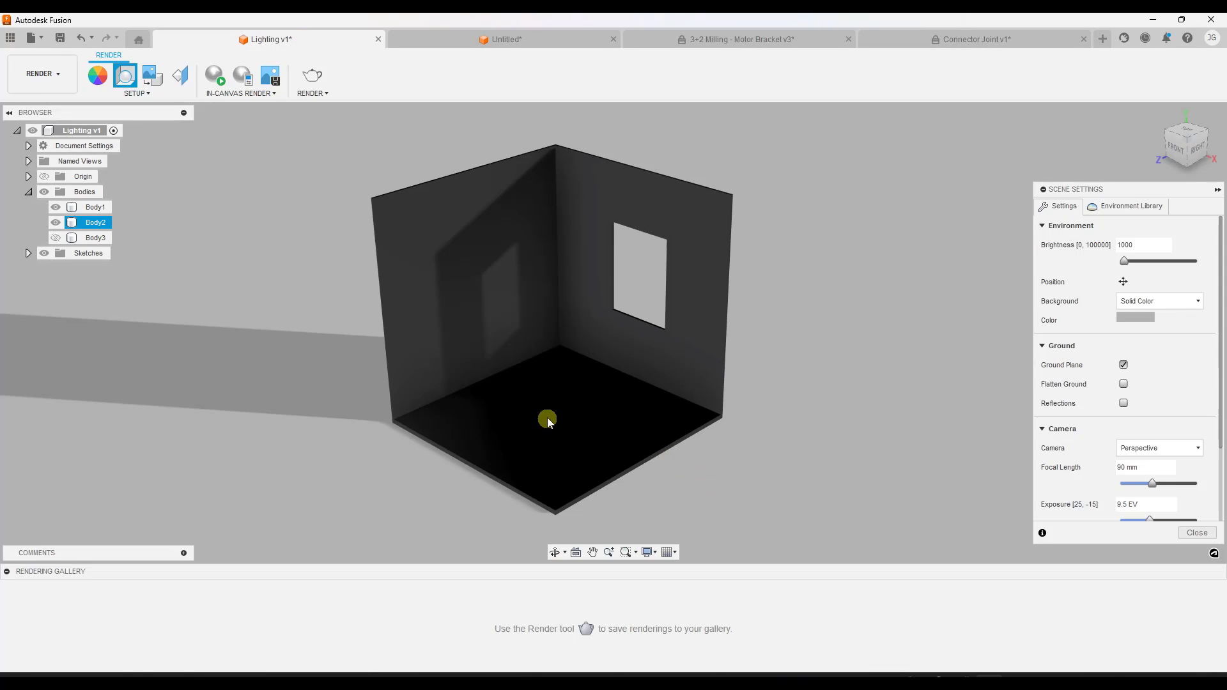
{"action": "mouse_move", "coordinate": [630, 408]}
{"action": "middle_mouse_down", "text": "shift"}
{"action": "mouse_move", "coordinate": [455, 381]}
{"action": "mouse_move", "coordinate": [611, 409]}
{"action": "mouse_move", "coordinate": [634, 392]}
{"action": "middle_mouse_up", "text": "shift"}
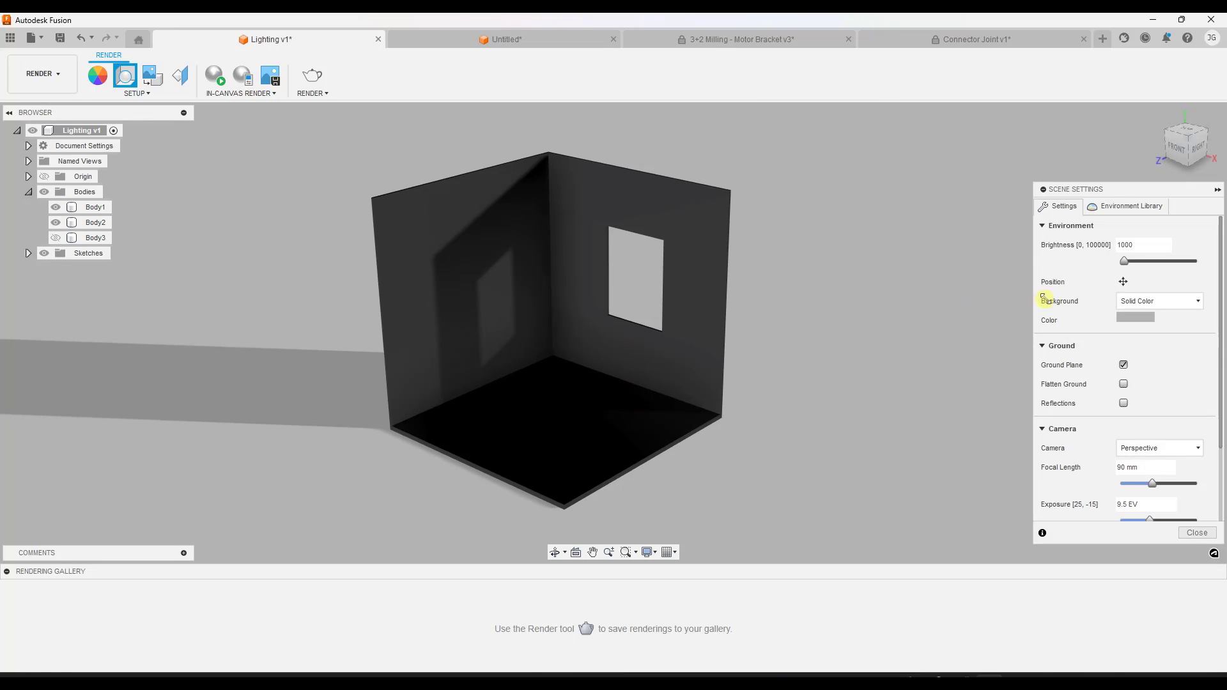
{"action": "left_click", "coordinate": [604, 425]}
{"action": "left_click", "coordinate": [1123, 282]}
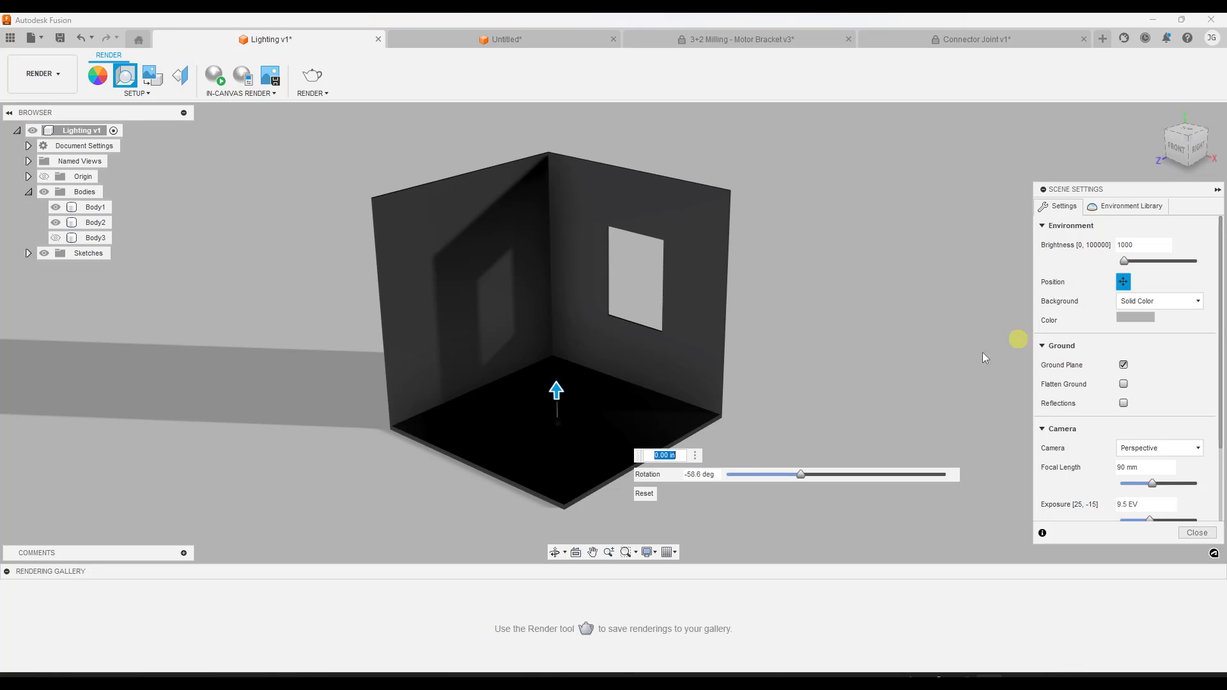
{"action": "left_click_drag", "start_coordinate": [836, 475], "coordinate": [788, 486]}
{"action": "left_click", "coordinate": [490, 324]}
{"action": "scroll", "coordinate": [490, 323], "scroll_direction": "up", "scroll_amount": 5}
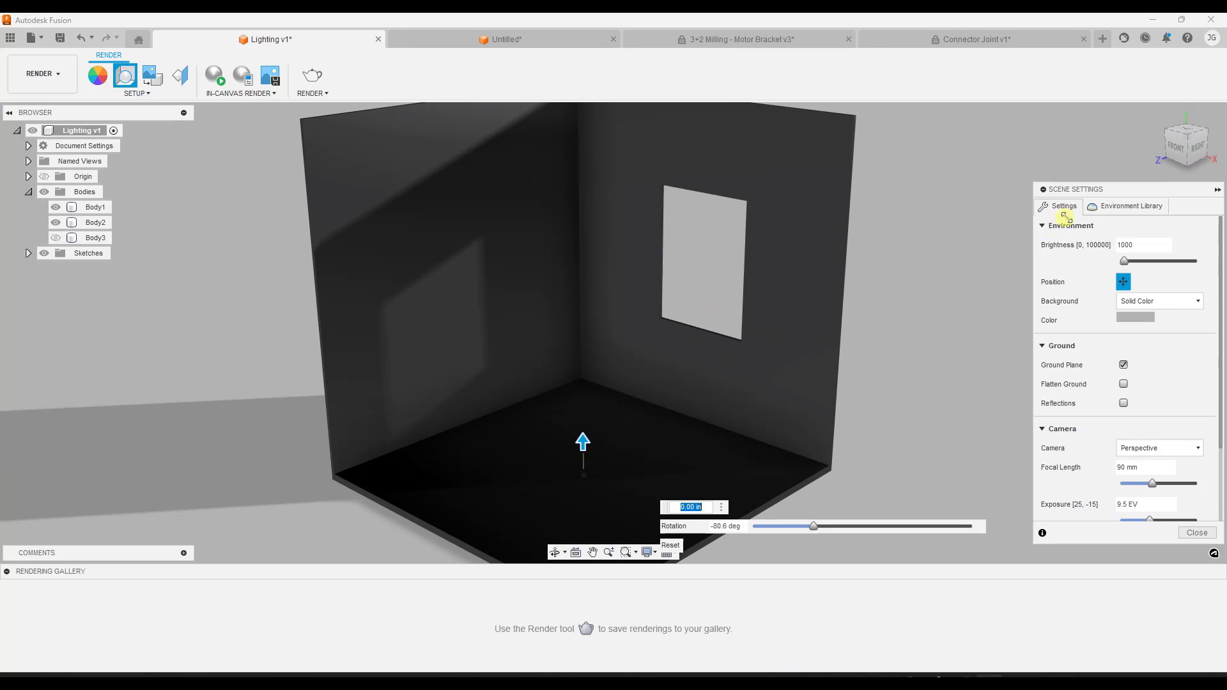
Apply the Dry lake bed environment from the Fusion Library and rotate it to about -152.8 degrees
{"action": "left_click", "coordinate": [1111, 208]}
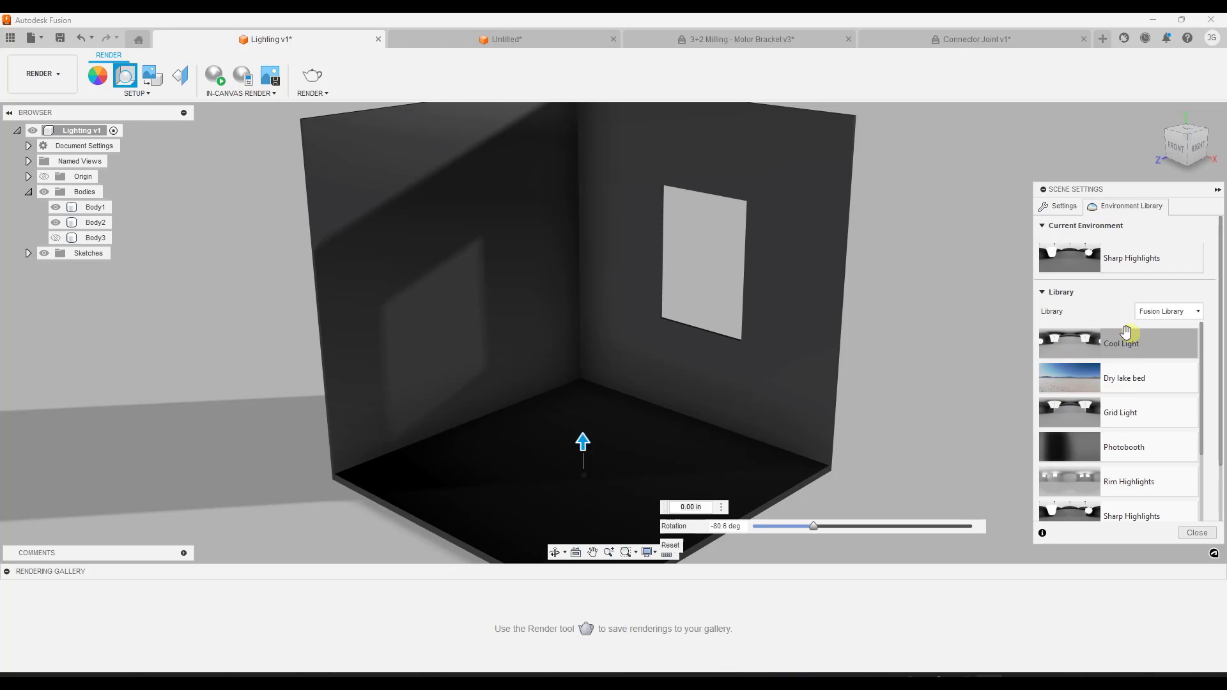
{"action": "scroll", "coordinate": [1099, 409], "scroll_direction": "down", "scroll_amount": 5}
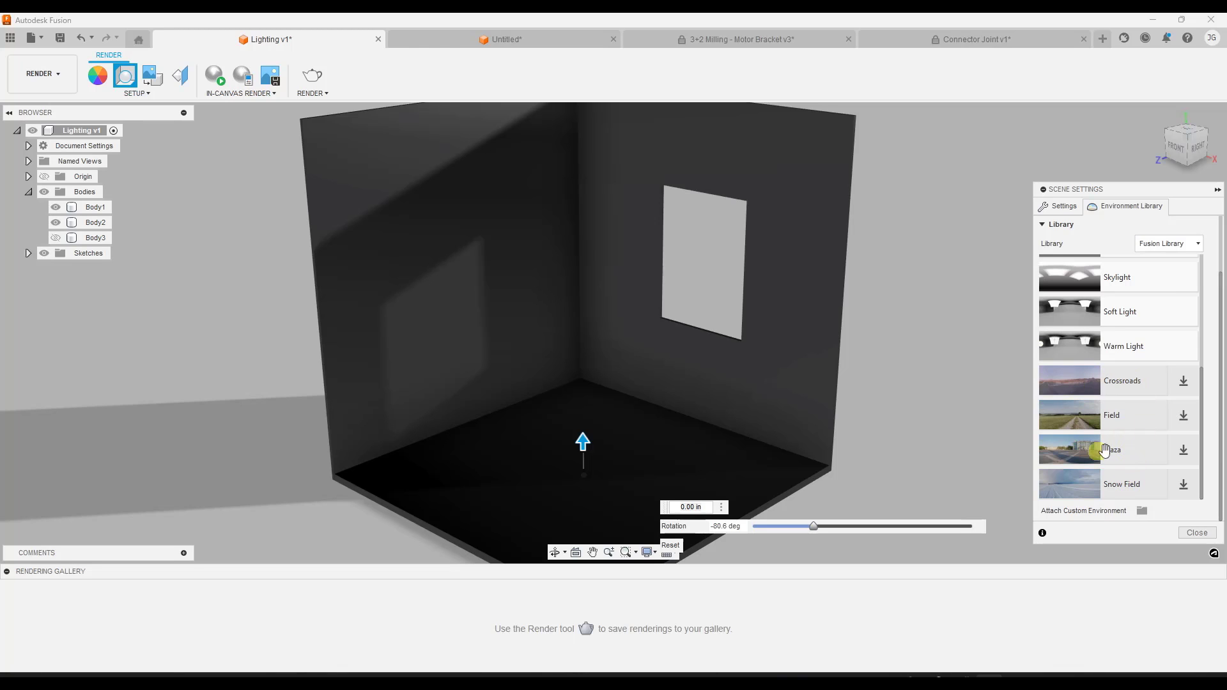
{"action": "scroll", "coordinate": [1126, 419], "scroll_direction": "up", "scroll_amount": 5}
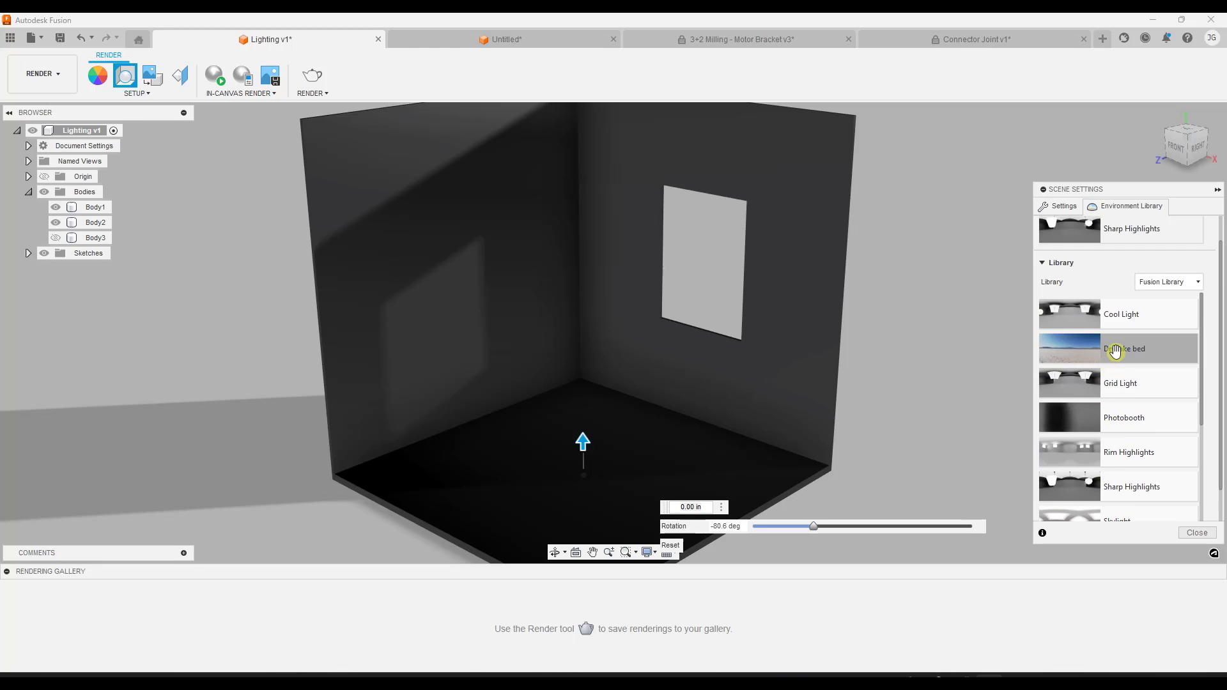
{"action": "double_click", "coordinate": [1116, 350]}
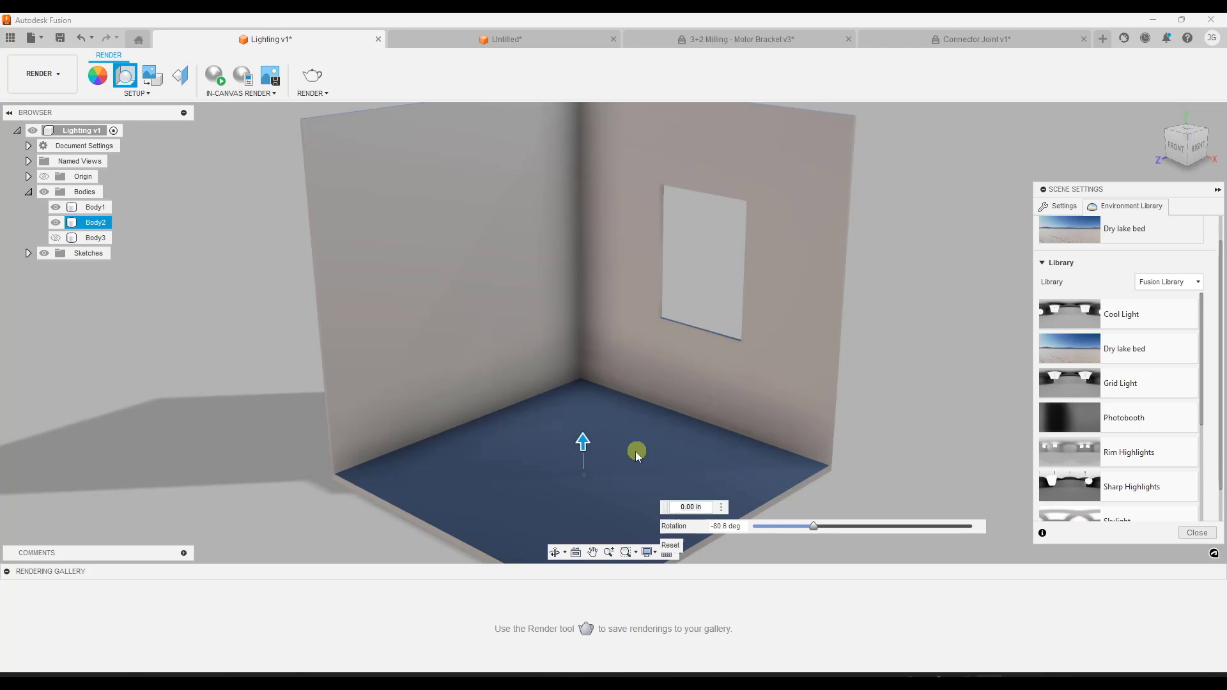
{"action": "left_click_drag", "start_coordinate": [815, 531], "coordinate": [770, 526]}
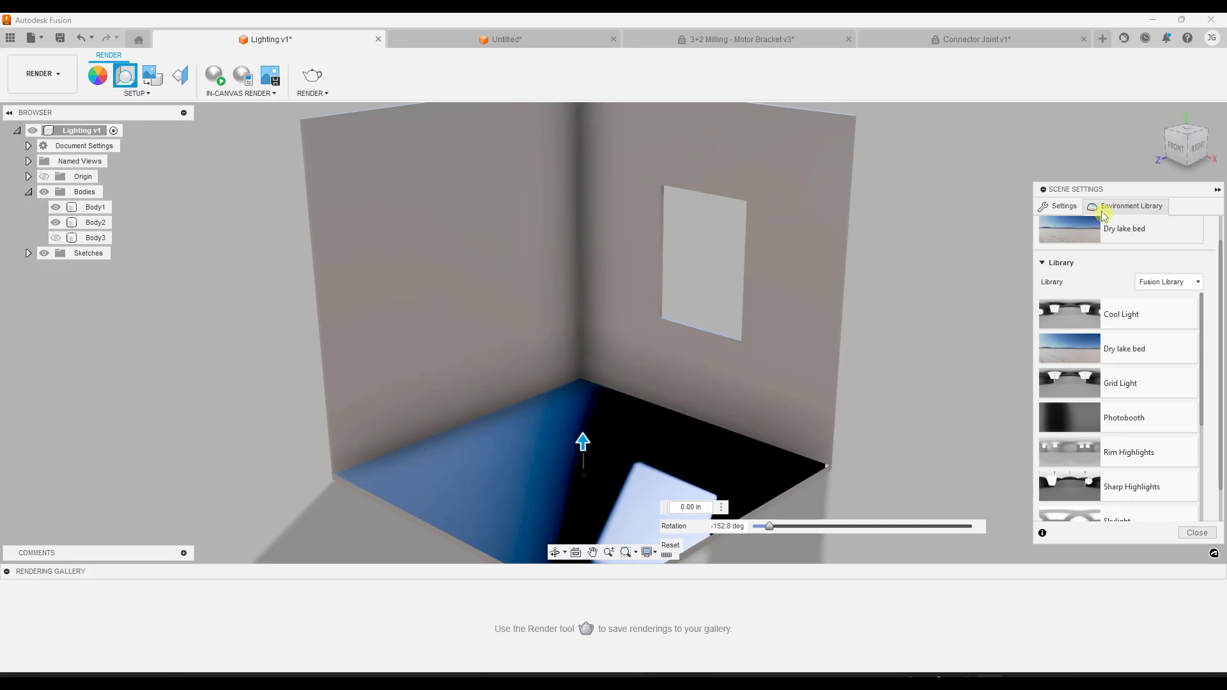
Change the scene background from Solid Color to Environment
{"action": "left_click", "coordinate": [1059, 207]}
{"action": "left_click", "coordinate": [1125, 272]}
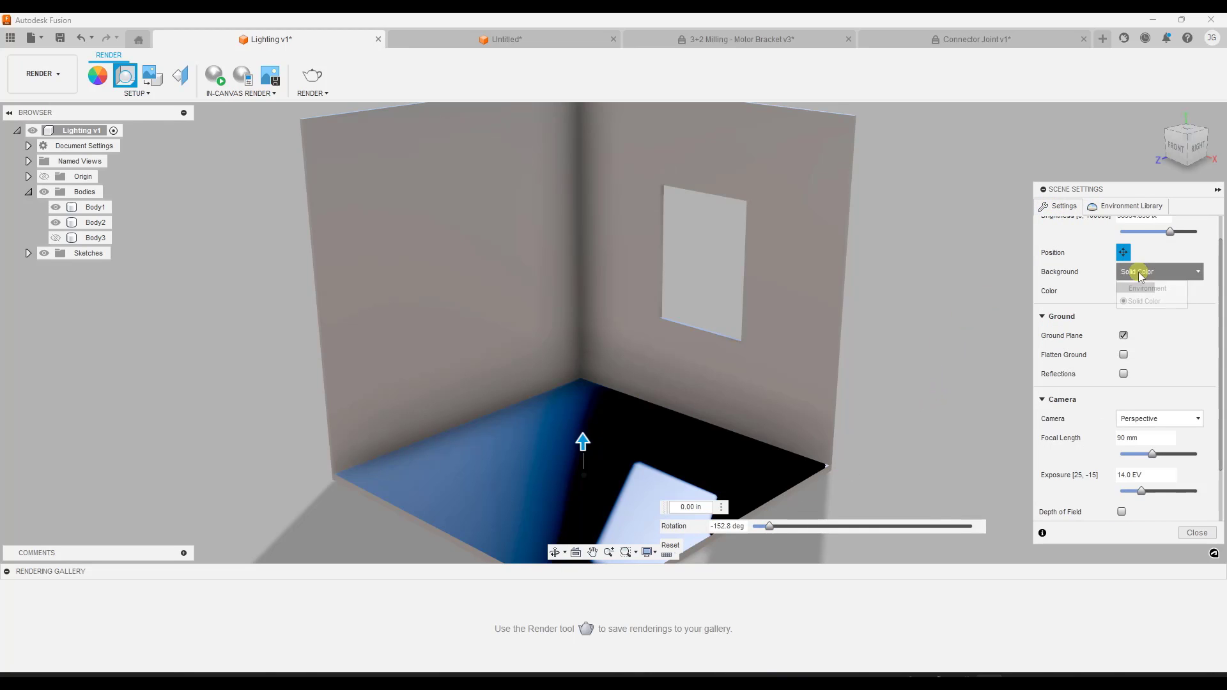
{"action": "left_click", "coordinate": [1143, 289]}
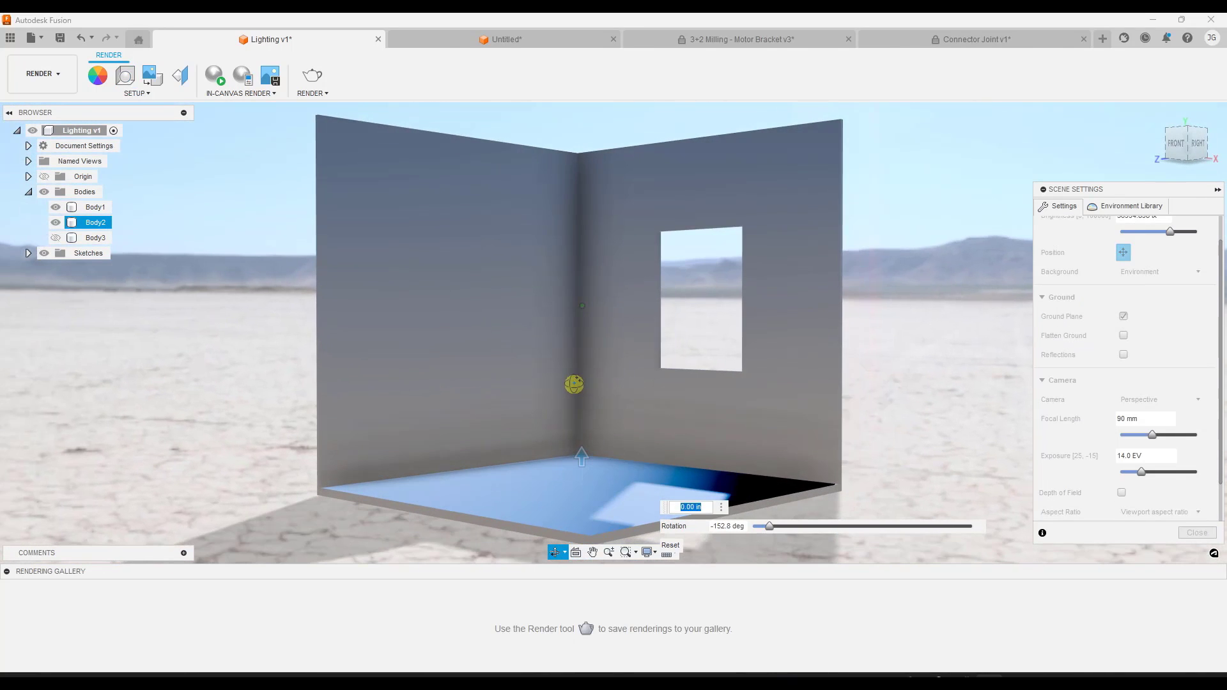
Inspect the room's walls, floor and window opening against the dry lake bed background from several angles and distances
{"action": "left_click", "coordinate": [571, 391]}
{"action": "scroll", "coordinate": [578, 370], "scroll_direction": "up", "scroll_amount": 5}
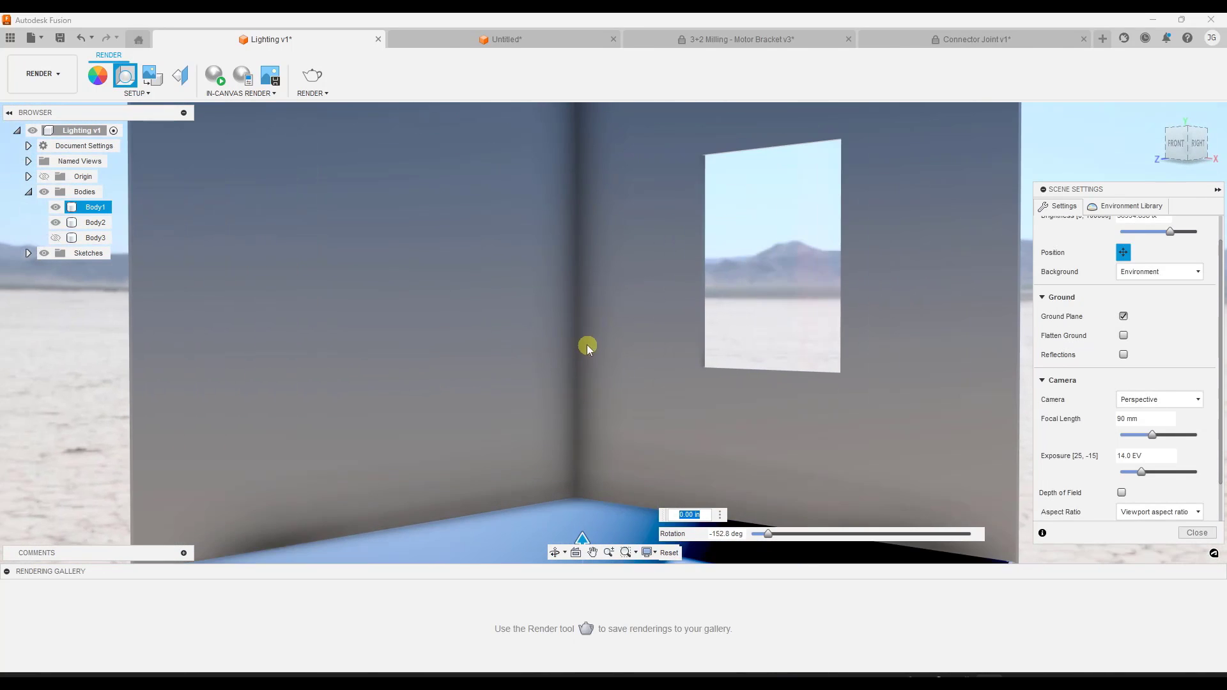
{"action": "middle_click_drag", "start_coordinate": [587, 347], "coordinate": [633, 337], "text": "shift"}
{"action": "scroll", "coordinate": [624, 326], "scroll_direction": "down", "scroll_amount": 5}
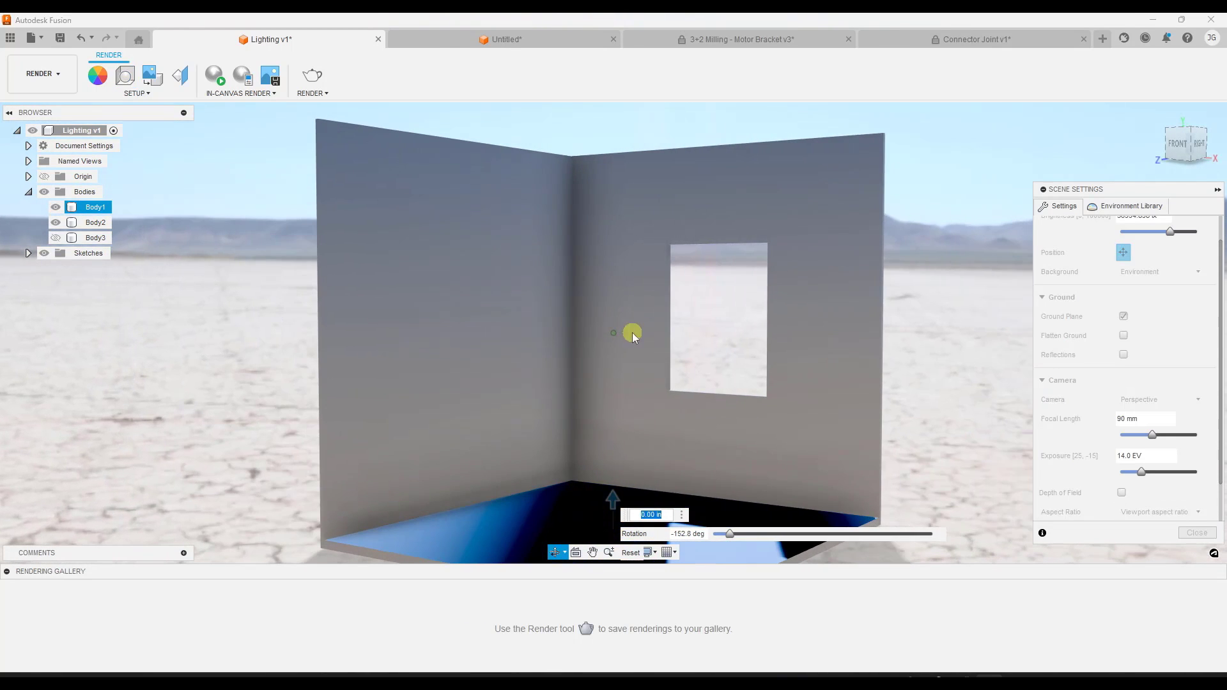
{"action": "scroll", "coordinate": [649, 359], "scroll_direction": "up", "scroll_amount": 6}
{"action": "mouse_move", "coordinate": [633, 400]}
{"action": "middle_mouse_down", "text": "shift"}
{"action": "mouse_move", "coordinate": [643, 407]}
{"action": "mouse_move", "coordinate": [589, 409]}
{"action": "mouse_move", "coordinate": [616, 420]}
{"action": "mouse_move", "coordinate": [633, 392]}
{"action": "mouse_move", "coordinate": [640, 399]}
{"action": "mouse_move", "coordinate": [614, 381]}
{"action": "mouse_move", "coordinate": [632, 367]}
{"action": "mouse_move", "coordinate": [614, 381]}
{"action": "mouse_move", "coordinate": [630, 392]}
{"action": "middle_mouse_up", "text": "shift"}
{"action": "scroll", "coordinate": [608, 409], "scroll_direction": "down", "scroll_amount": 5}
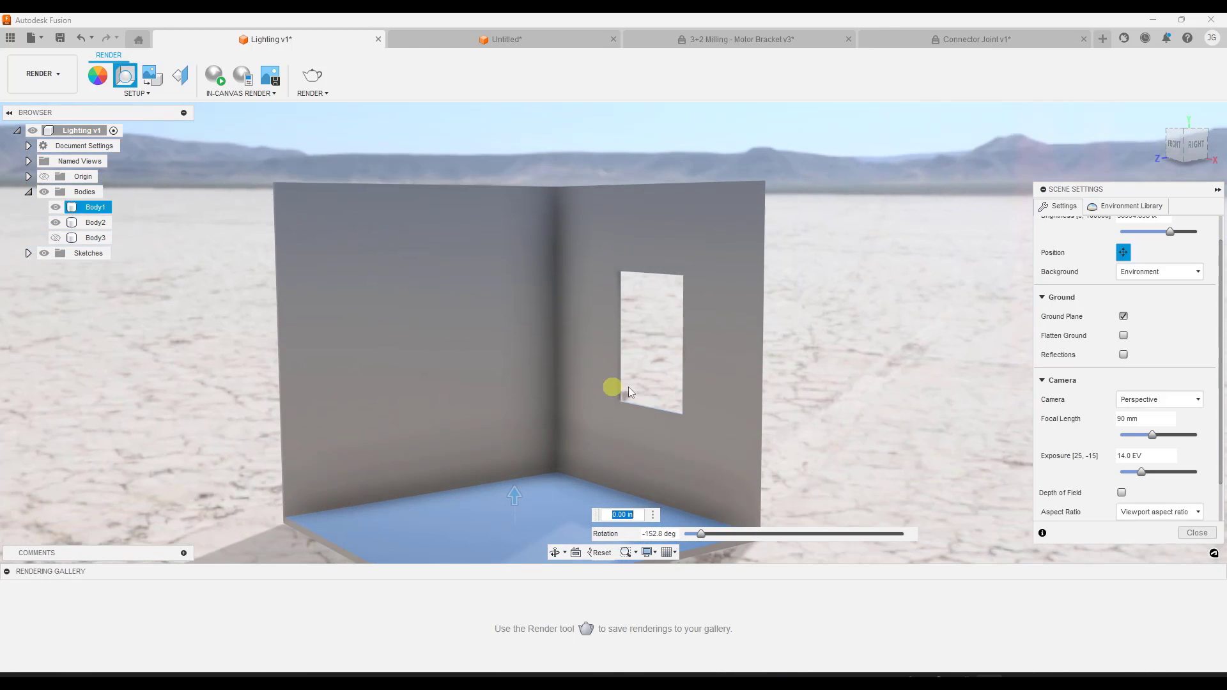
Download the Crossroads environment from the Fusion Library and apply it as the current environment
{"action": "left_click", "coordinate": [1118, 211]}
{"action": "scroll", "coordinate": [1133, 423], "scroll_direction": "down", "scroll_amount": 3}
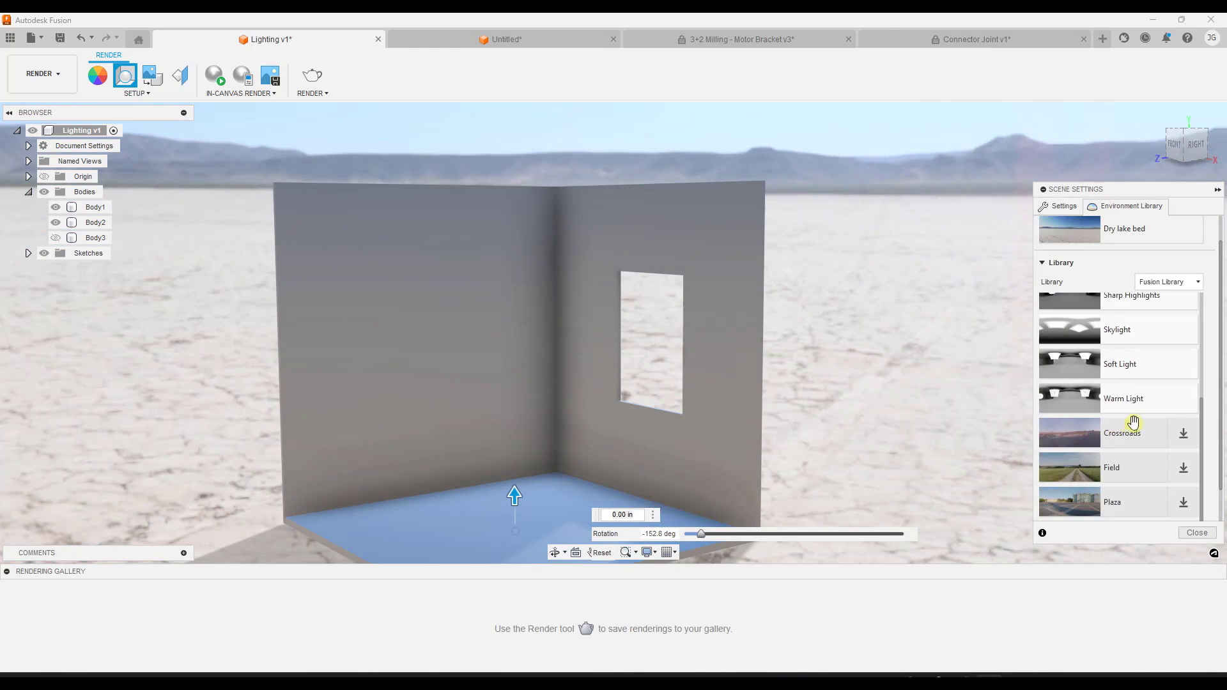
{"action": "scroll", "coordinate": [1126, 469], "scroll_direction": "down", "scroll_amount": 2}
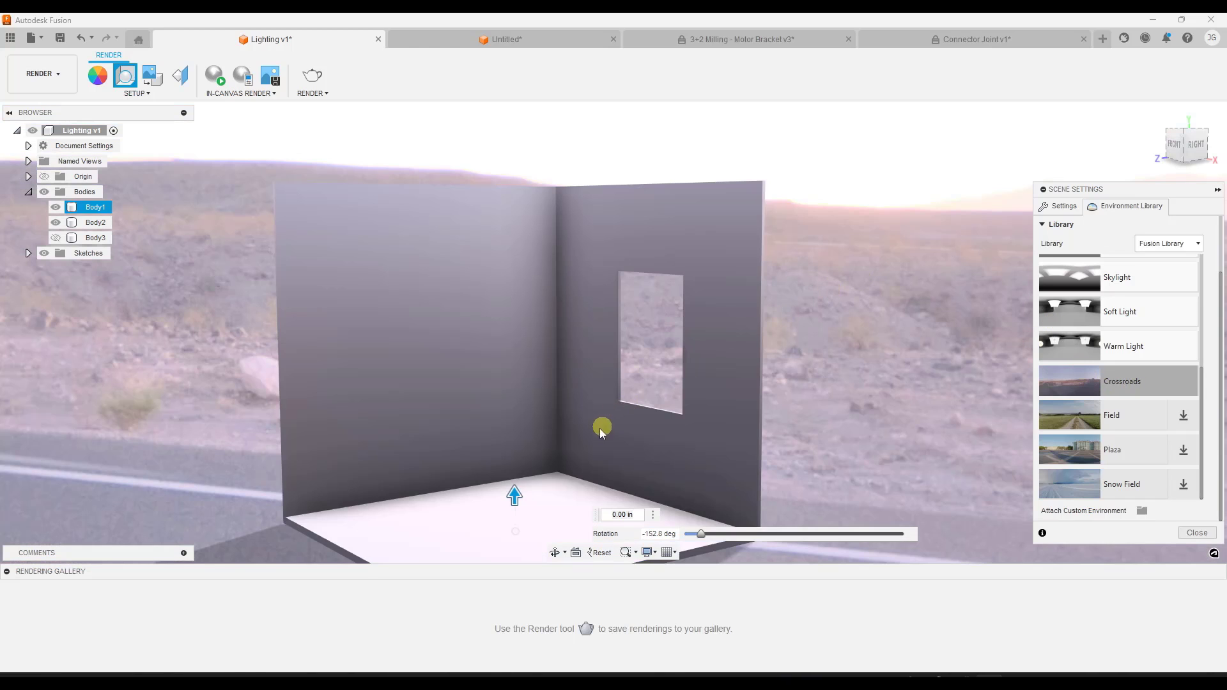
Rotate the Crossroads environment to about -87.9 degrees so light through the window opening falls on the adjoining wall
{"action": "scroll", "coordinate": [576, 435], "scroll_direction": "up", "scroll_amount": 5}
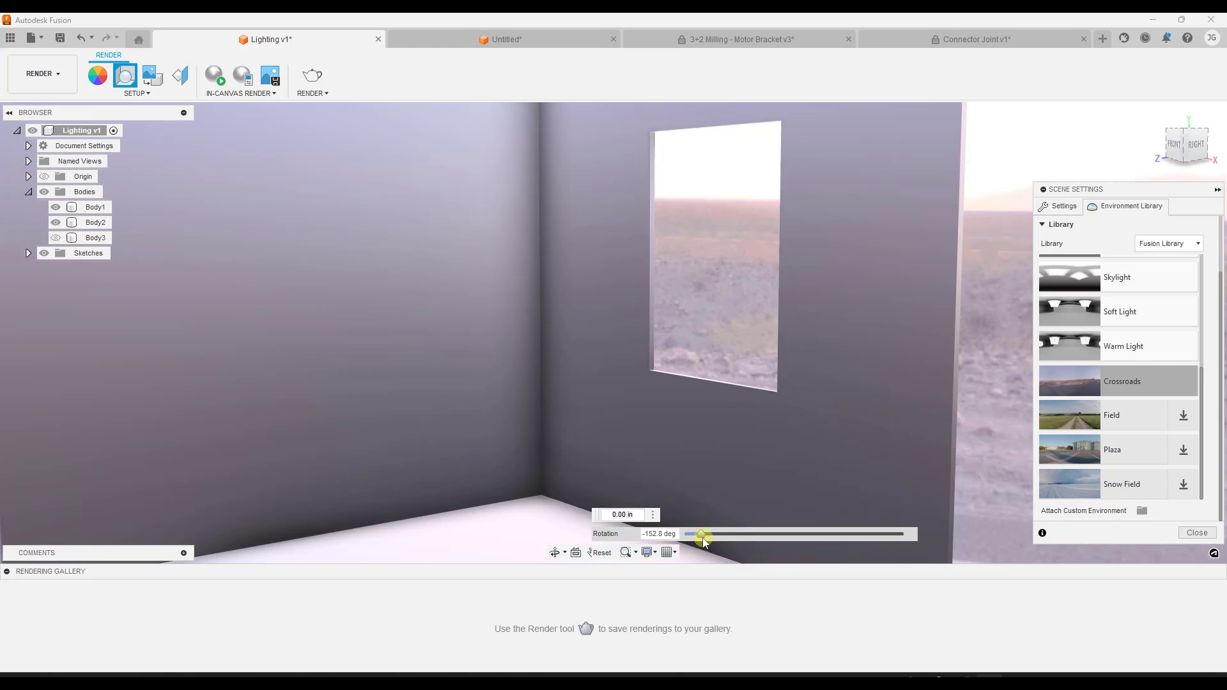
{"action": "mouse_move", "coordinate": [703, 540]}
{"action": "left_mouse_down"}
{"action": "mouse_move", "coordinate": [792, 538]}
{"action": "mouse_move", "coordinate": [707, 542]}
{"action": "left_mouse_up"}
{"action": "left_click", "coordinate": [624, 373]}
{"action": "scroll", "coordinate": [624, 364], "scroll_direction": "down", "scroll_amount": 5}
{"action": "middle_click_drag", "start_coordinate": [625, 356], "coordinate": [618, 358], "text": "shift"}
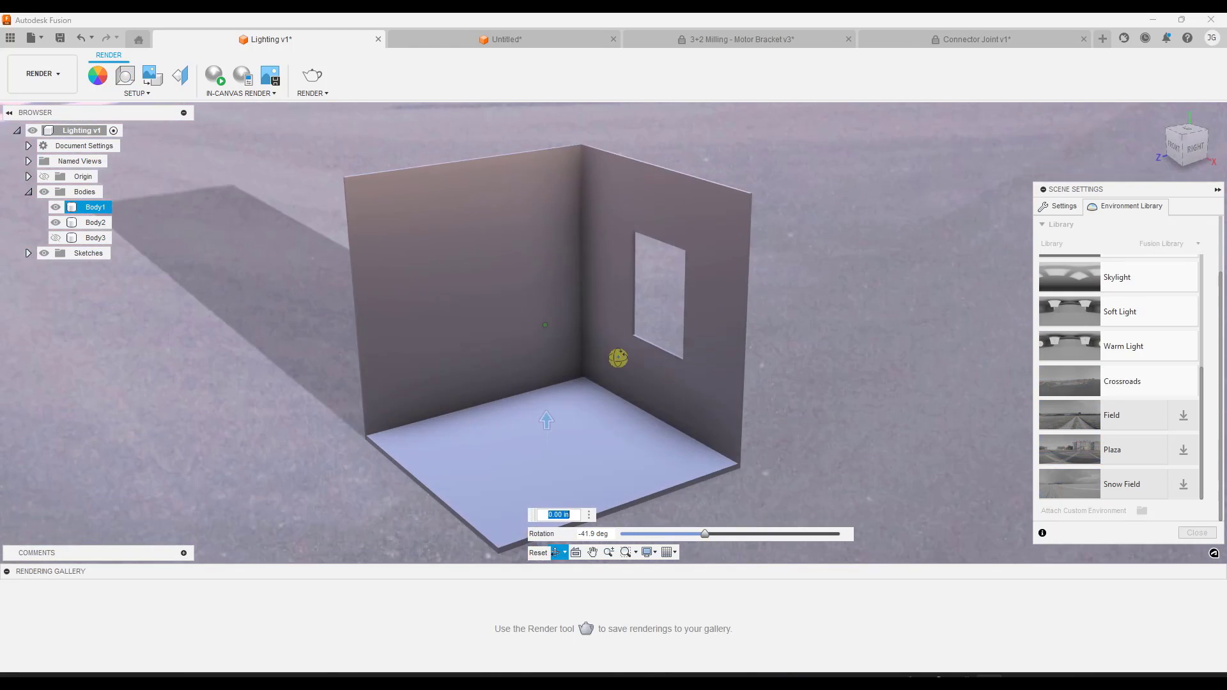
{"action": "left_click", "coordinate": [770, 516]}
{"action": "left_click_drag", "start_coordinate": [800, 515], "coordinate": [772, 513]}
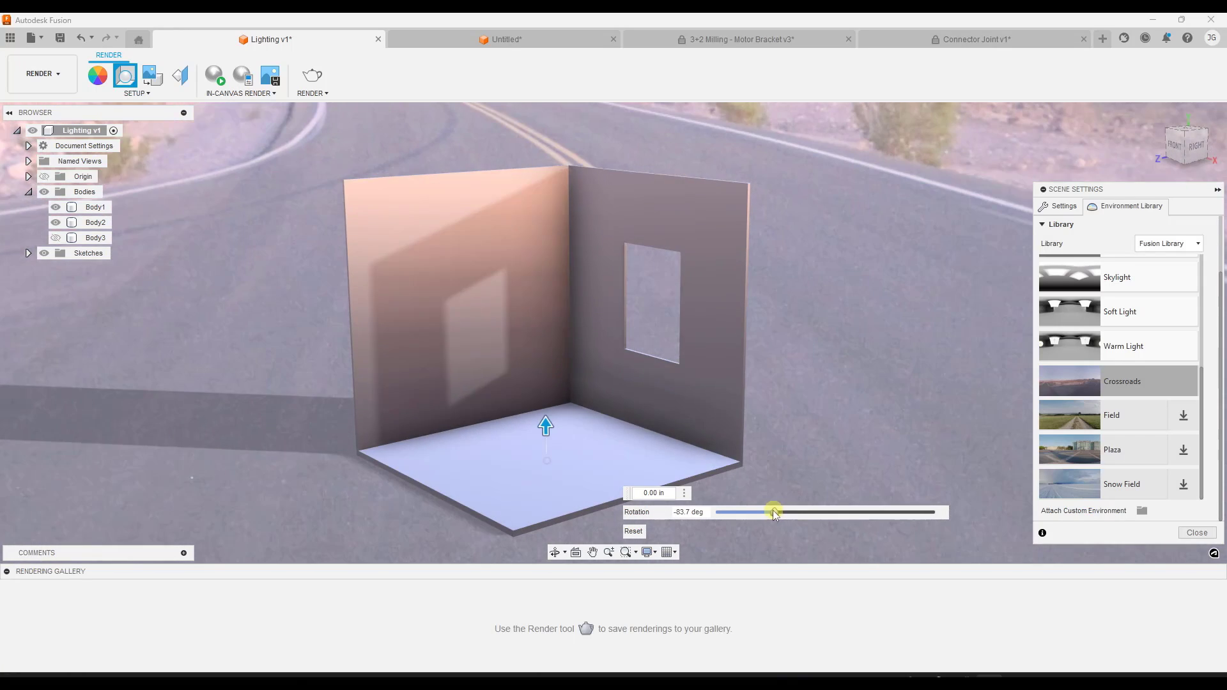
{"action": "left_click", "coordinate": [625, 372]}
{"action": "mouse_move", "coordinate": [625, 373]}
{"action": "middle_mouse_down", "text": "shift"}
{"action": "mouse_move", "coordinate": [604, 370]}
{"action": "mouse_move", "coordinate": [630, 378]}
{"action": "middle_mouse_up", "text": "shift"}
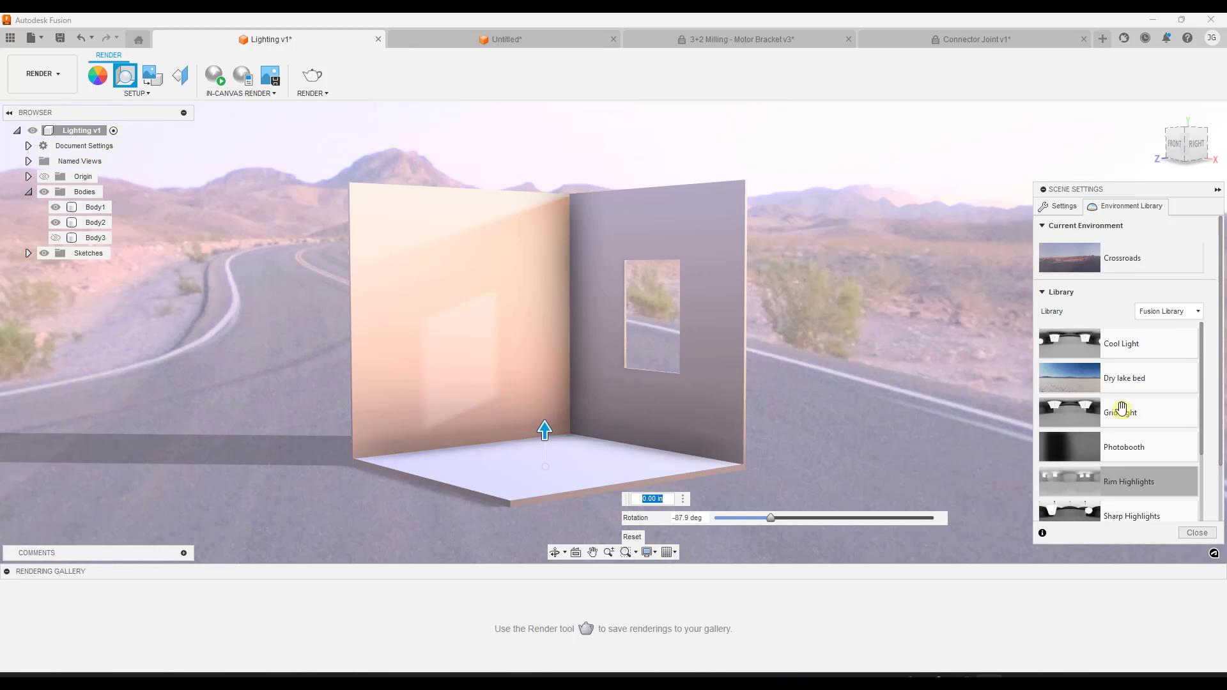
Check the available environment library sources, keep Fusion Library selected and browse its list of environments
{"action": "left_click", "coordinate": [1183, 313]}
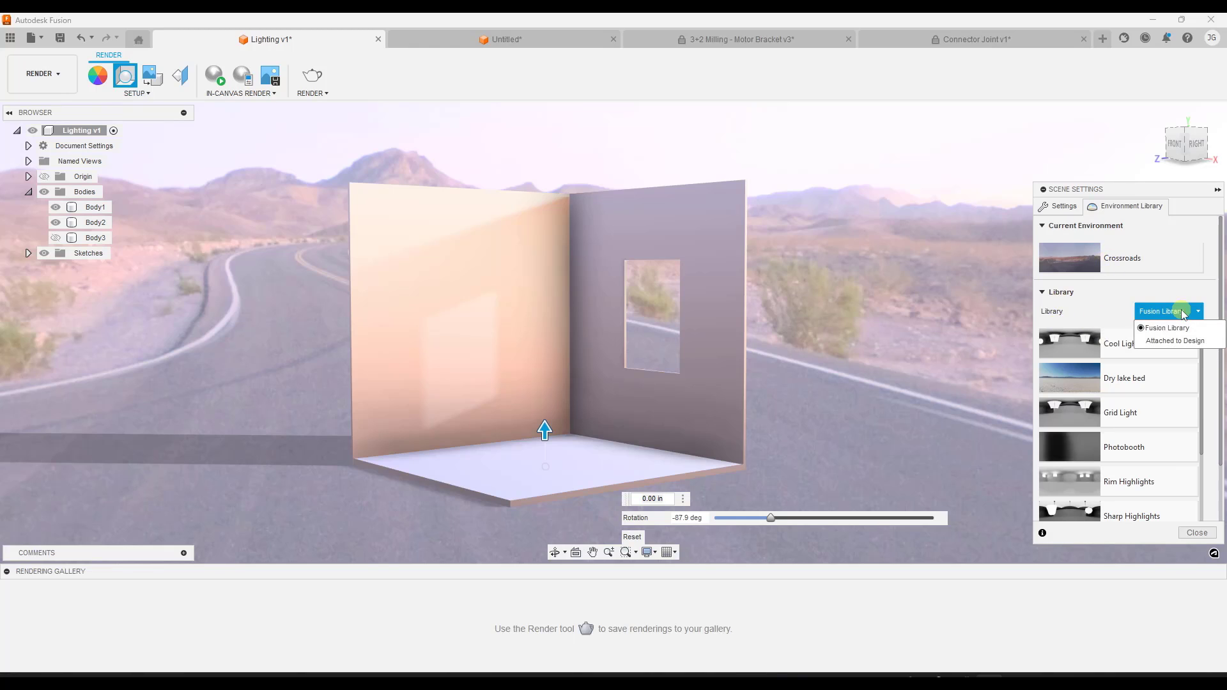
{"action": "left_click", "coordinate": [1167, 328]}
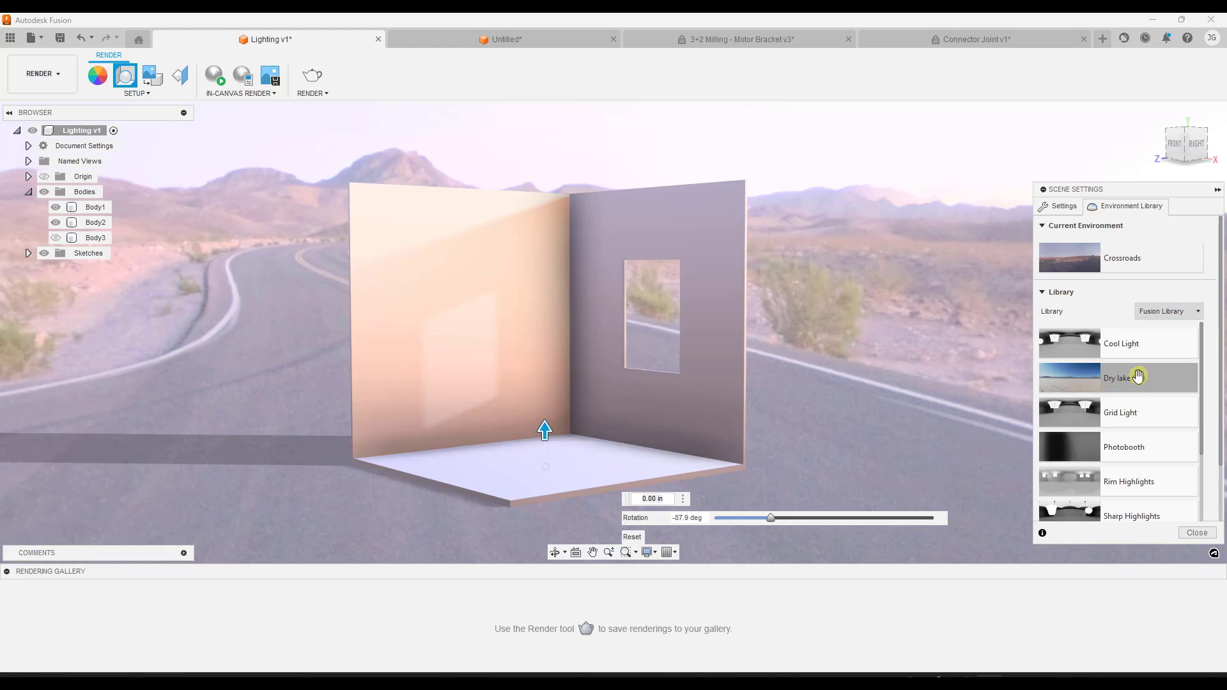
{"action": "scroll", "coordinate": [1137, 390], "scroll_direction": "down", "scroll_amount": 10}
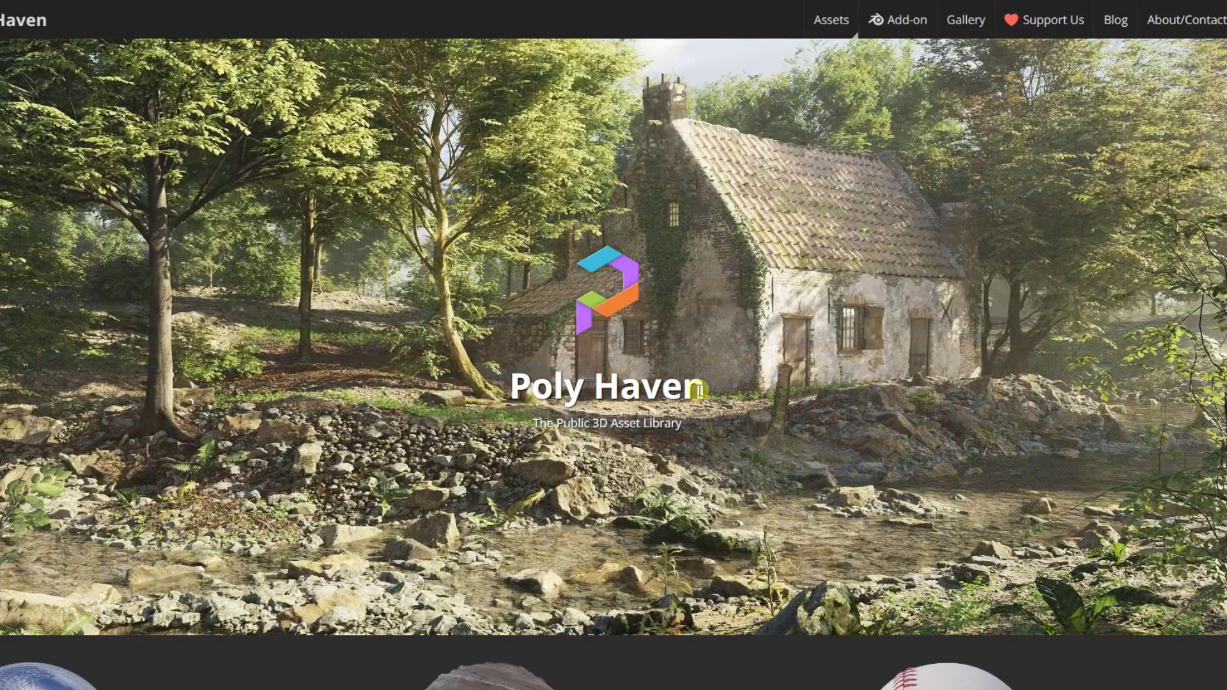
Switch to the Poly Haven website, skim its home page and open the HDRIs asset category
{"action": "scroll", "coordinate": [558, 495], "scroll_direction": "down", "scroll_amount": 20}
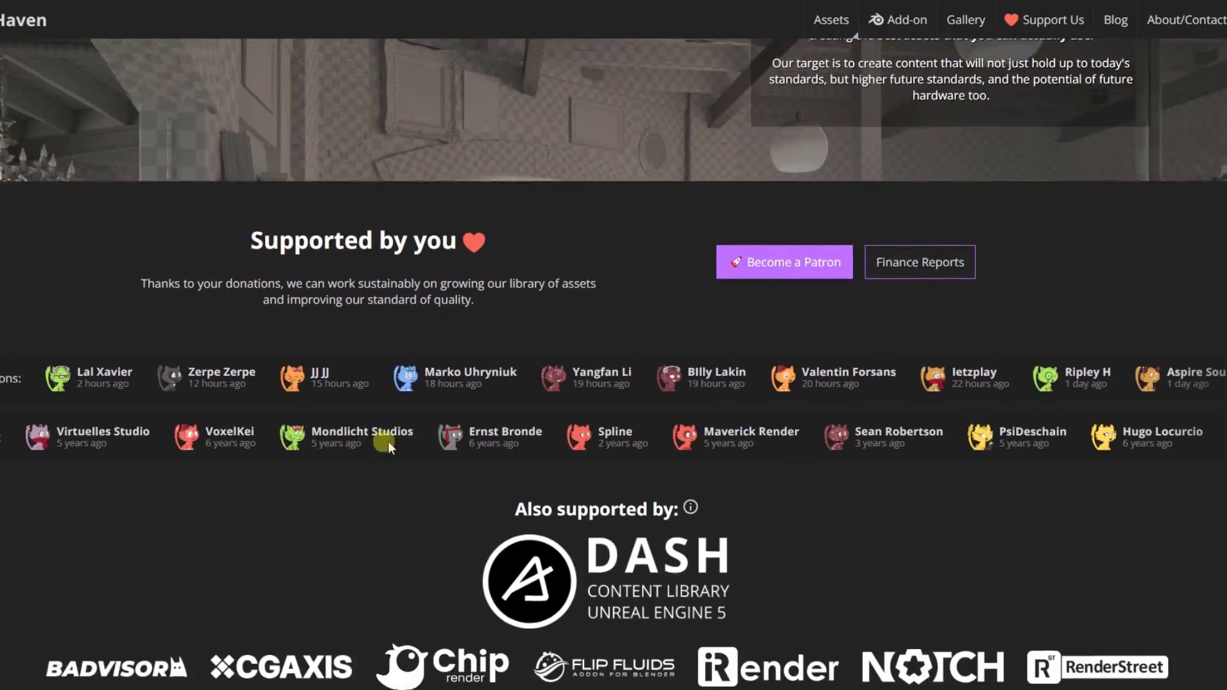
{"action": "scroll", "coordinate": [447, 442], "scroll_direction": "down", "scroll_amount": 3}
{"action": "scroll", "coordinate": [560, 419], "scroll_direction": "up", "scroll_amount": 20}
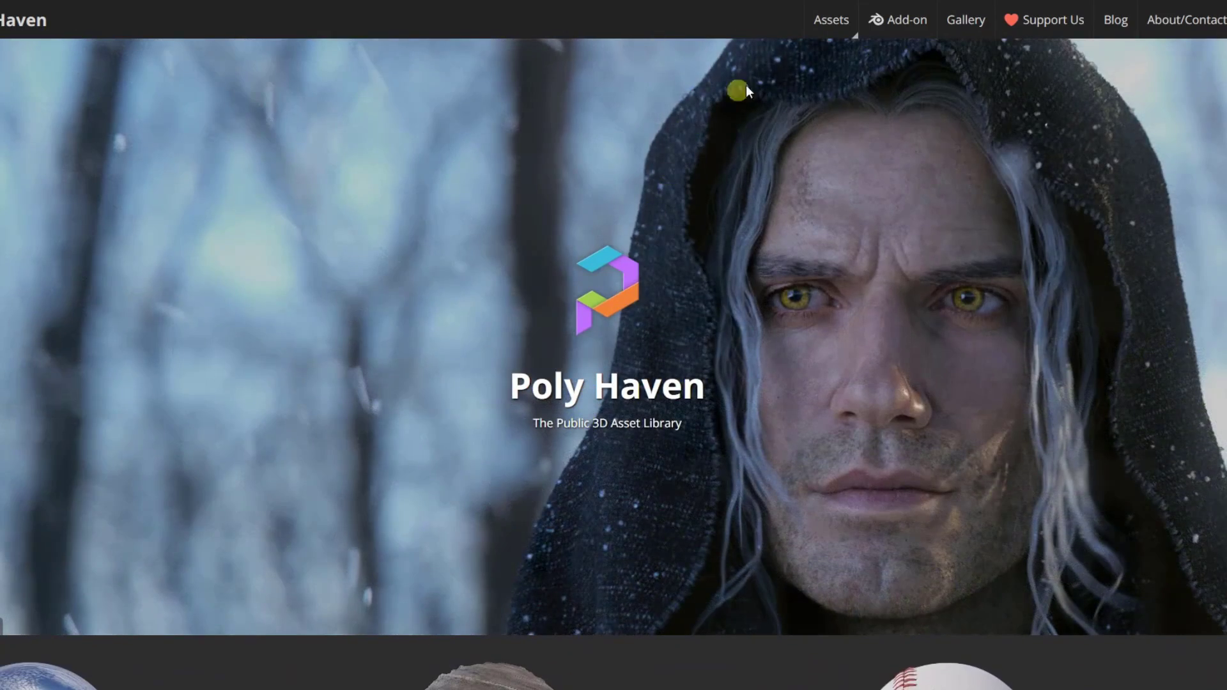
{"action": "mouse_move", "coordinate": [824, 22]}
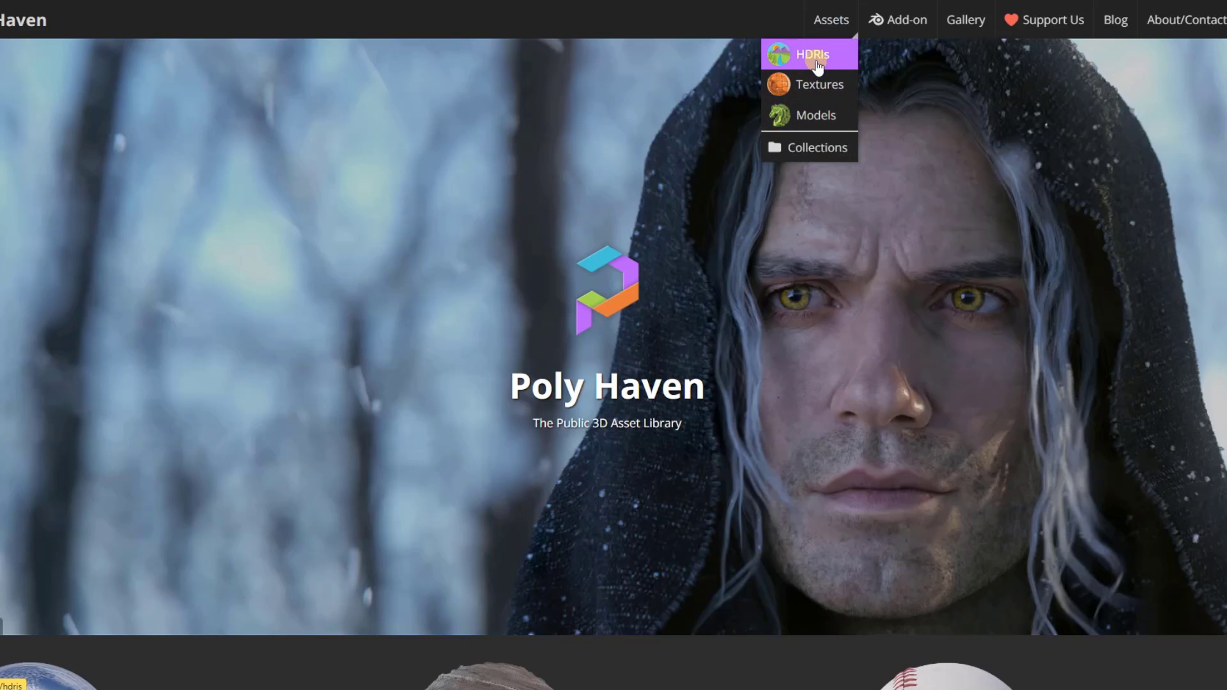
{"action": "left_click", "coordinate": [794, 64]}
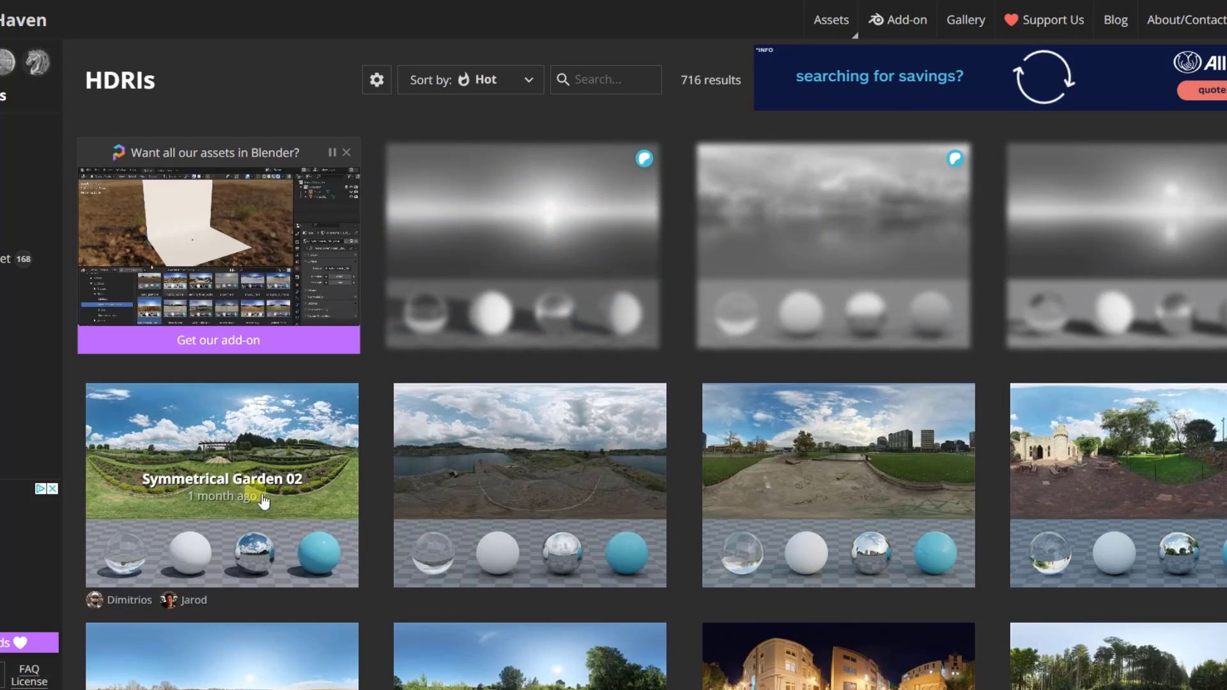
Browse the HDRI collection, look through the Studio category and return to the full HDRI list
{"action": "scroll", "coordinate": [716, 461], "scroll_direction": "down", "scroll_amount": 2}
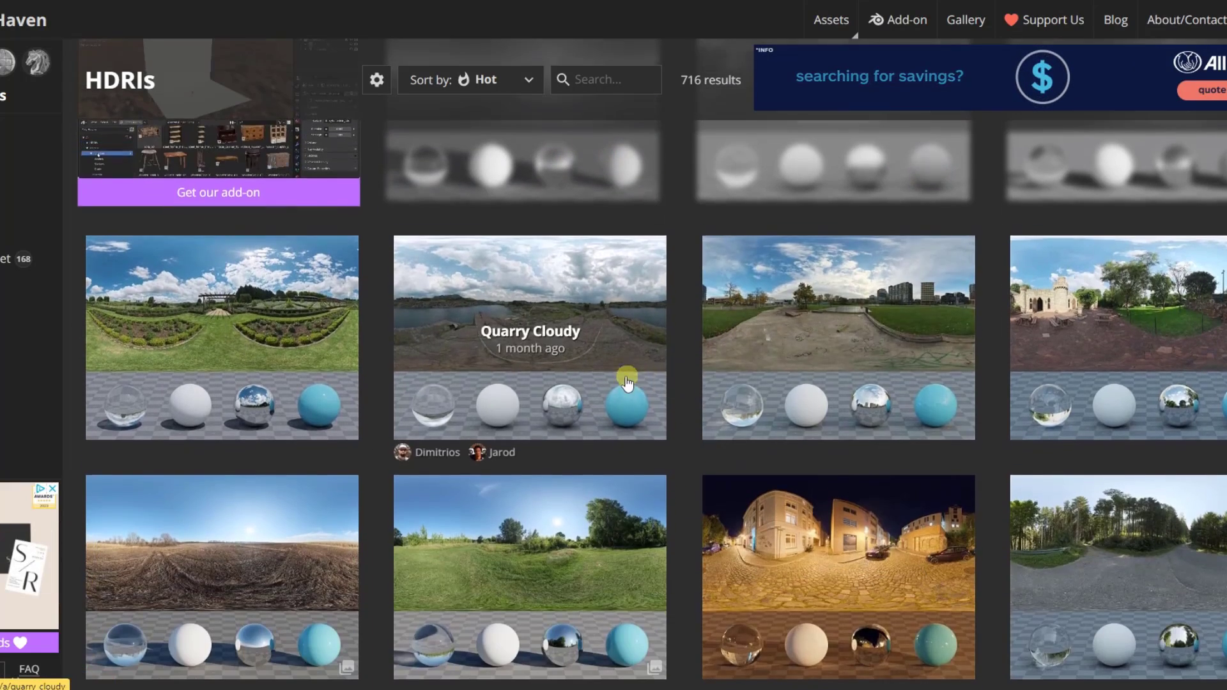
{"action": "scroll", "coordinate": [626, 382], "scroll_direction": "down", "scroll_amount": 8}
{"action": "scroll", "coordinate": [640, 382], "scroll_direction": "down", "scroll_amount": 3}
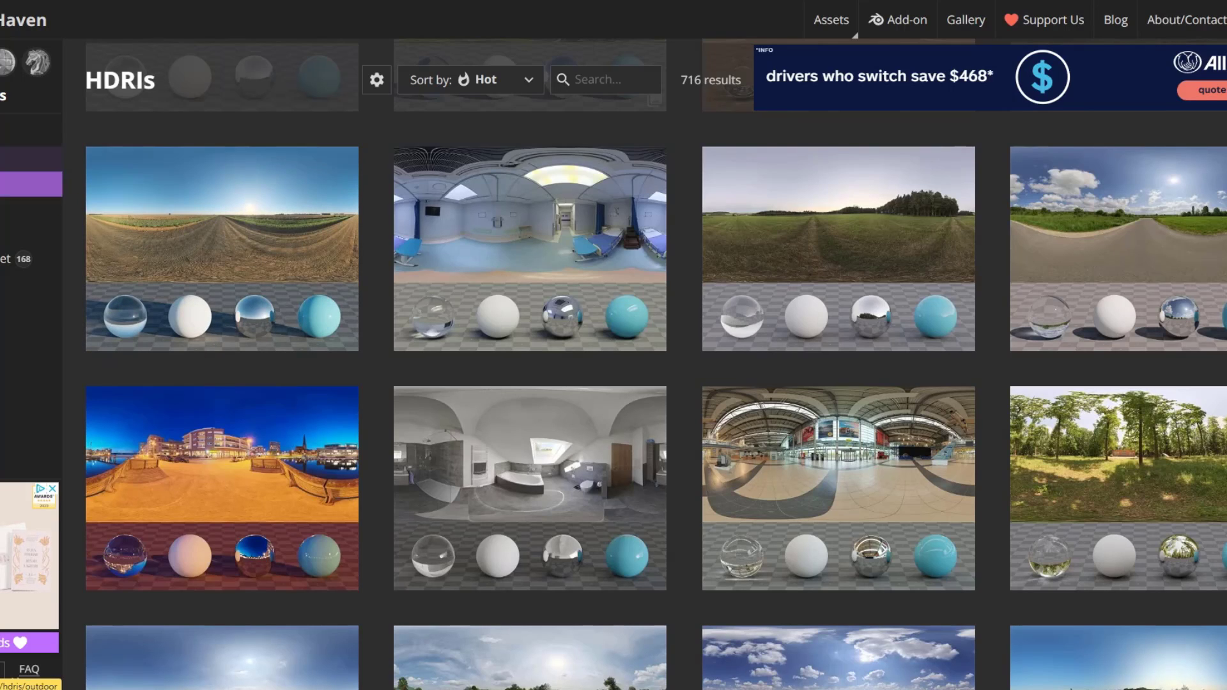
{"action": "left_click", "coordinate": [31, 234]}
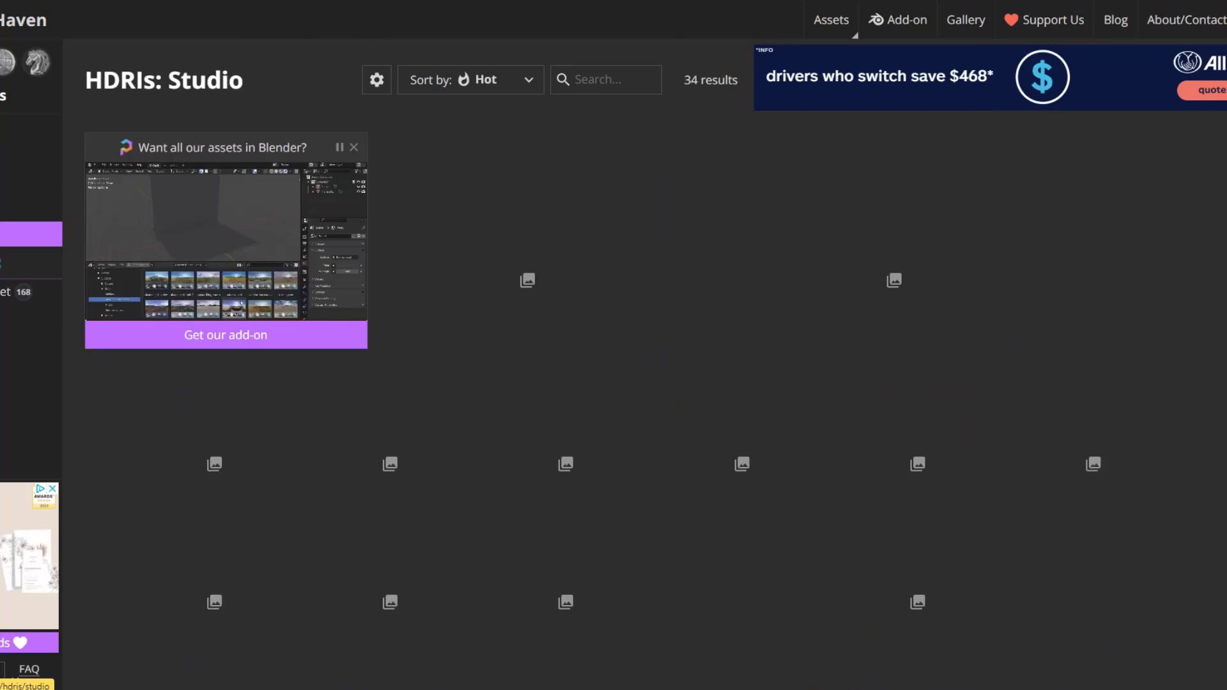
{"action": "scroll", "coordinate": [603, 449], "scroll_direction": "down", "scroll_amount": 3}
{"action": "scroll", "coordinate": [595, 454], "scroll_direction": "up", "scroll_amount": 5}
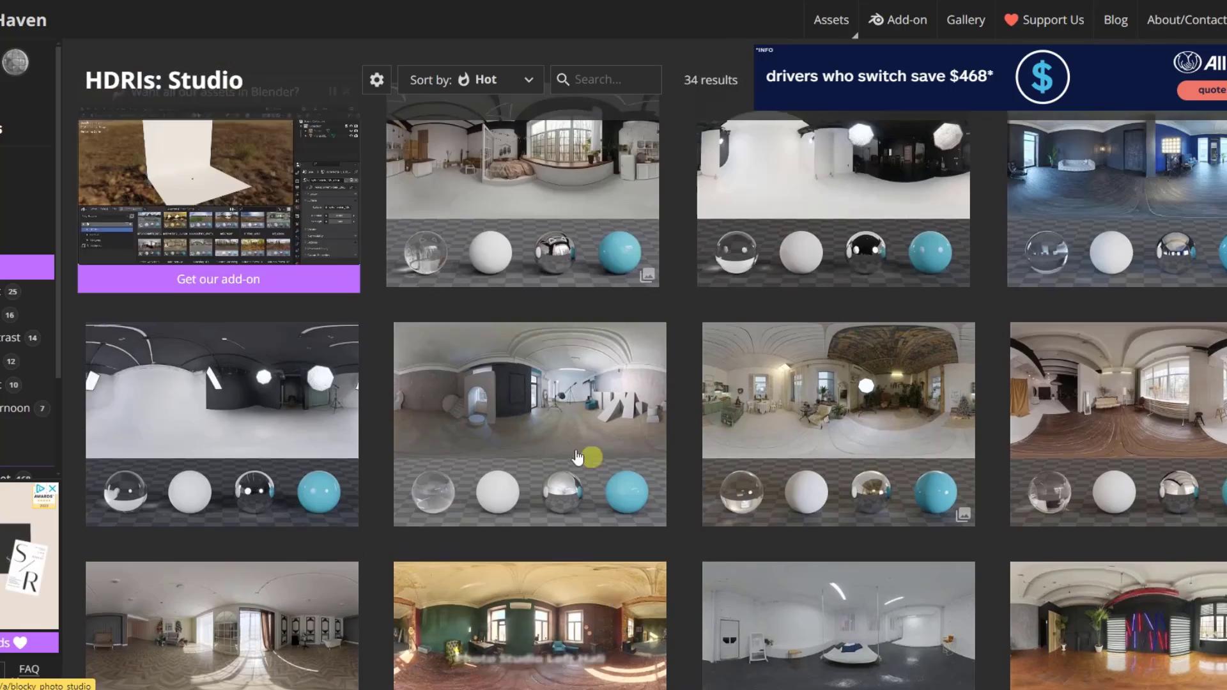
{"action": "key", "text": "alt+Left"}
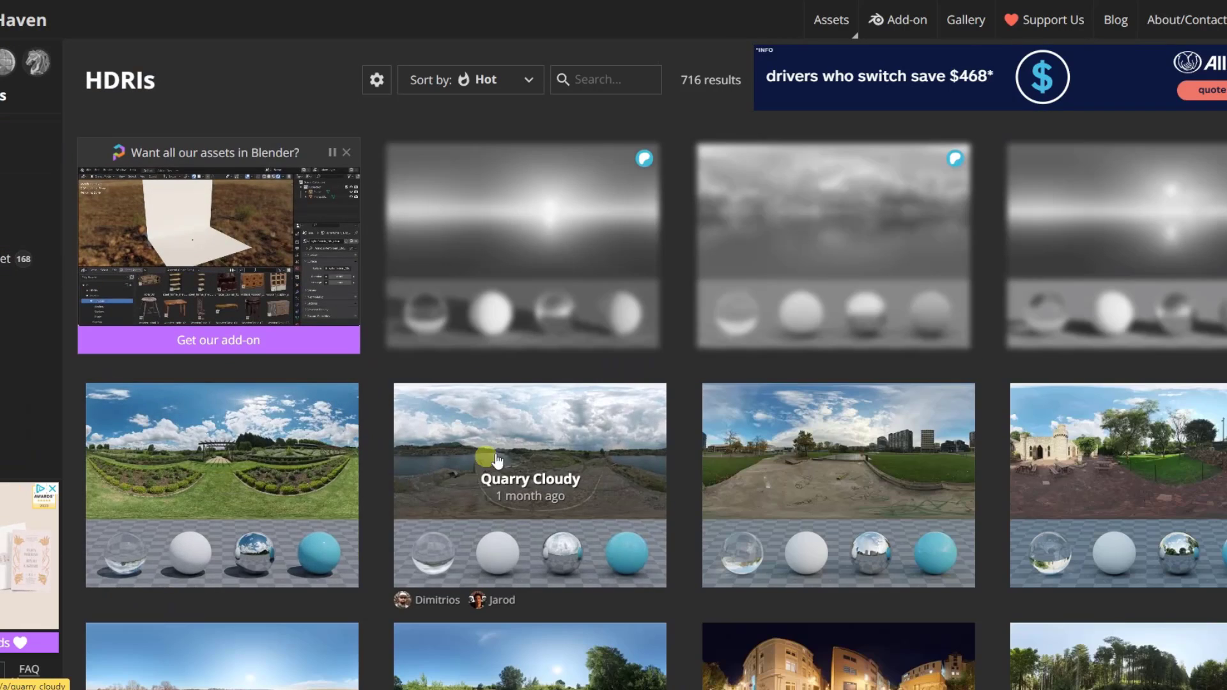
Open the Meadow 2 HDRI, view its sphere lighting preview and return to the HDRI list
{"action": "scroll", "coordinate": [505, 460], "scroll_direction": "down", "scroll_amount": 5}
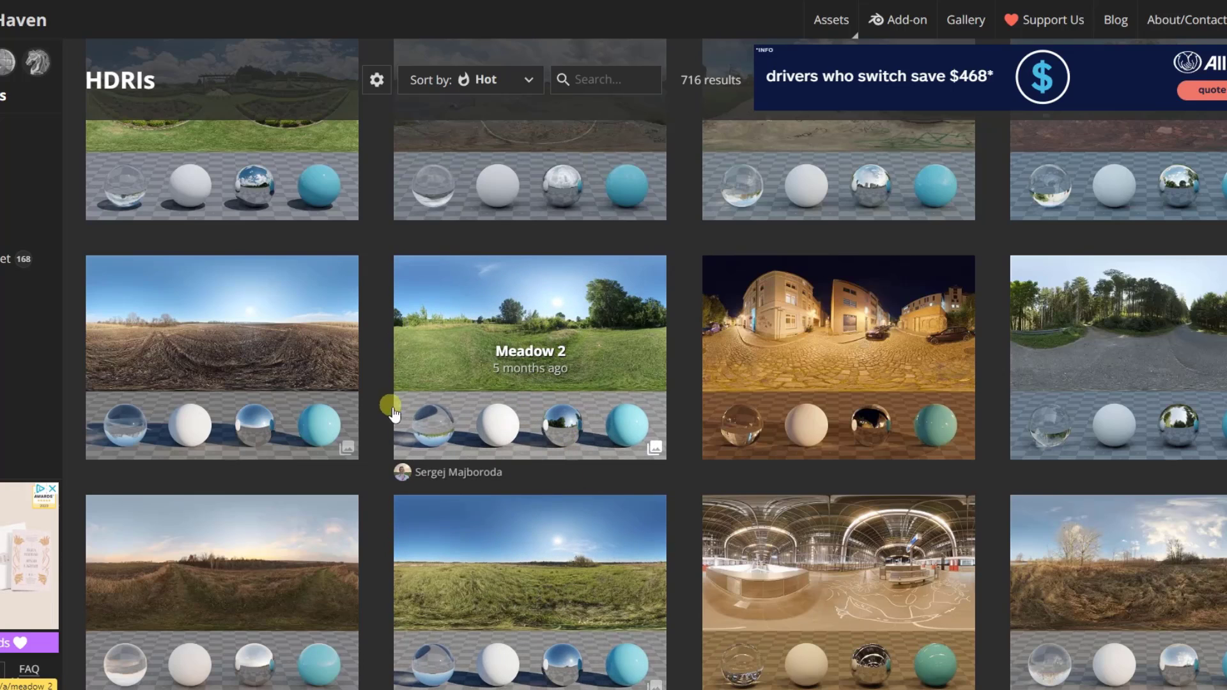
{"action": "left_click", "coordinate": [577, 379]}
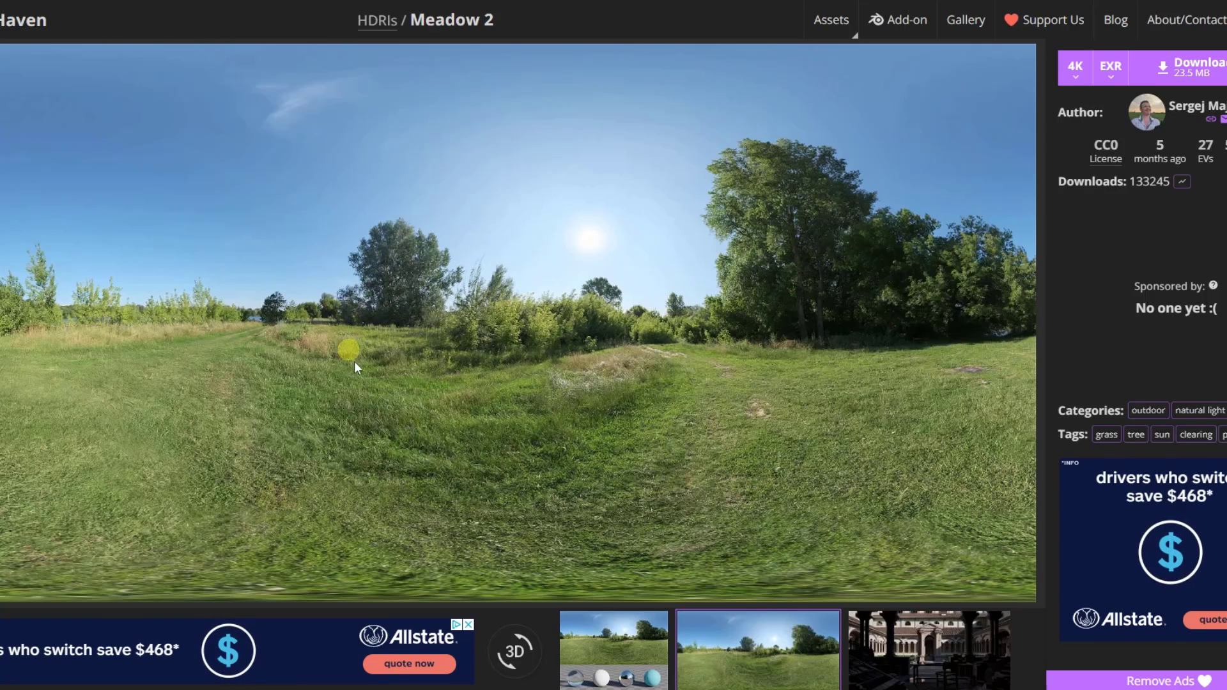
{"action": "left_click", "coordinate": [633, 652]}
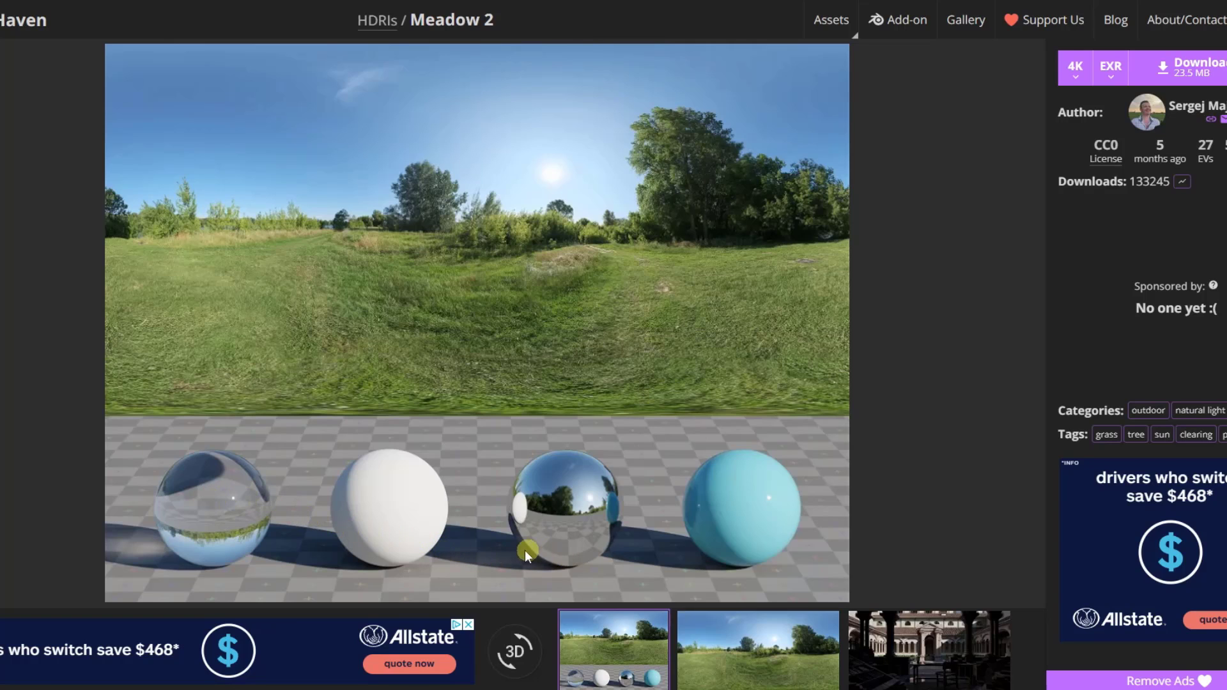
{"action": "left_click", "coordinate": [367, 24]}
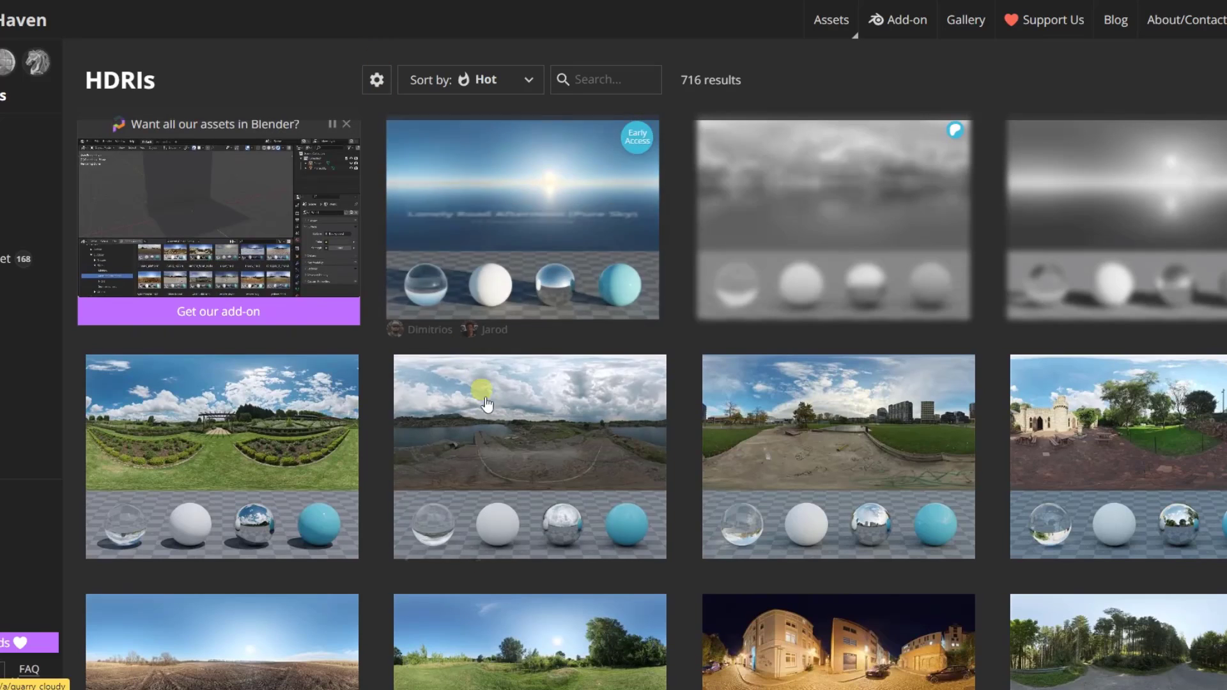
Open the Quarry Cloudy HDRI, view its sphere lighting preview and return to the HDRI list
{"action": "scroll", "coordinate": [444, 621], "scroll_direction": "down", "scroll_amount": 3}
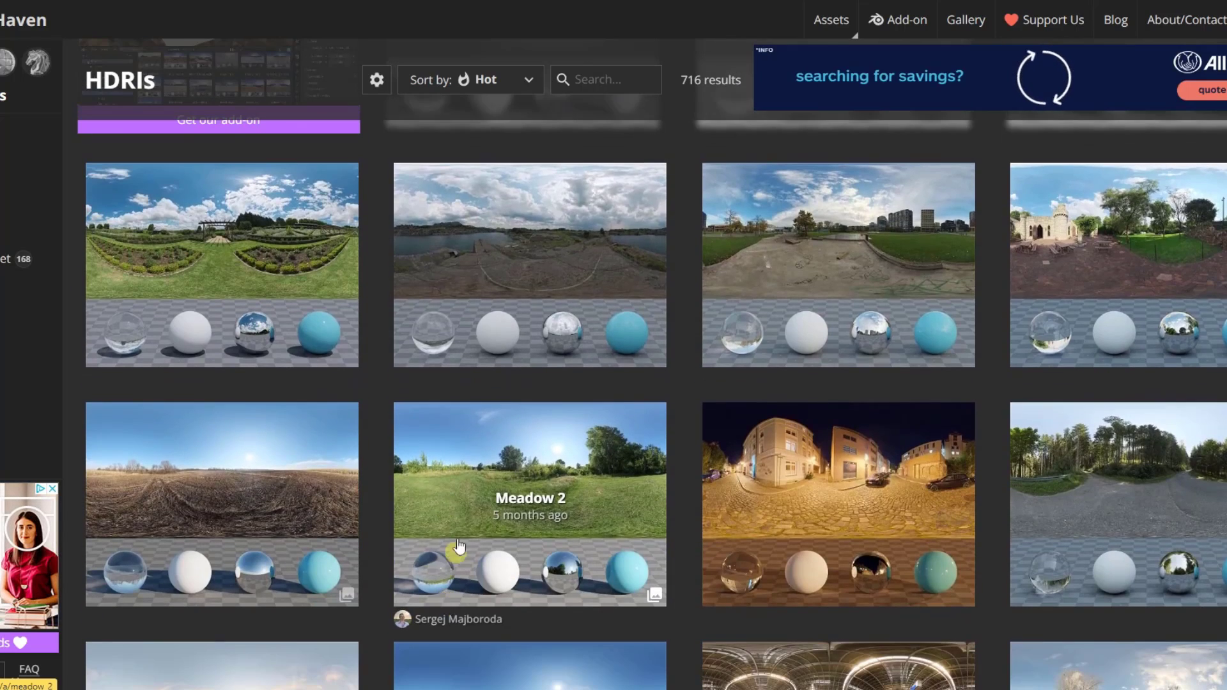
{"action": "left_click", "coordinate": [539, 245]}
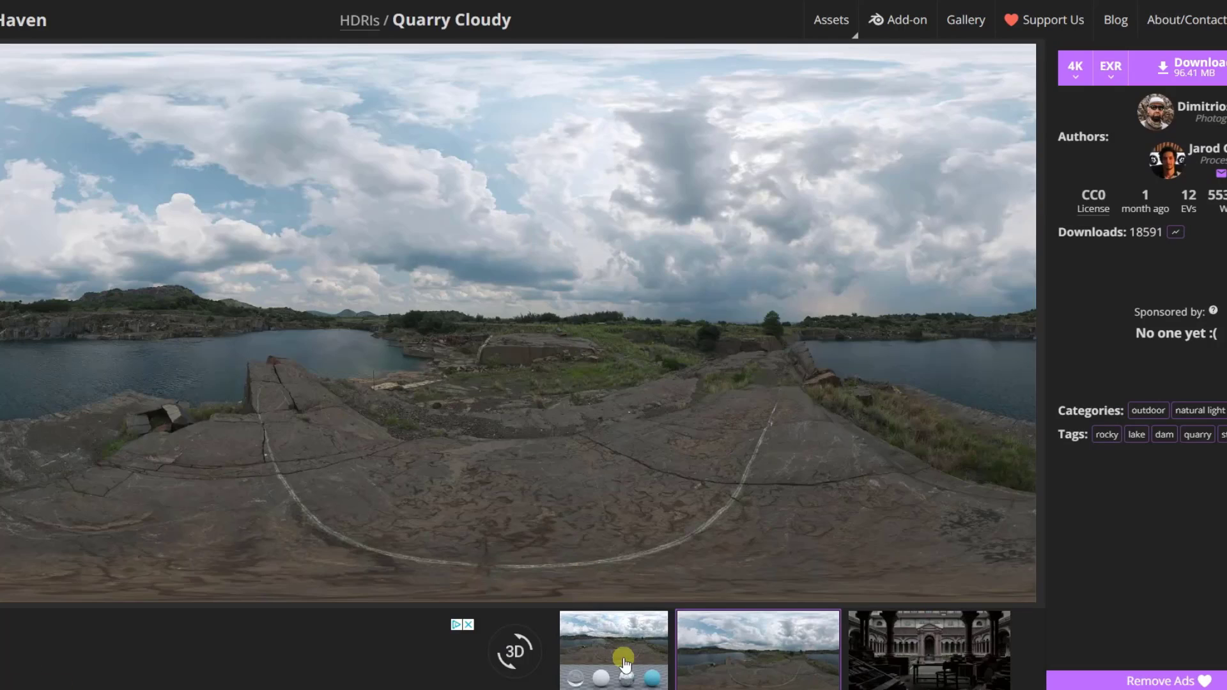
{"action": "left_click", "coordinate": [613, 643]}
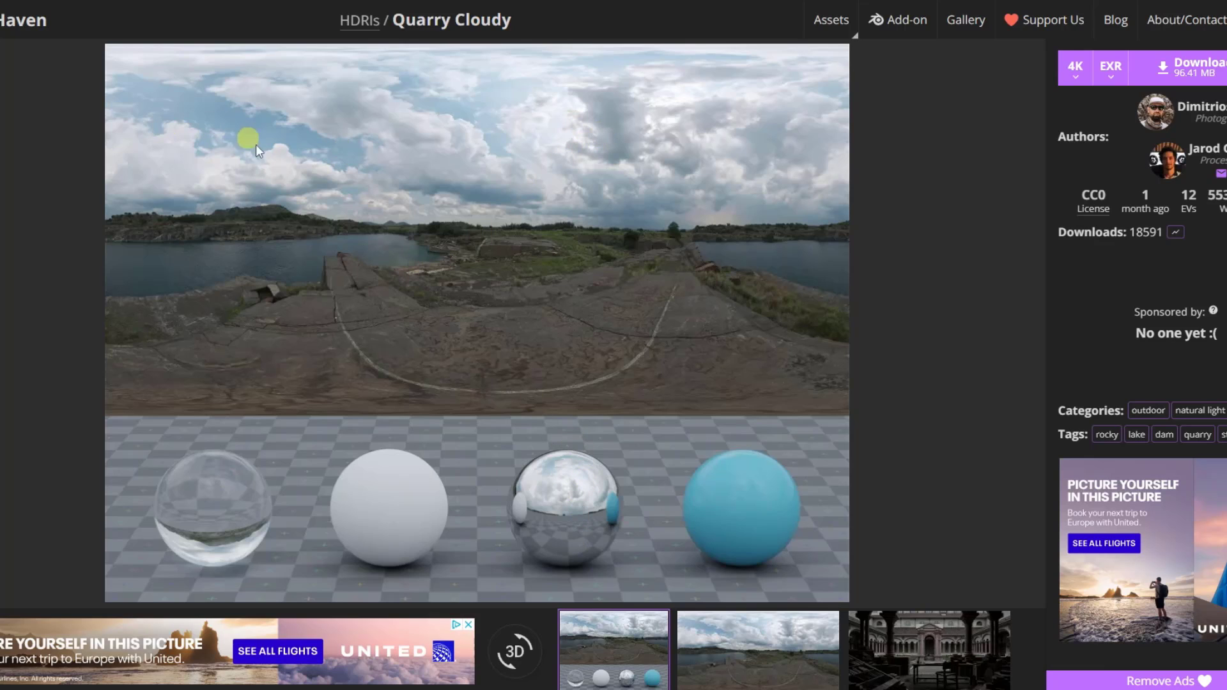
{"action": "key", "text": "alt+Left"}
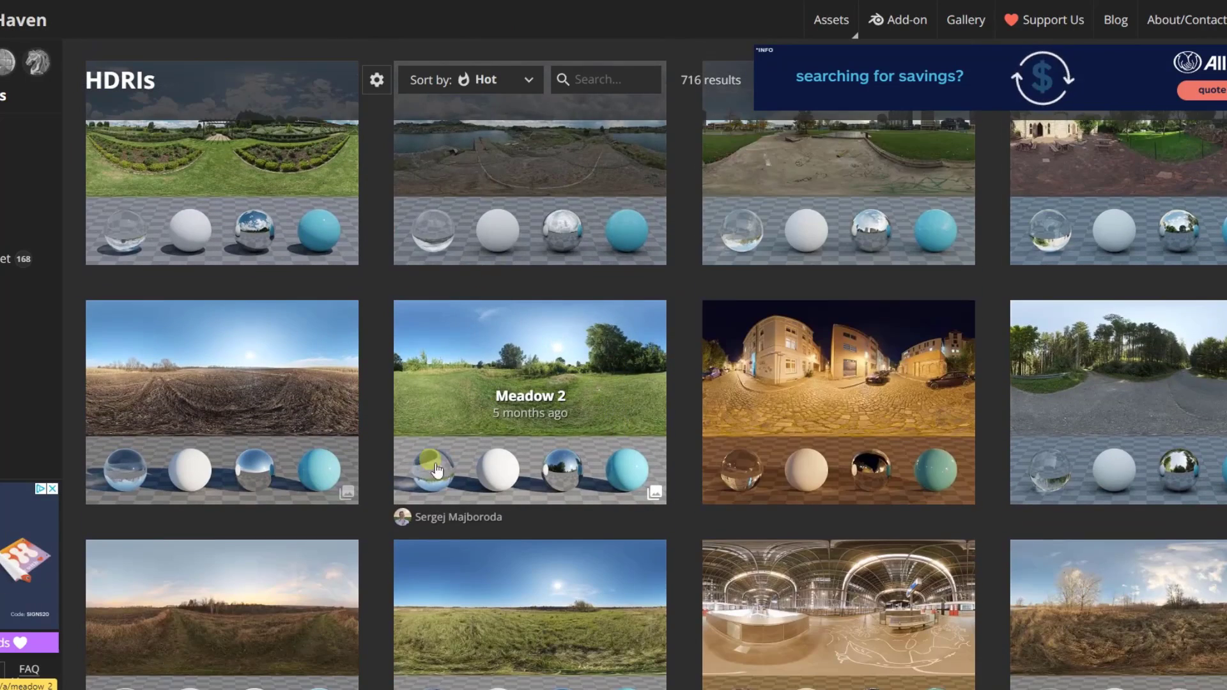
Look through the HDRI list for an outdoor environment with clear sunlight
{"action": "scroll", "coordinate": [447, 447], "scroll_direction": "down", "scroll_amount": 2}
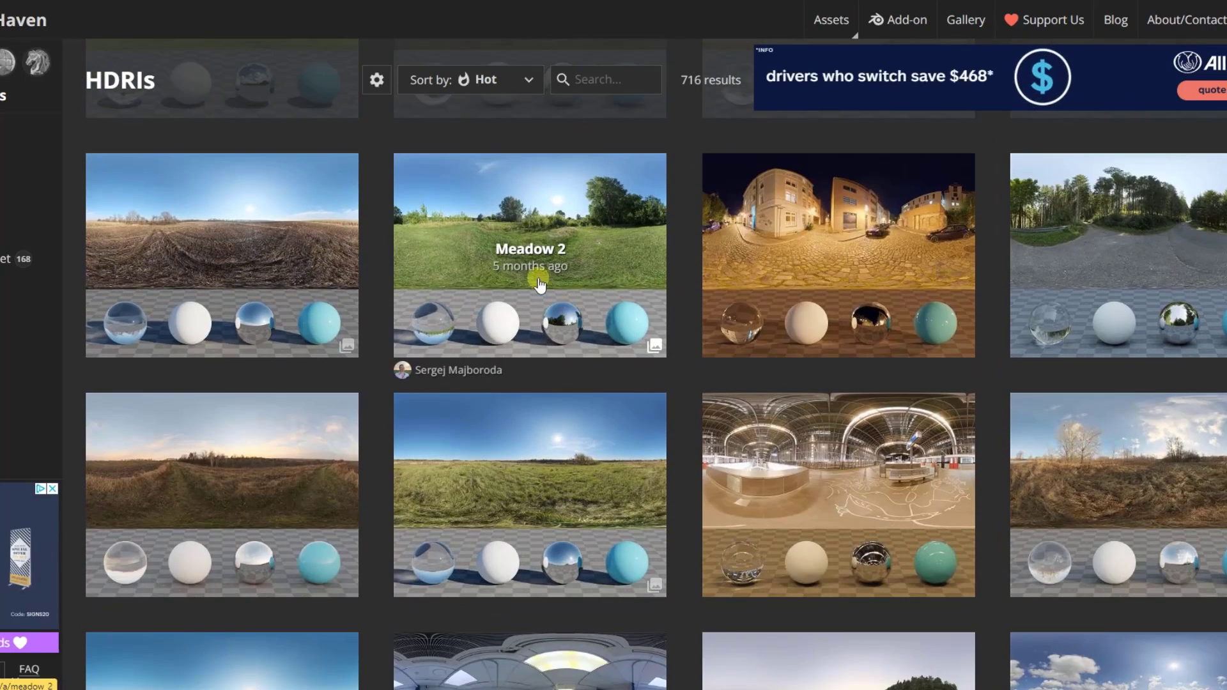
{"action": "scroll", "coordinate": [539, 284], "scroll_direction": "down", "scroll_amount": 4}
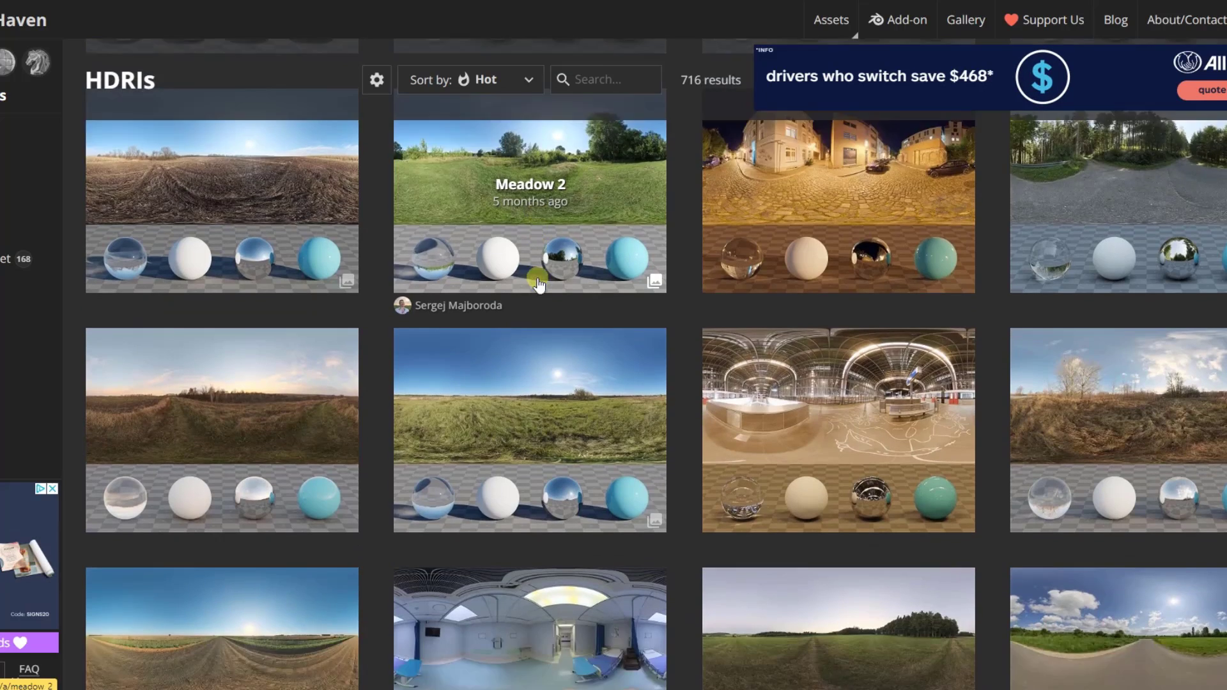
{"action": "scroll", "coordinate": [539, 291], "scroll_direction": "down", "scroll_amount": 2}
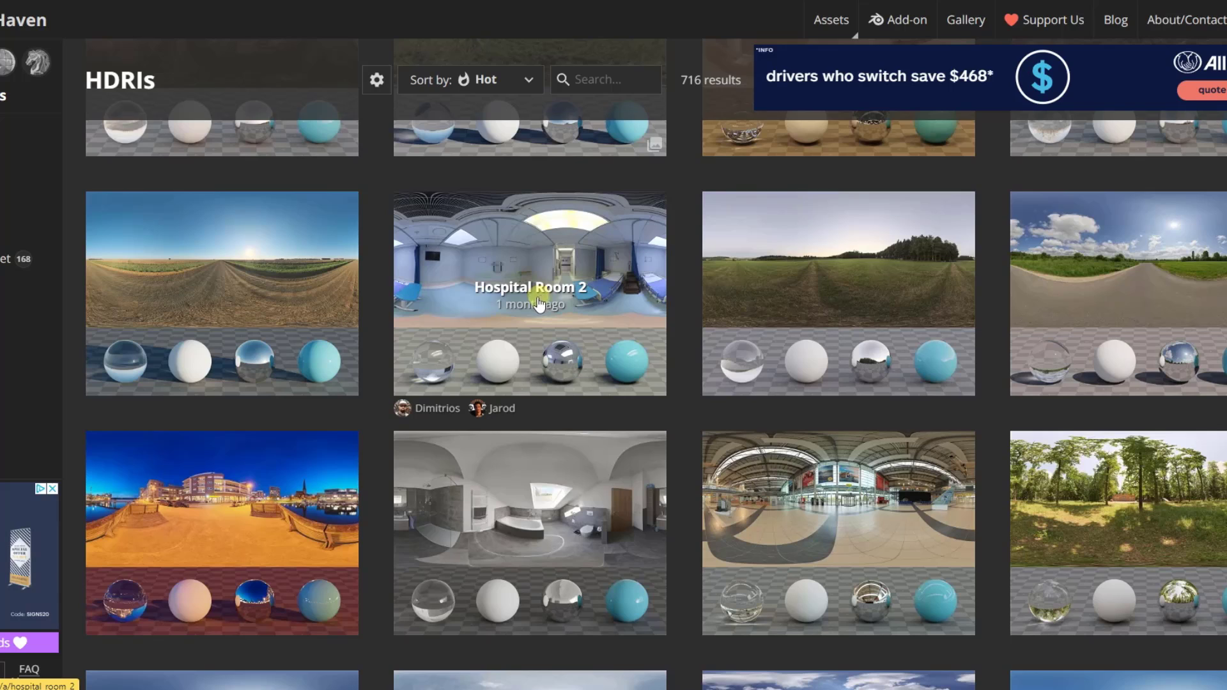
{"action": "scroll", "coordinate": [540, 307], "scroll_direction": "up", "scroll_amount": 4}
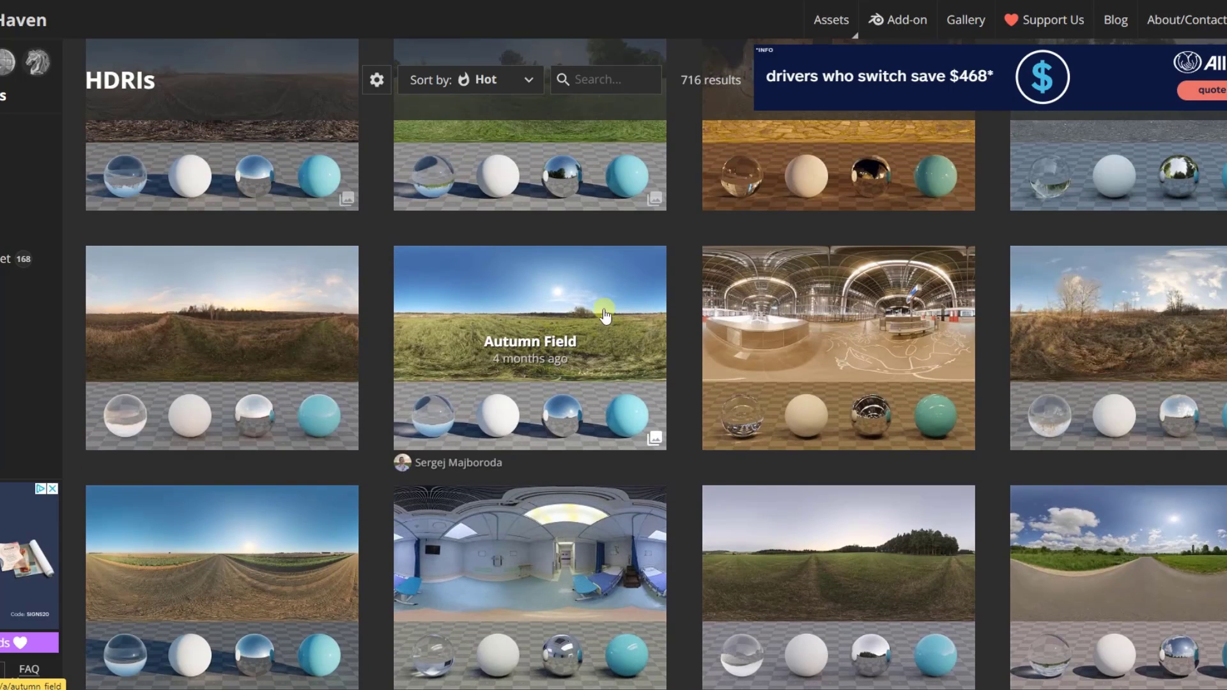
{"action": "scroll", "coordinate": [604, 320], "scroll_direction": "up", "scroll_amount": 5}
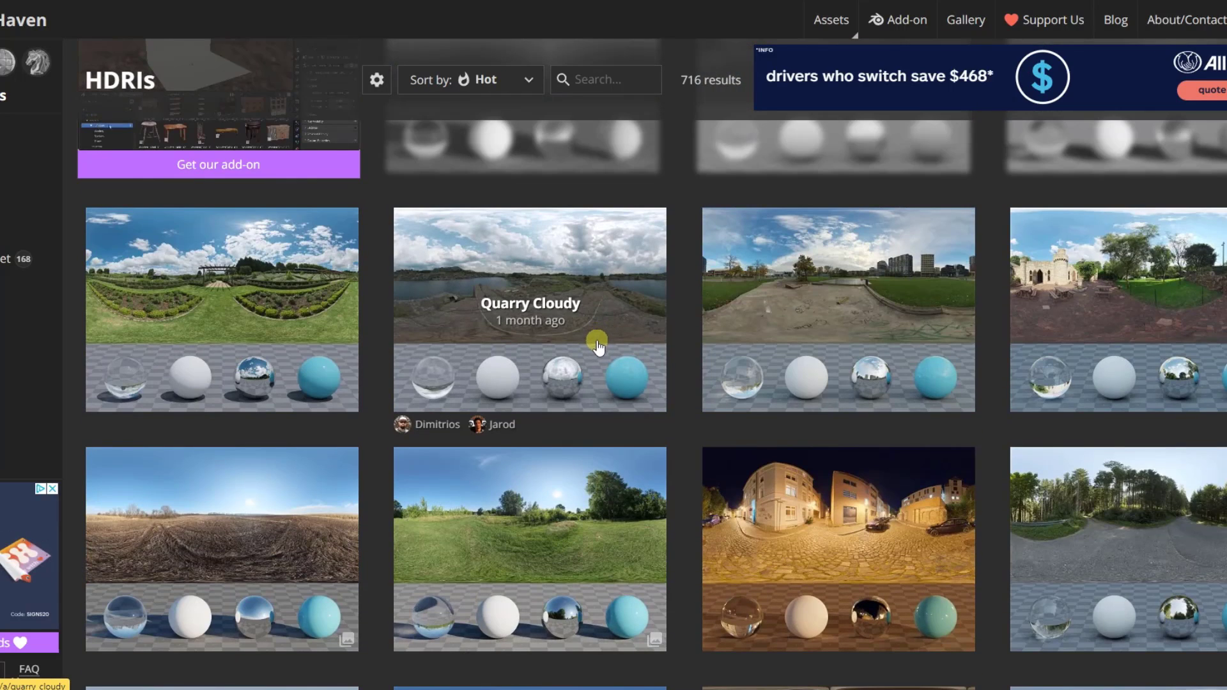
{"action": "scroll", "coordinate": [598, 345], "scroll_direction": "down", "scroll_amount": 3}
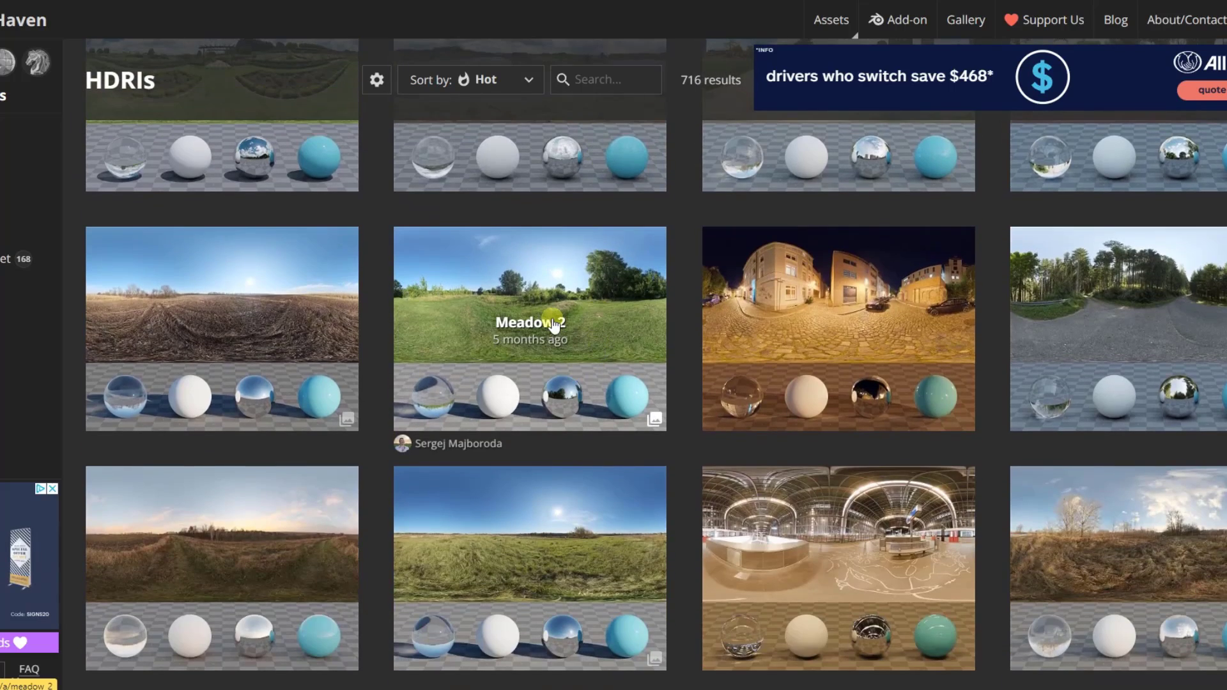
{"action": "scroll", "coordinate": [553, 326], "scroll_direction": "down", "scroll_amount": 4}
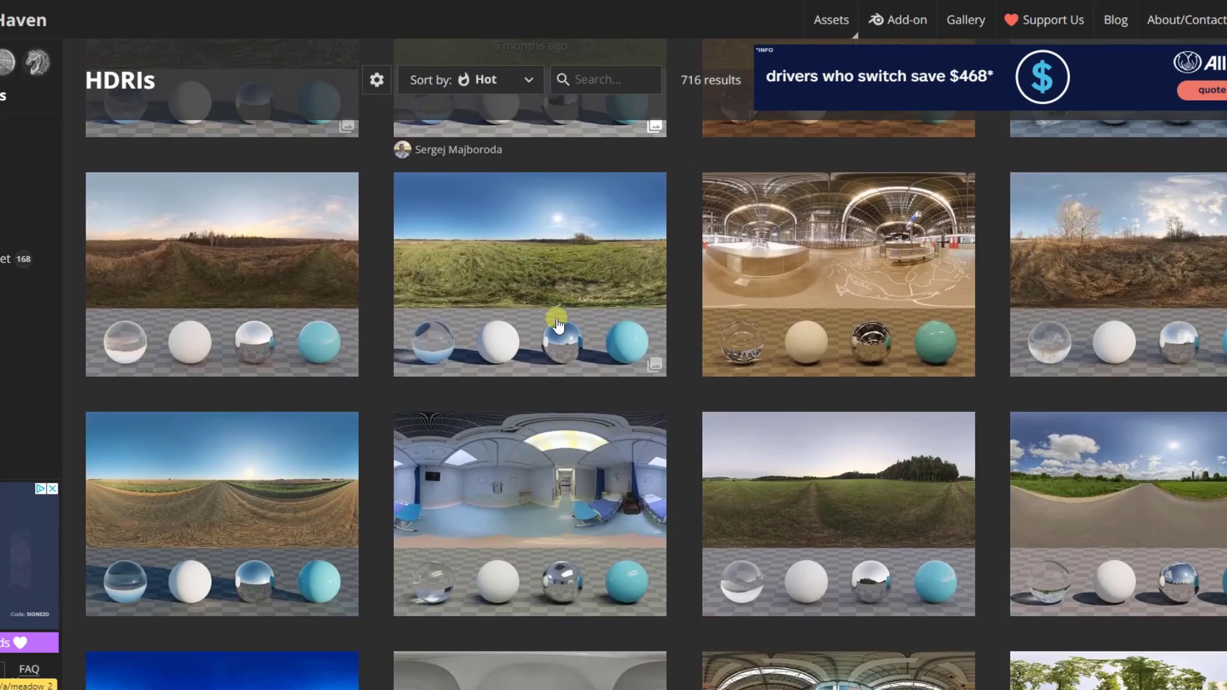
Open the Autumn Field HDRI and set its download resolution to 1K
{"action": "left_click", "coordinate": [602, 278]}
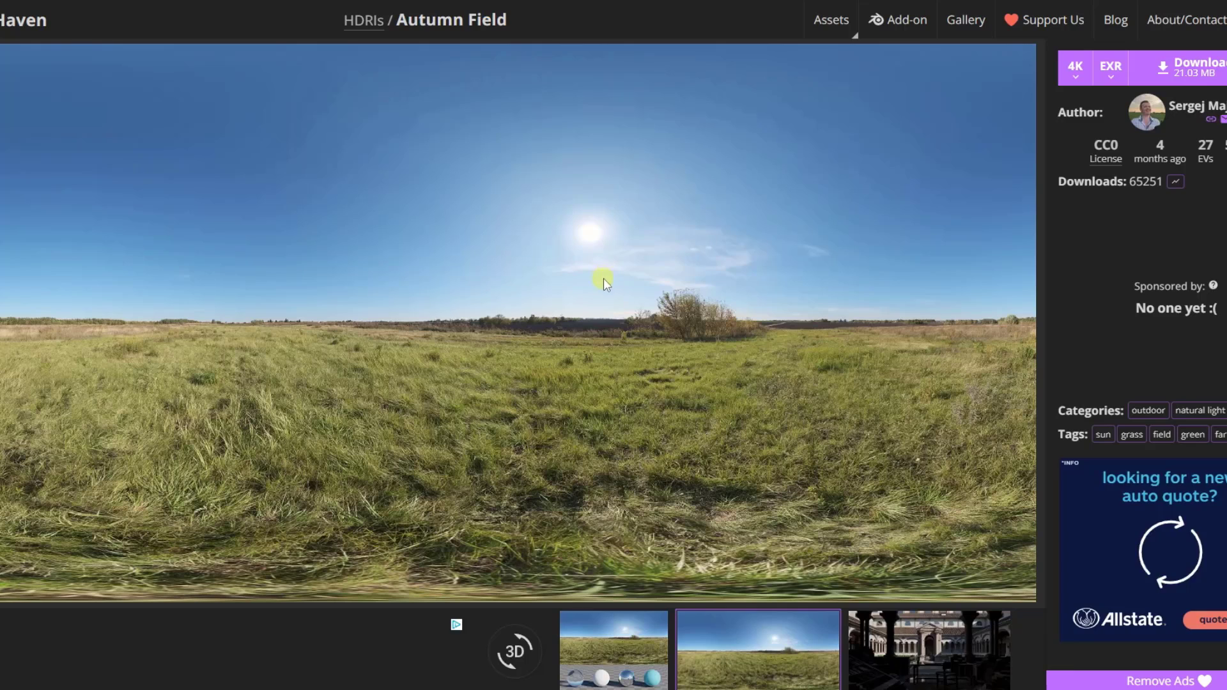
{"action": "left_click", "coordinate": [1077, 74]}
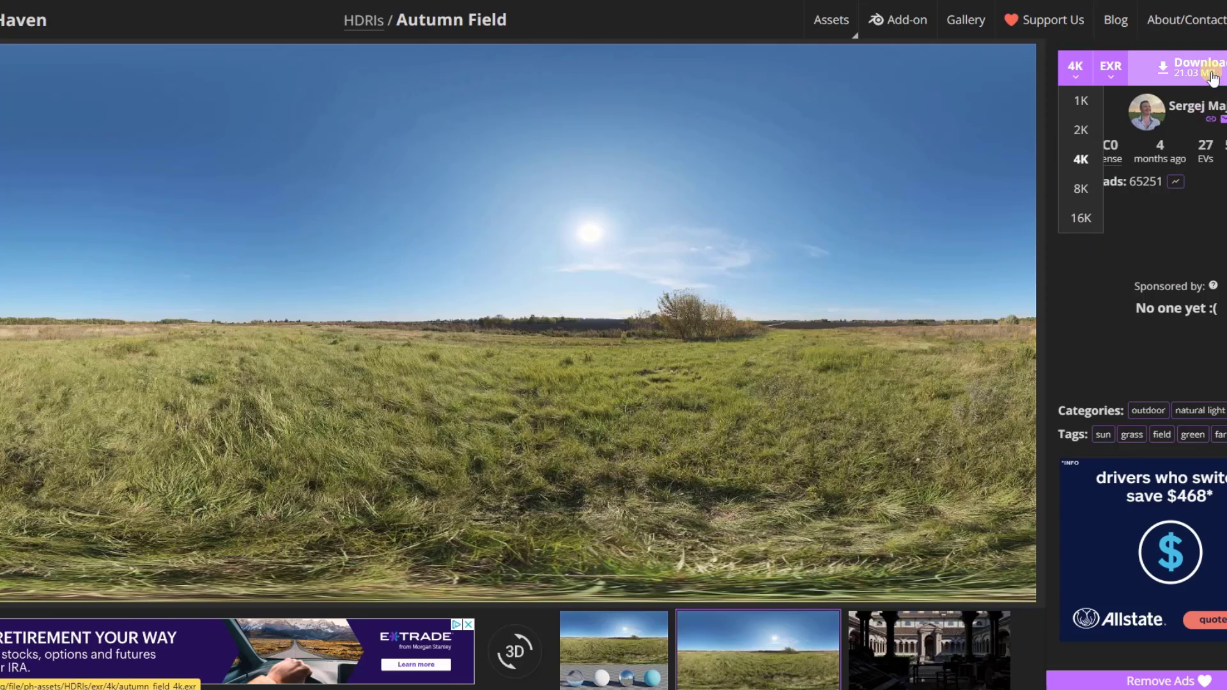
{"action": "left_click", "coordinate": [1081, 102]}
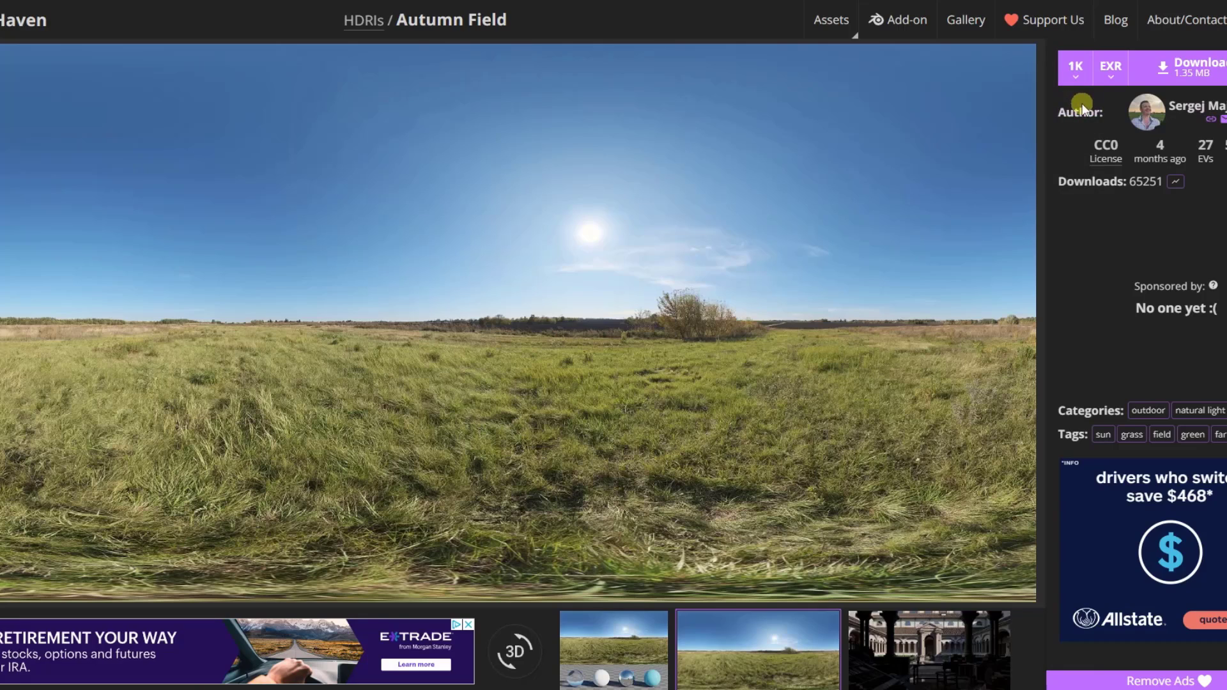
Switch to Fusion, inspect the Attach Custom Environment dialog and close it without attaching a file
{"action": "left_click", "coordinate": [1193, 77]}
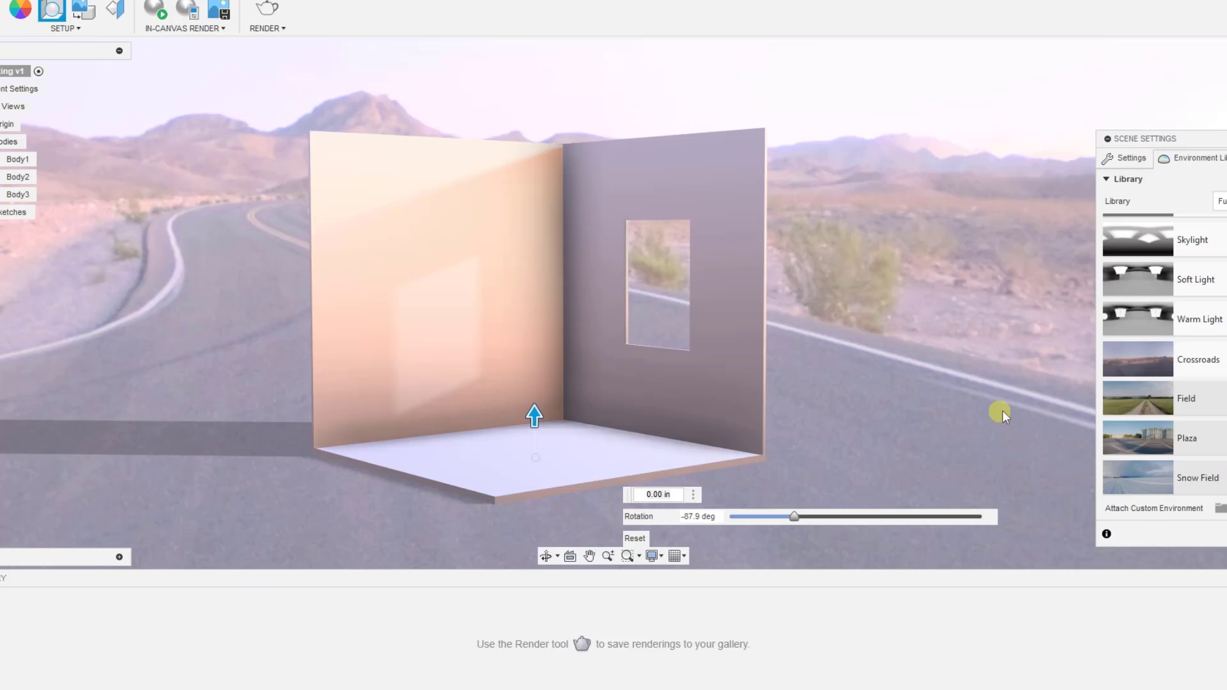
{"action": "left_click", "coordinate": [1218, 511]}
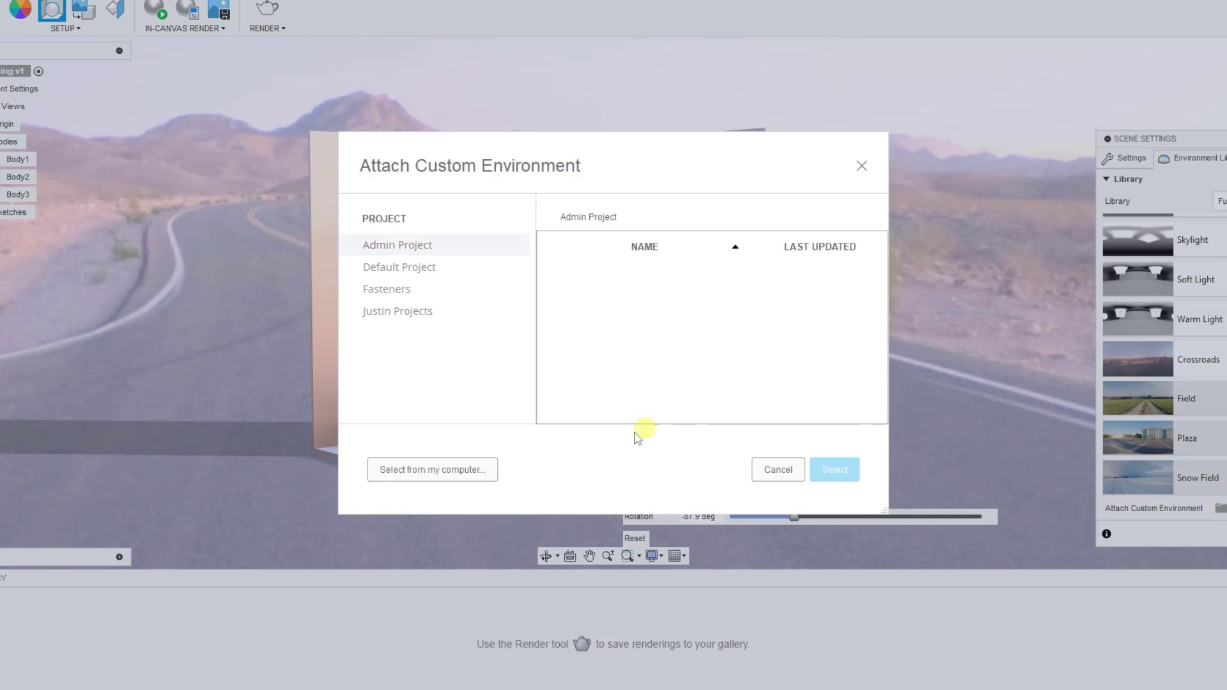
{"action": "left_click", "coordinate": [778, 470]}
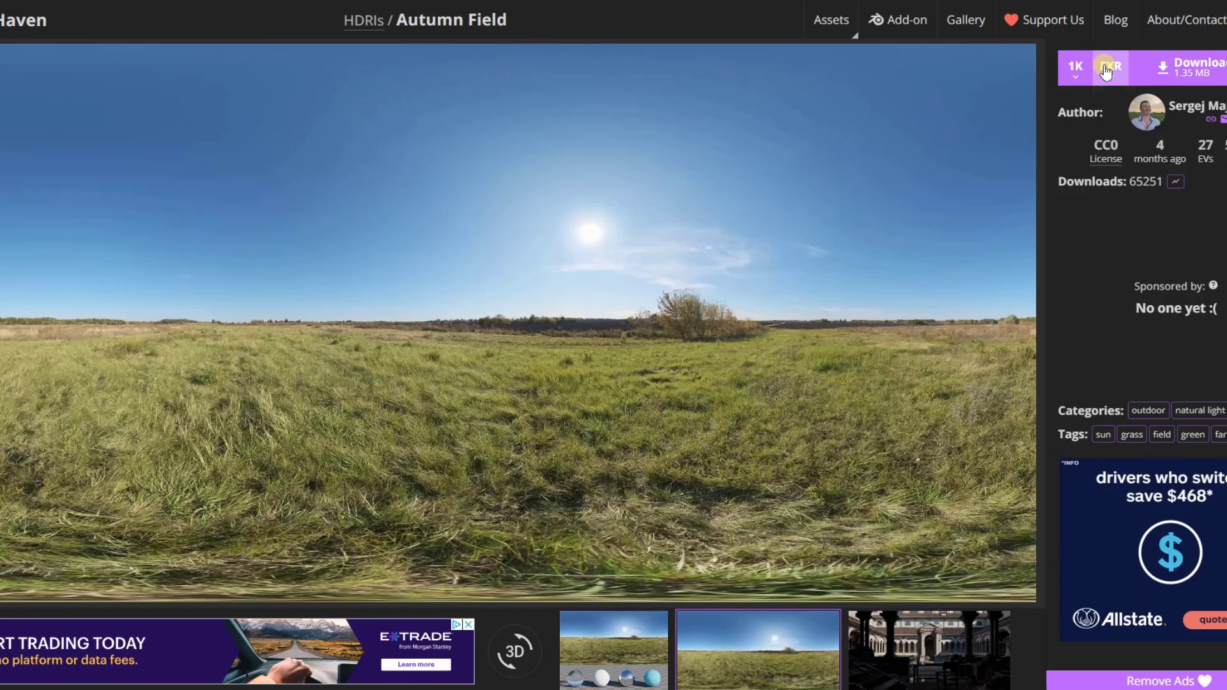
Switch back to Poly Haven and set the Autumn Field download to HDR format at 16K resolution
{"action": "left_click", "coordinate": [1108, 69]}
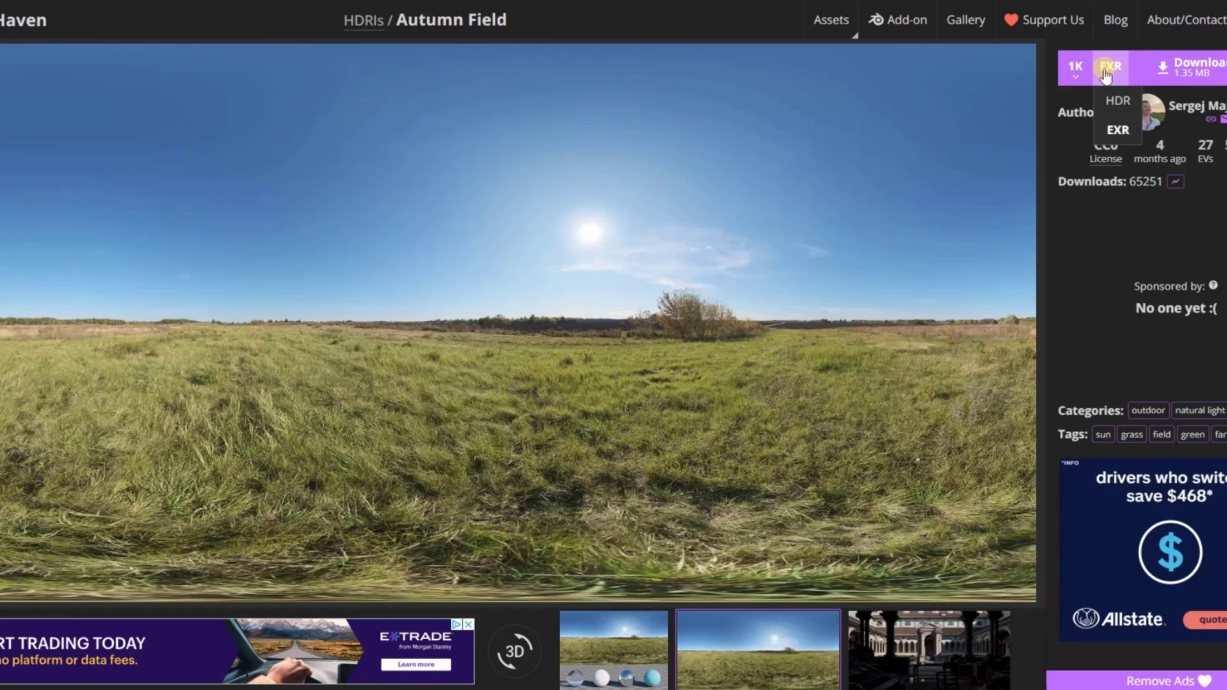
{"action": "left_click", "coordinate": [1119, 104]}
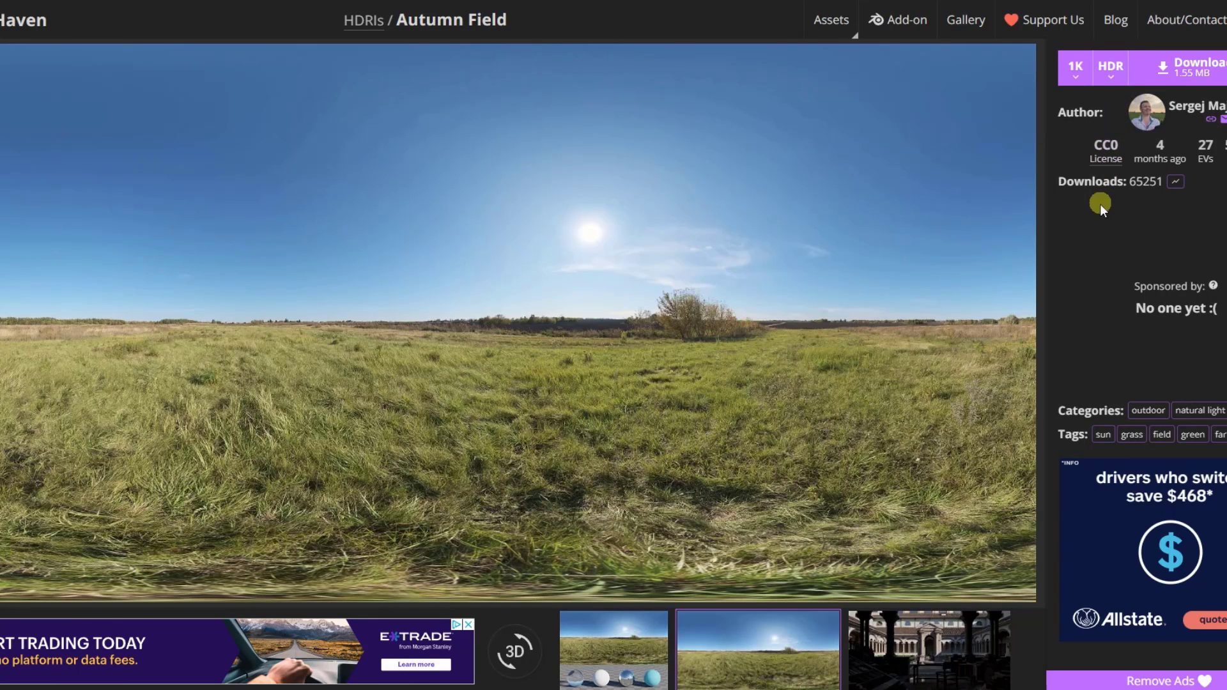
{"action": "left_click", "coordinate": [1077, 69]}
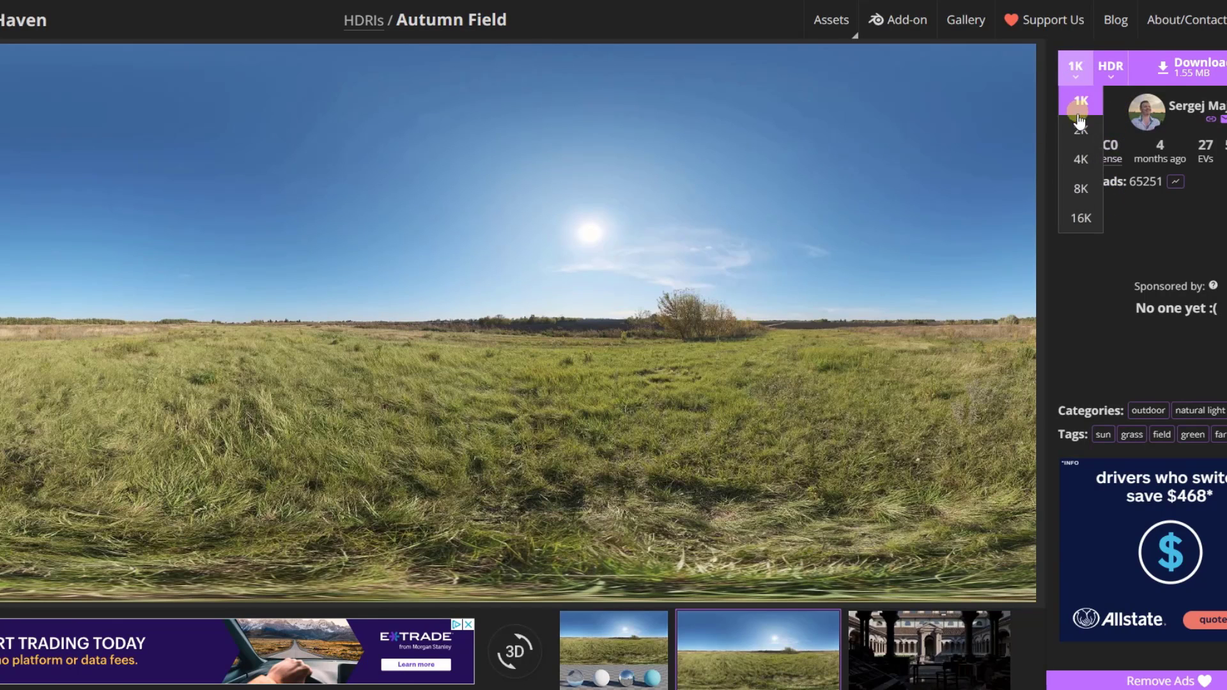
{"action": "left_click", "coordinate": [1087, 225]}
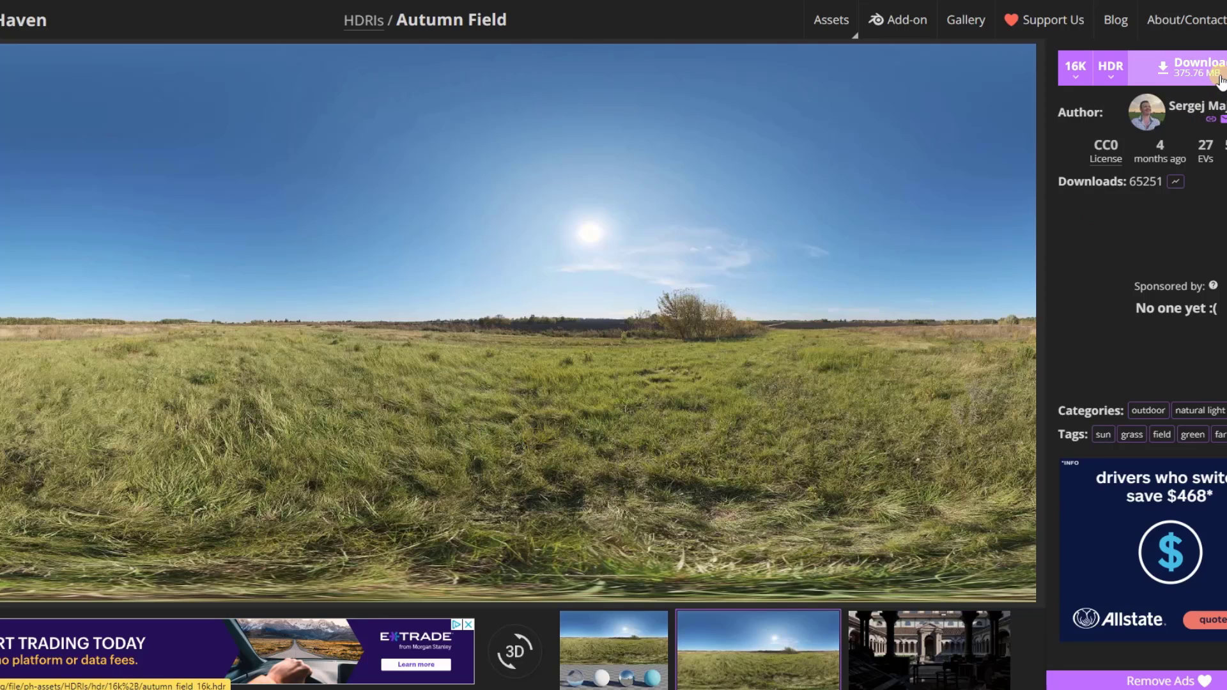
Set the Autumn Field resolution to 1K and download the HDR file
{"action": "left_click", "coordinate": [1082, 71]}
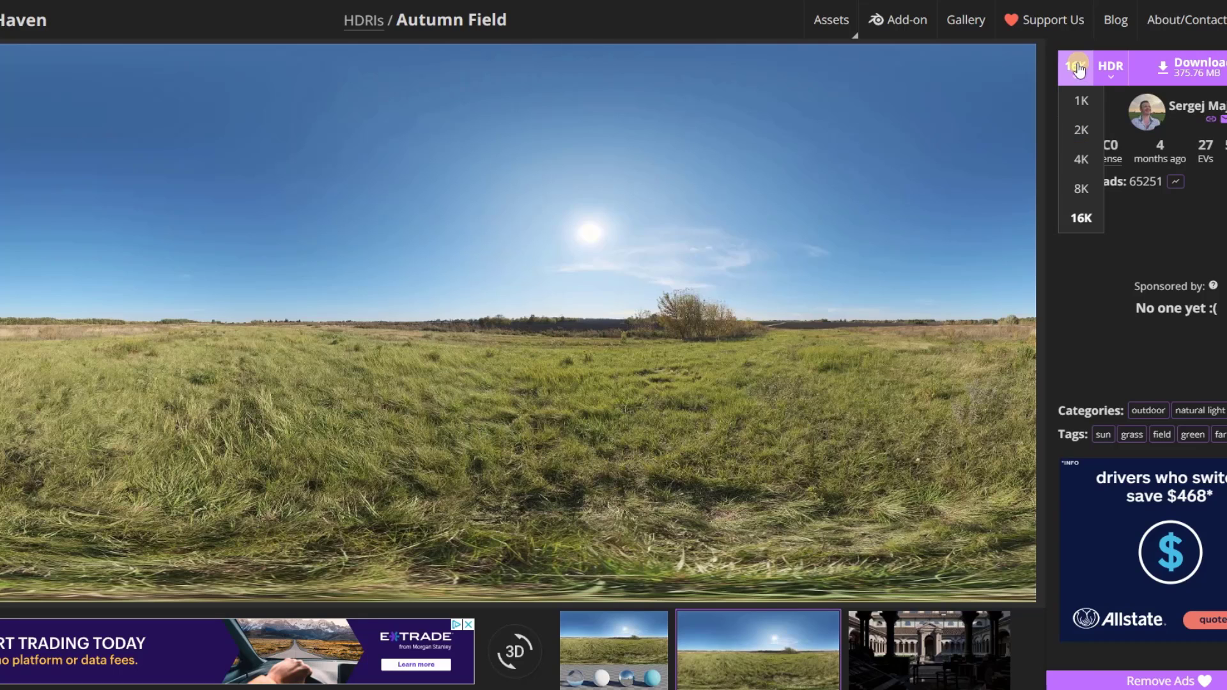
{"action": "left_click", "coordinate": [1083, 102]}
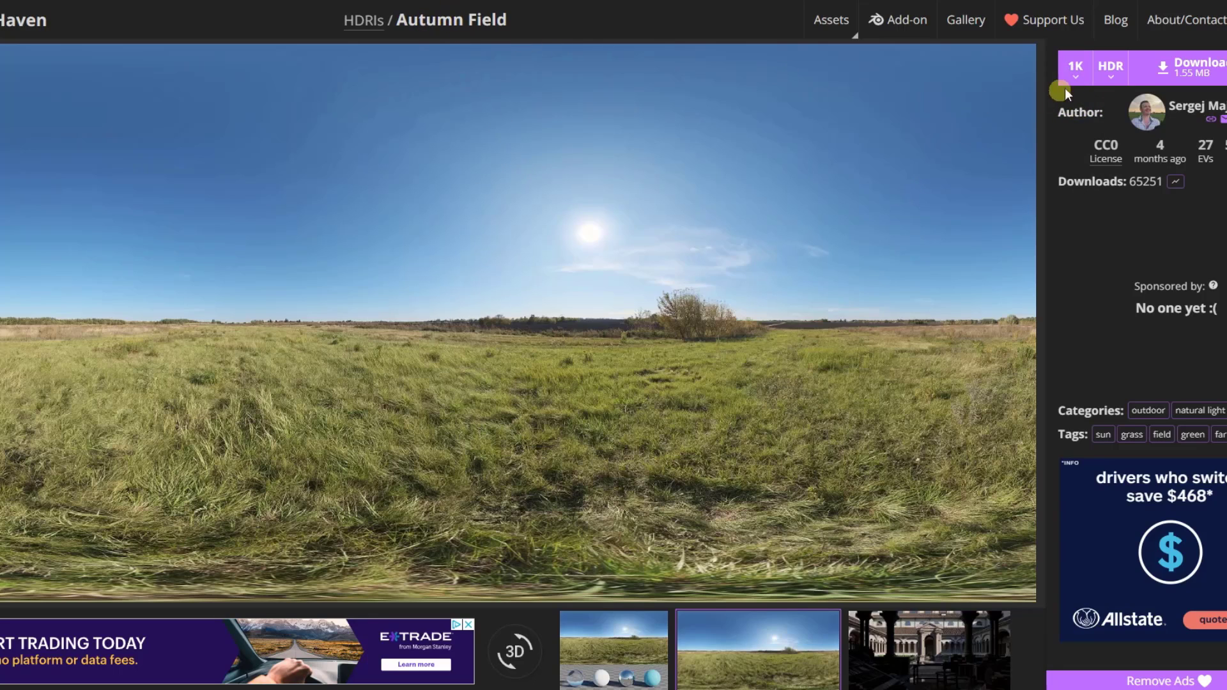
{"action": "left_click", "coordinate": [1191, 72]}
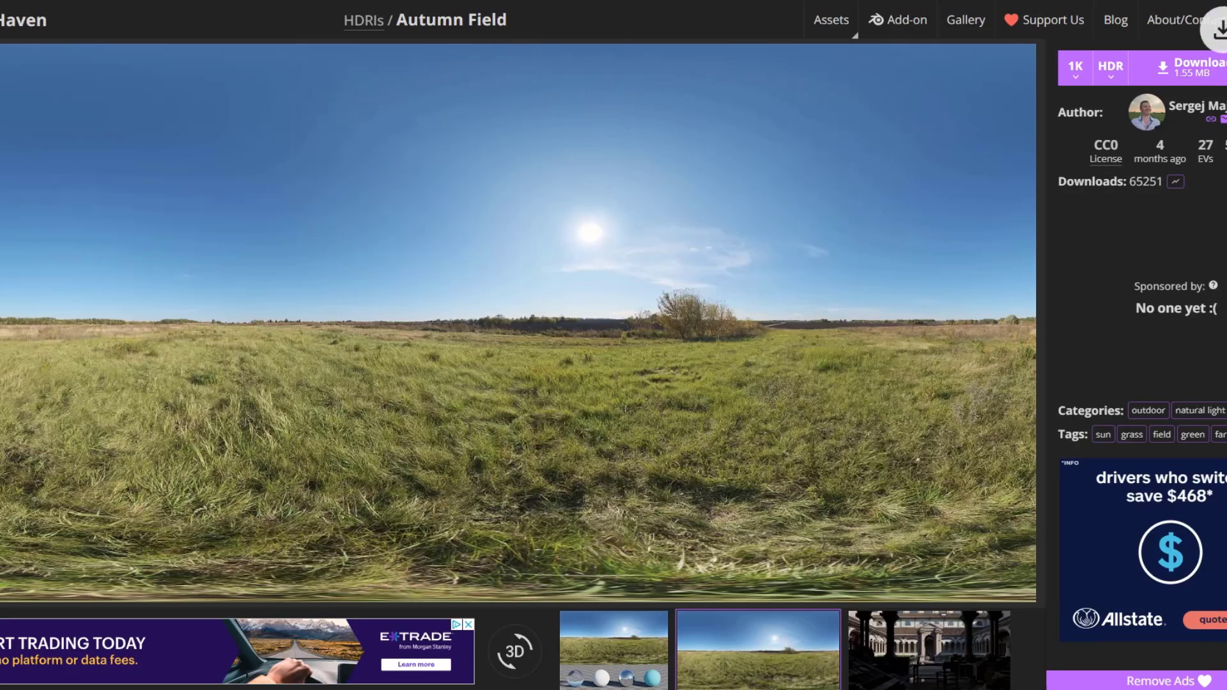
Set the Autumn Field resolution to 4K and download the HDR file
{"action": "left_click", "coordinate": [1075, 67]}
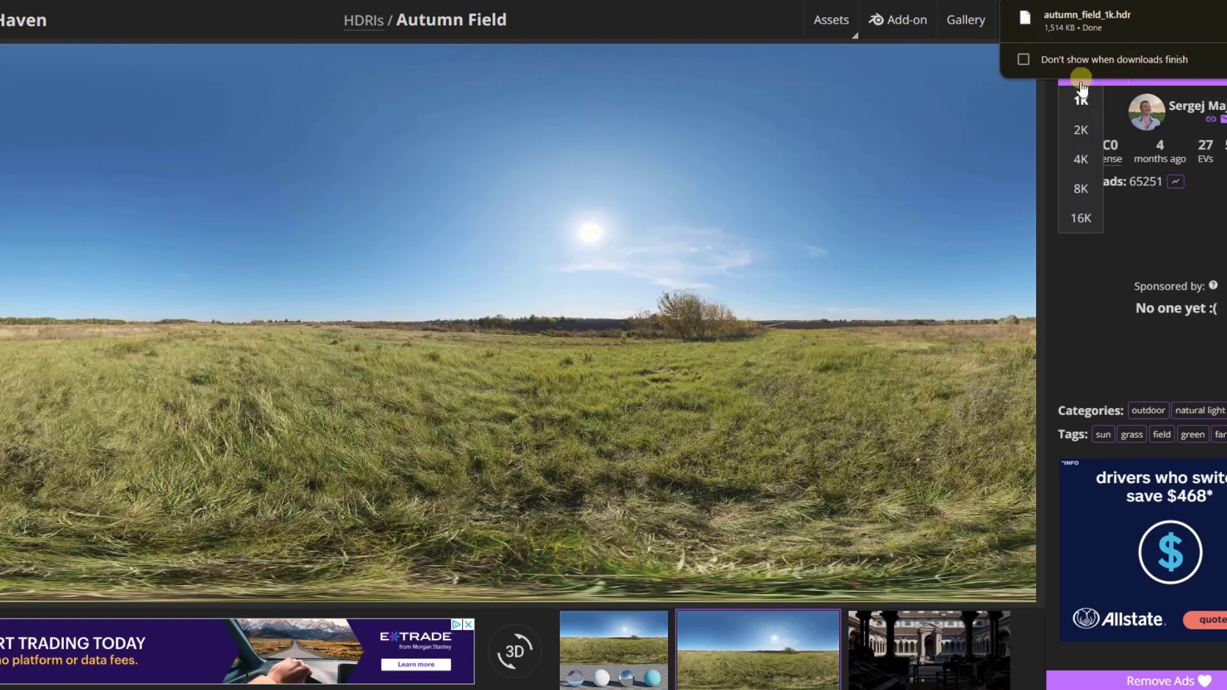
{"action": "left_click", "coordinate": [1074, 159]}
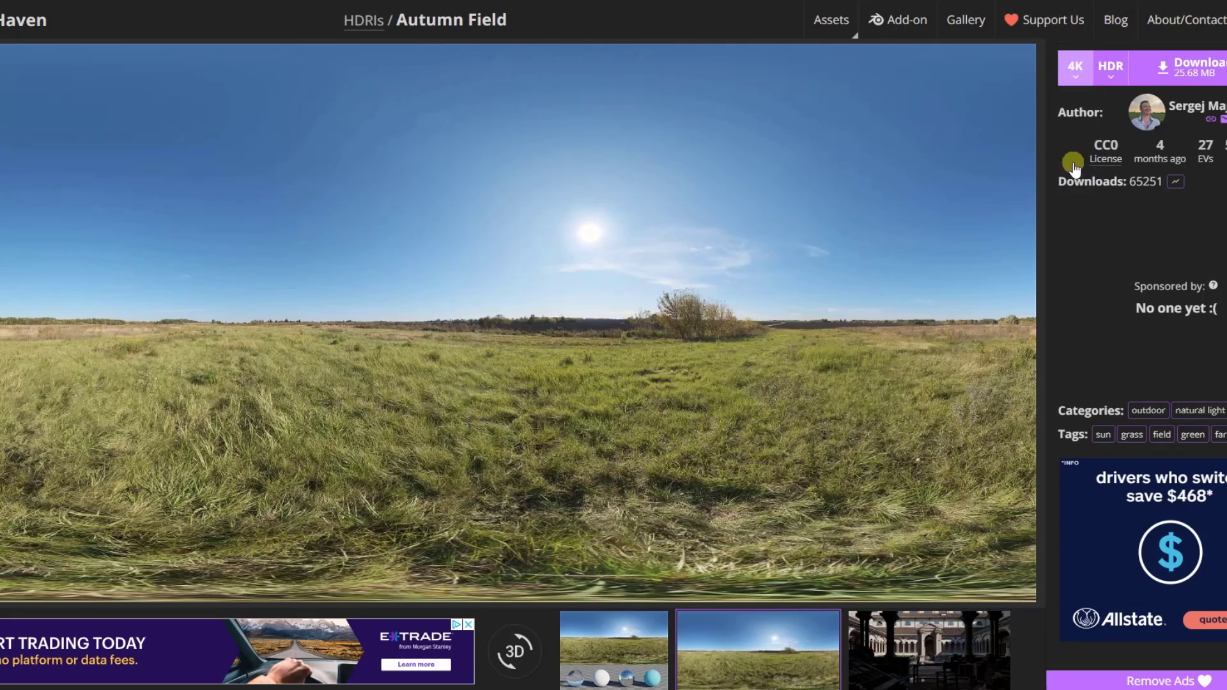
{"action": "left_click", "coordinate": [1196, 67]}
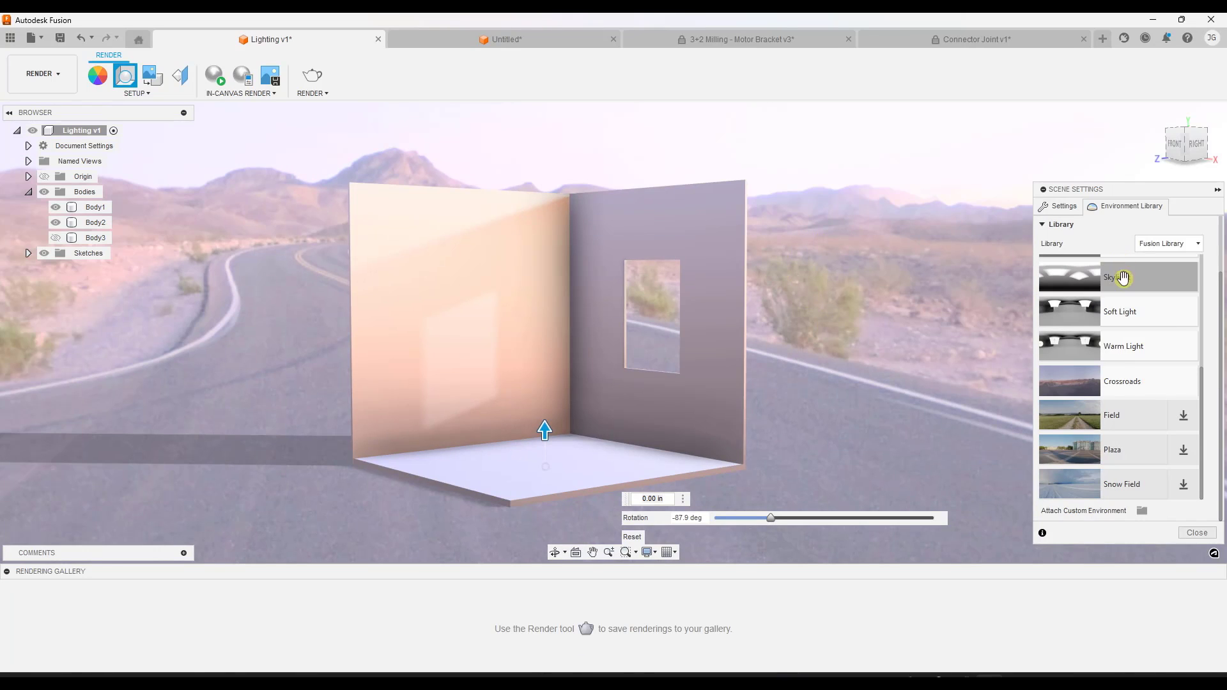
Switch to Fusion and attach autumn_field_1k.hdr from the computer's Downloads folder as the Lighting scene's custom environment
{"action": "scroll", "coordinate": [1087, 281], "scroll_direction": "up", "scroll_amount": 5}
{"action": "left_click", "coordinate": [1048, 226]}
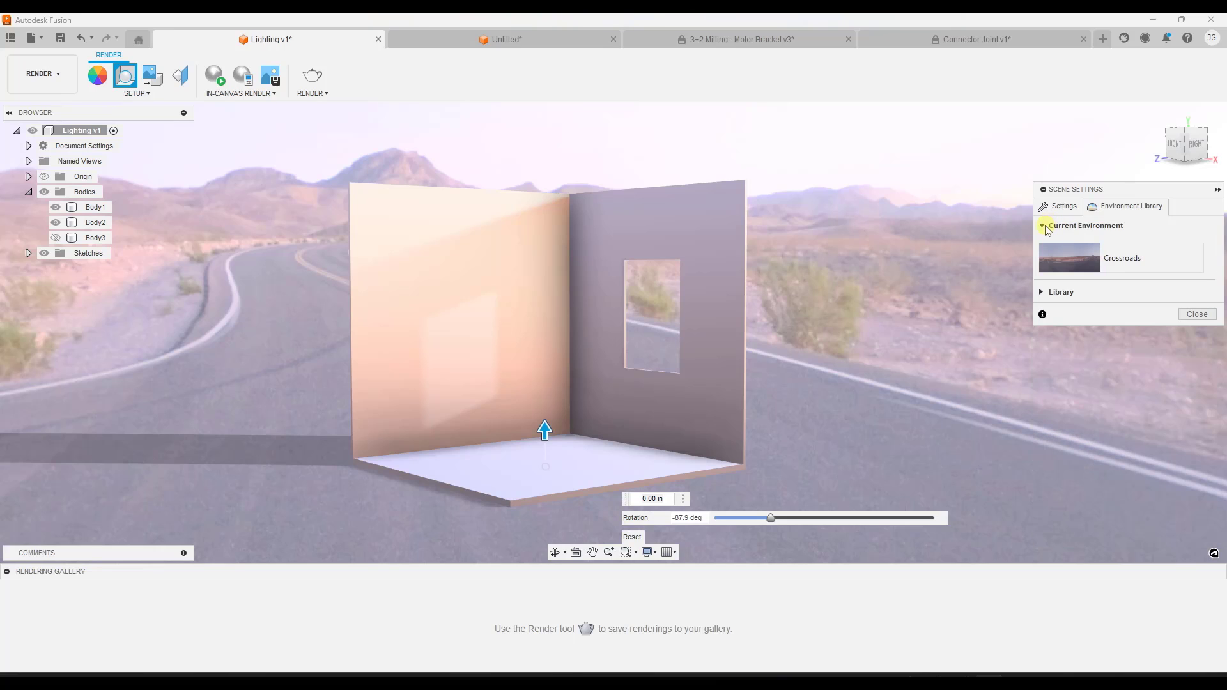
{"action": "left_click", "coordinate": [1049, 292]}
{"action": "scroll", "coordinate": [1052, 339], "scroll_direction": "down", "scroll_amount": 5}
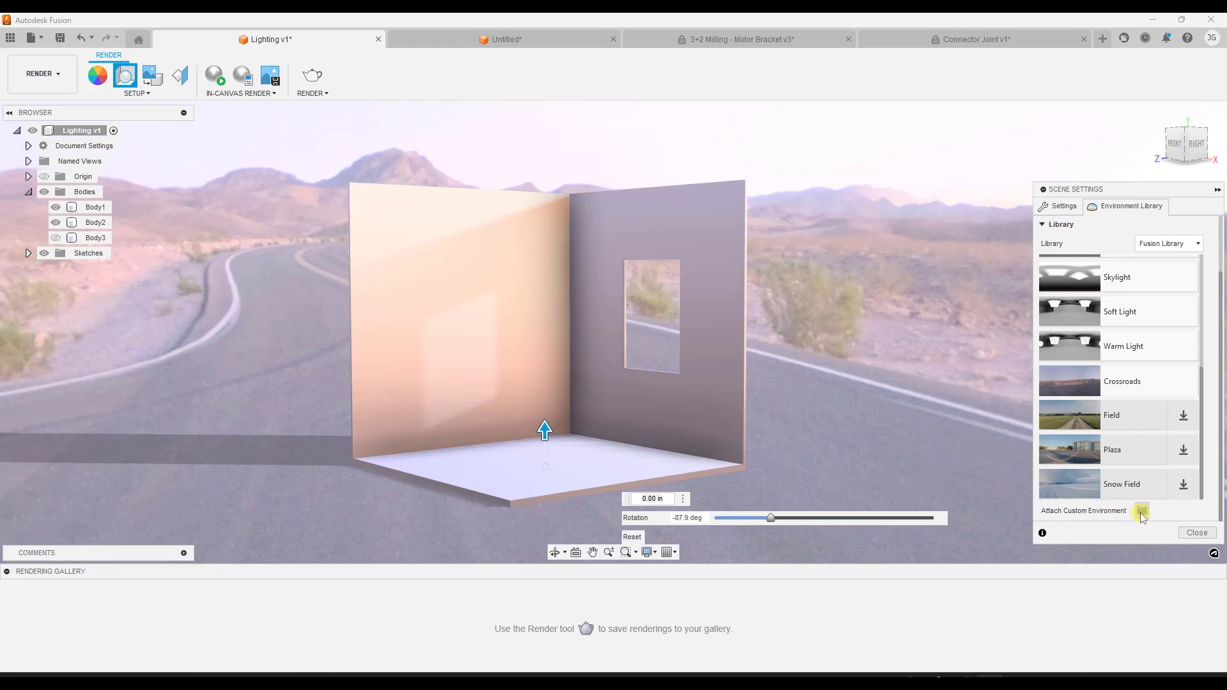
{"action": "left_click", "coordinate": [1141, 511]}
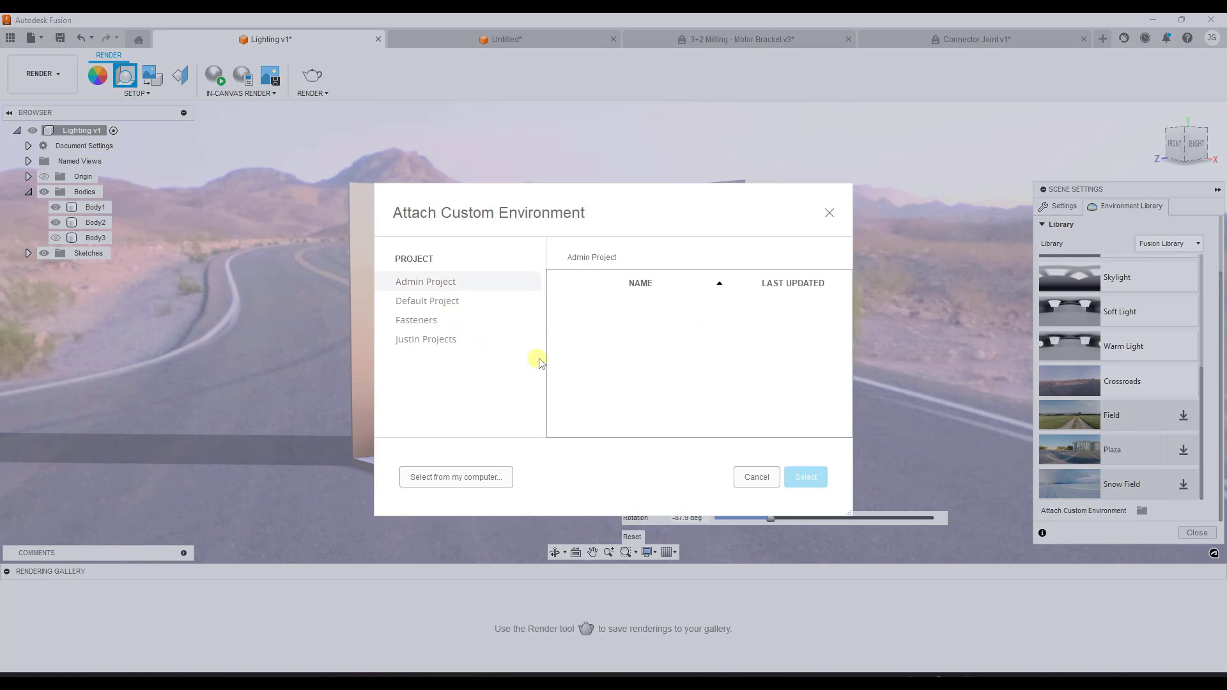
{"action": "left_click", "coordinate": [468, 484]}
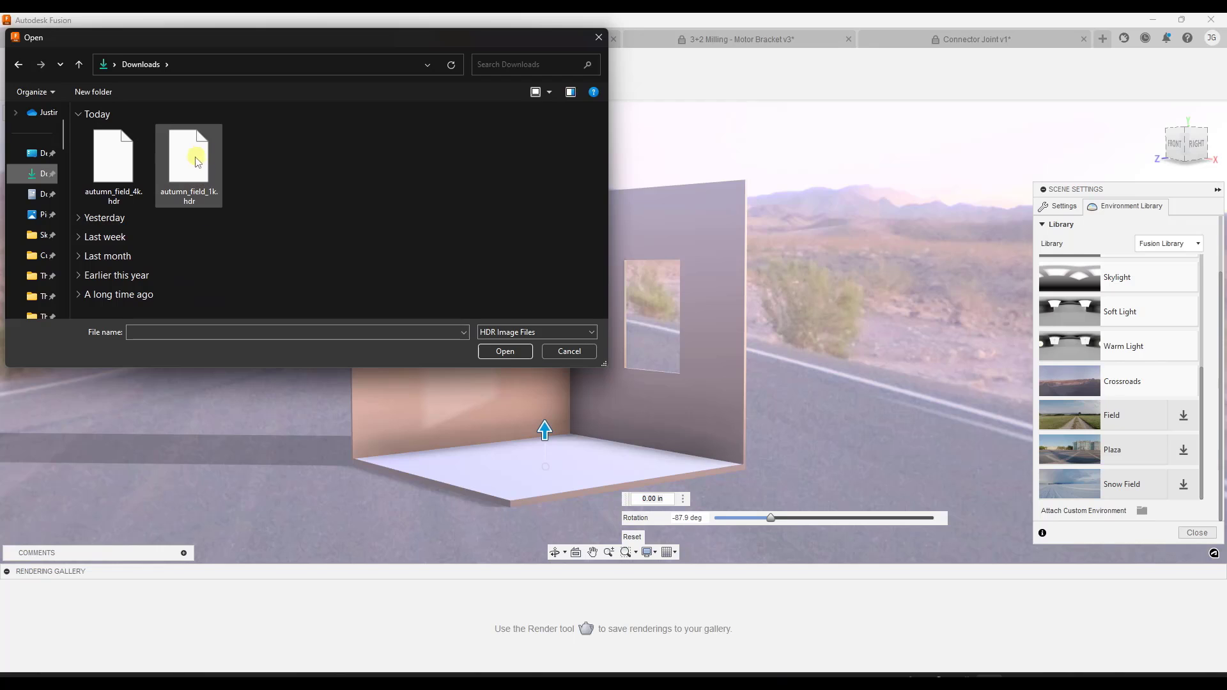
{"action": "double_click", "coordinate": [190, 165]}
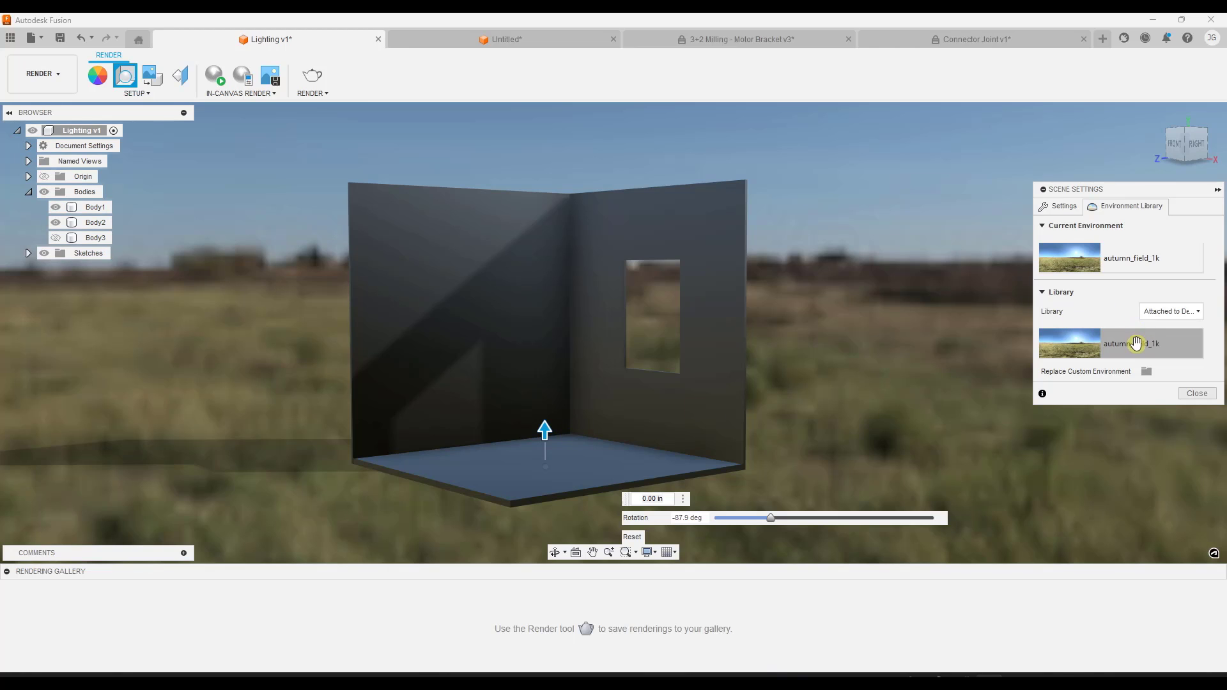
Set the environment brightness to about 1667 lx and rotate the environment to about -84.8 deg
{"action": "left_click", "coordinate": [1066, 213]}
{"action": "left_click_drag", "start_coordinate": [1125, 262], "coordinate": [1127, 262]}
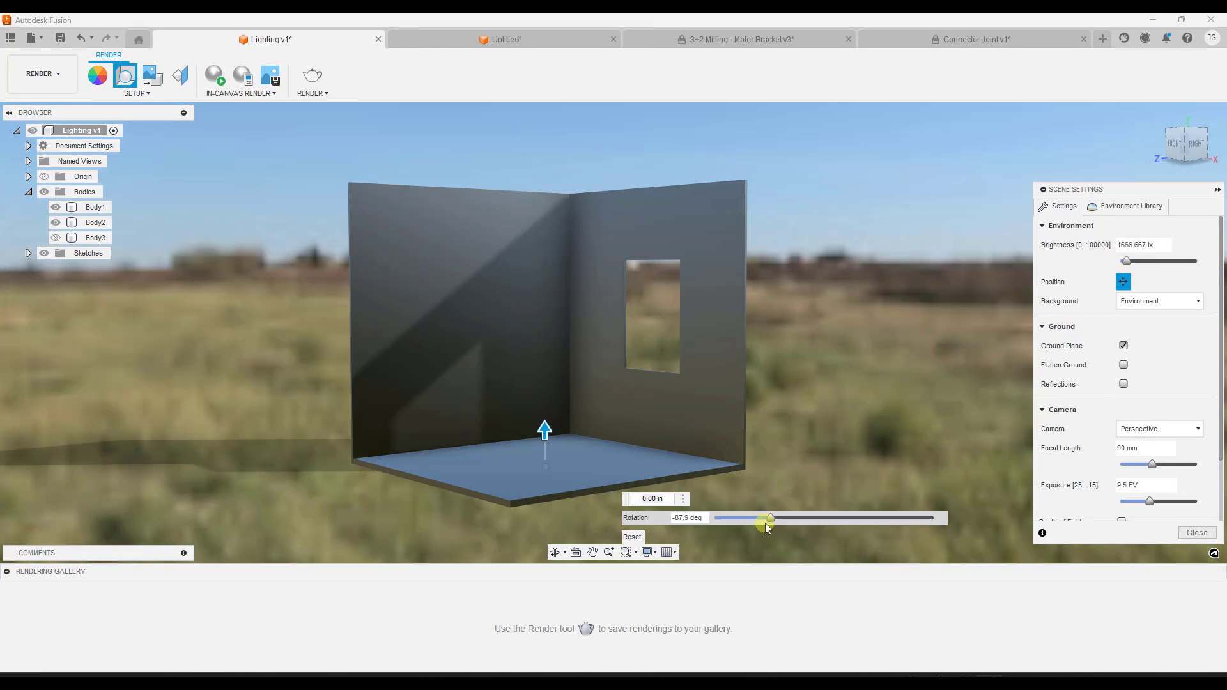
{"action": "mouse_move", "coordinate": [769, 519]}
{"action": "left_mouse_down"}
{"action": "mouse_move", "coordinate": [858, 519]}
{"action": "mouse_move", "coordinate": [754, 520]}
{"action": "mouse_move", "coordinate": [889, 533]}
{"action": "mouse_move", "coordinate": [775, 529]}
{"action": "left_mouse_up"}
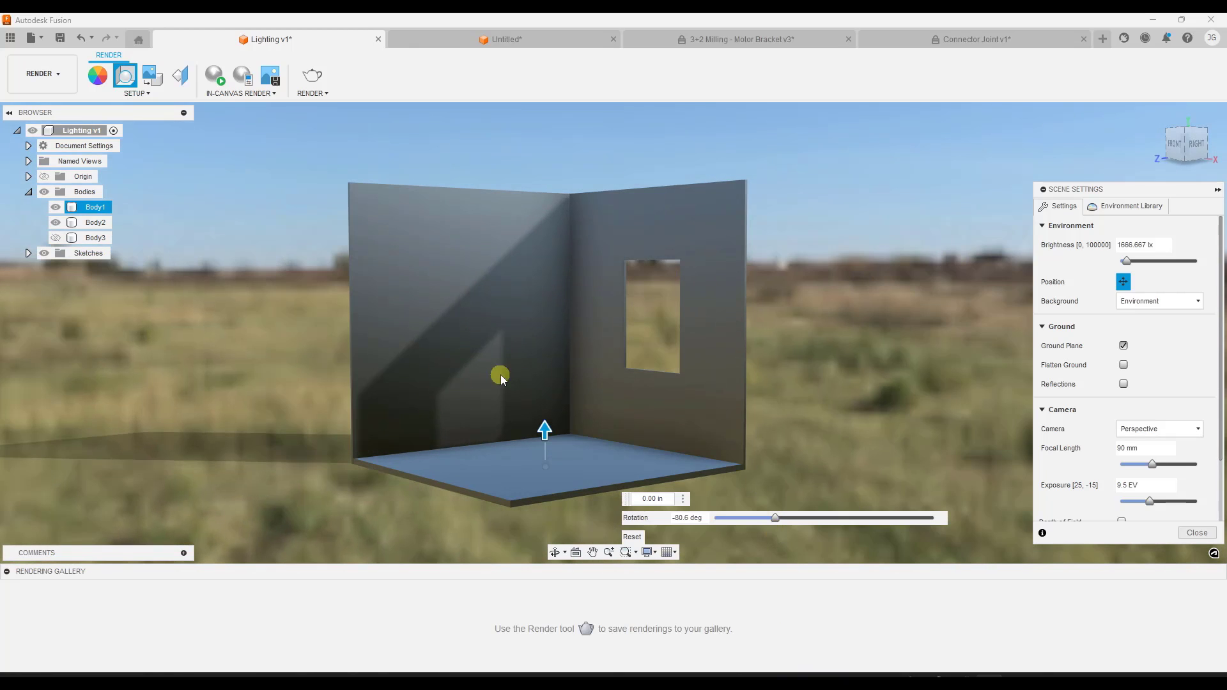
{"action": "mouse_move", "coordinate": [774, 520]}
{"action": "left_mouse_down"}
{"action": "mouse_move", "coordinate": [762, 521]}
{"action": "mouse_move", "coordinate": [773, 520]}
{"action": "left_mouse_up"}
{"action": "middle_click_drag", "start_coordinate": [236, 332], "coordinate": [257, 312]}
{"action": "mouse_move", "coordinate": [583, 347]}
{"action": "middle_mouse_down", "text": "shift"}
{"action": "mouse_move", "coordinate": [740, 348]}
{"action": "mouse_move", "coordinate": [732, 362]}
{"action": "mouse_move", "coordinate": [526, 346]}
{"action": "mouse_move", "coordinate": [589, 354]}
{"action": "middle_mouse_up", "text": "shift"}
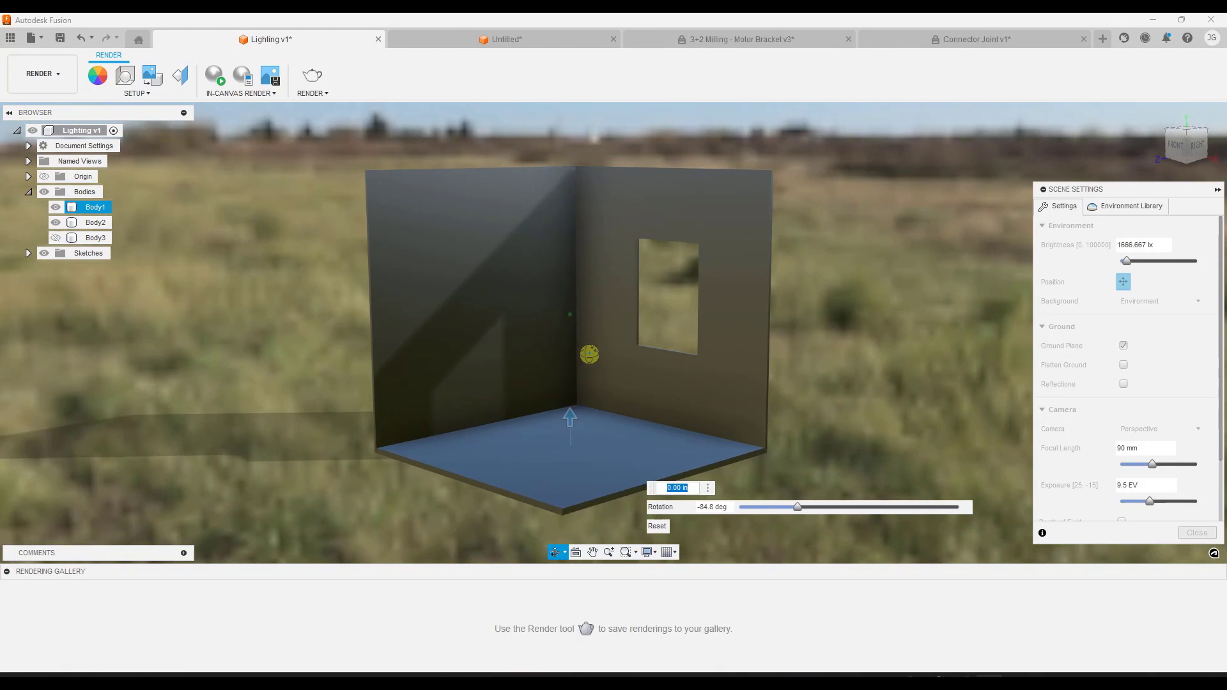
{"action": "scroll", "coordinate": [592, 369], "scroll_direction": "up", "scroll_amount": 3}
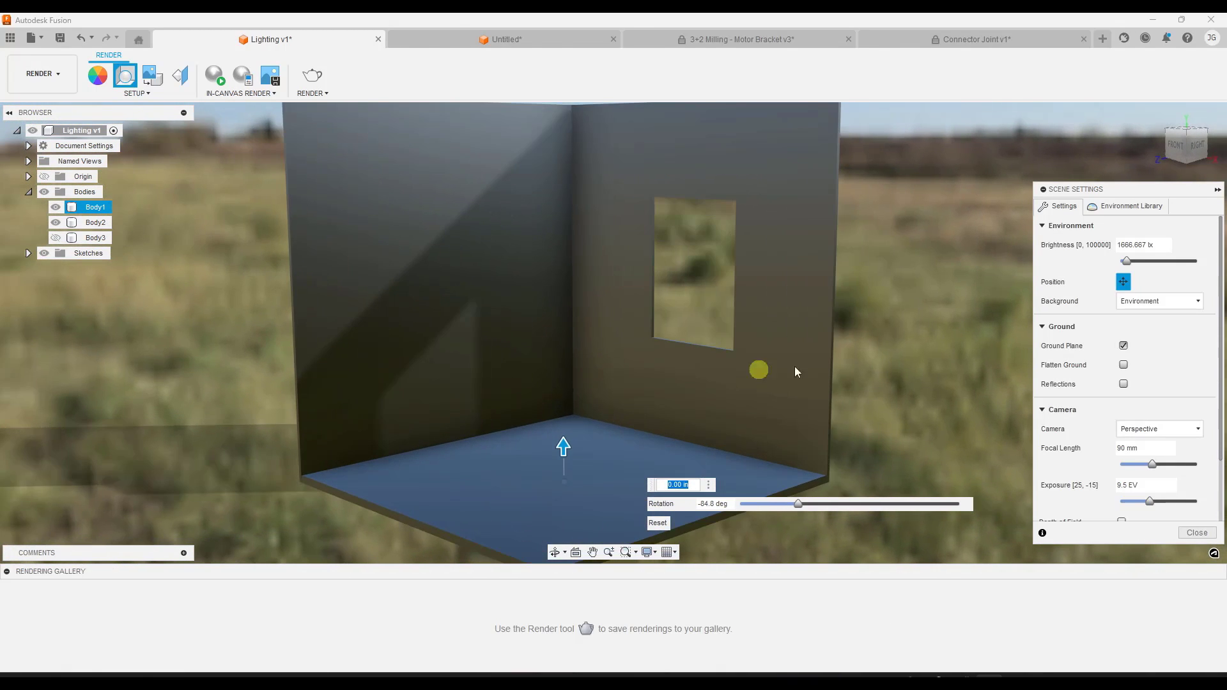
Set the scene background to Solid Color and rotate the environment to about -78.5 deg
{"action": "left_click", "coordinate": [1156, 306]}
{"action": "left_click", "coordinate": [1142, 329]}
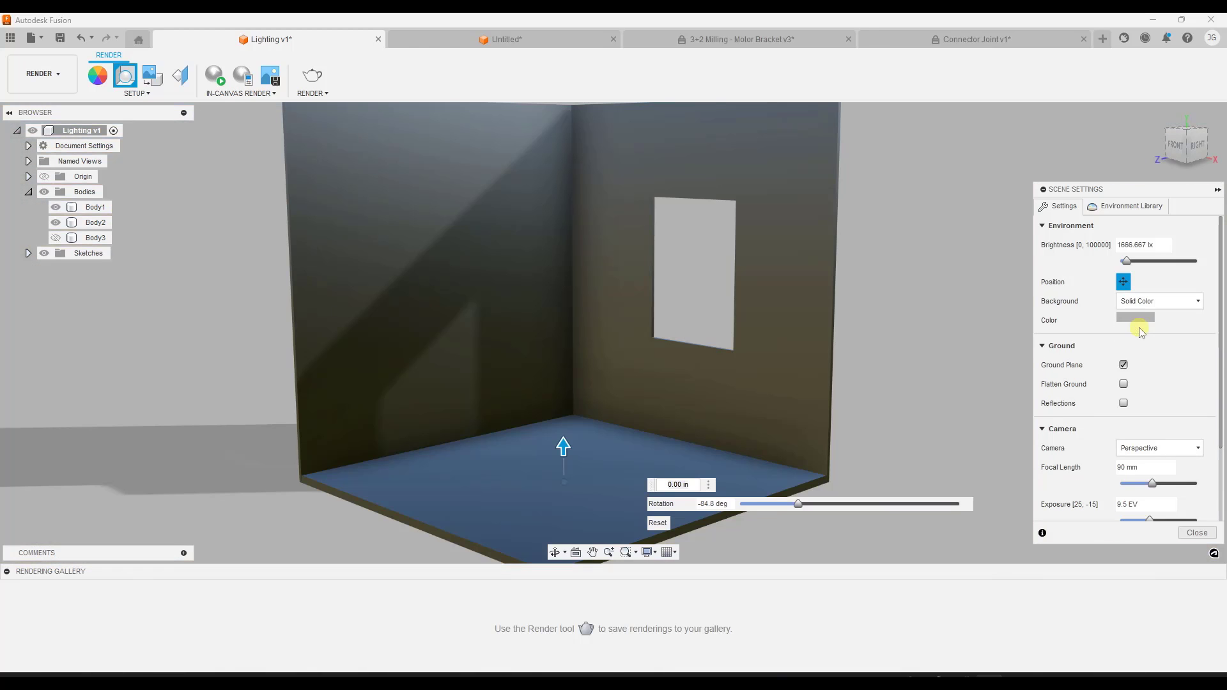
{"action": "mouse_move", "coordinate": [800, 505]}
{"action": "left_mouse_down"}
{"action": "mouse_move", "coordinate": [815, 505]}
{"action": "mouse_move", "coordinate": [780, 504]}
{"action": "mouse_move", "coordinate": [796, 501]}
{"action": "left_mouse_up"}
Replace the attached custom environment with autumn_field_4k.hdr from the Downloads folder
{"action": "left_click", "coordinate": [1115, 206]}
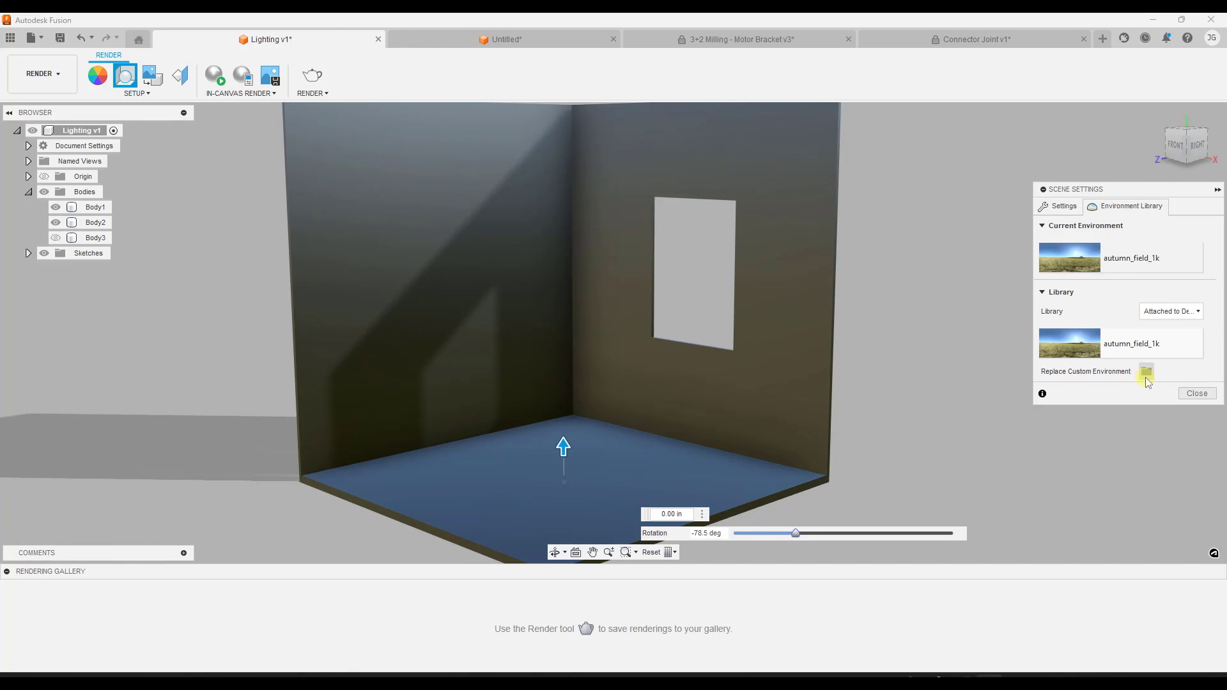
{"action": "left_click", "coordinate": [1148, 372]}
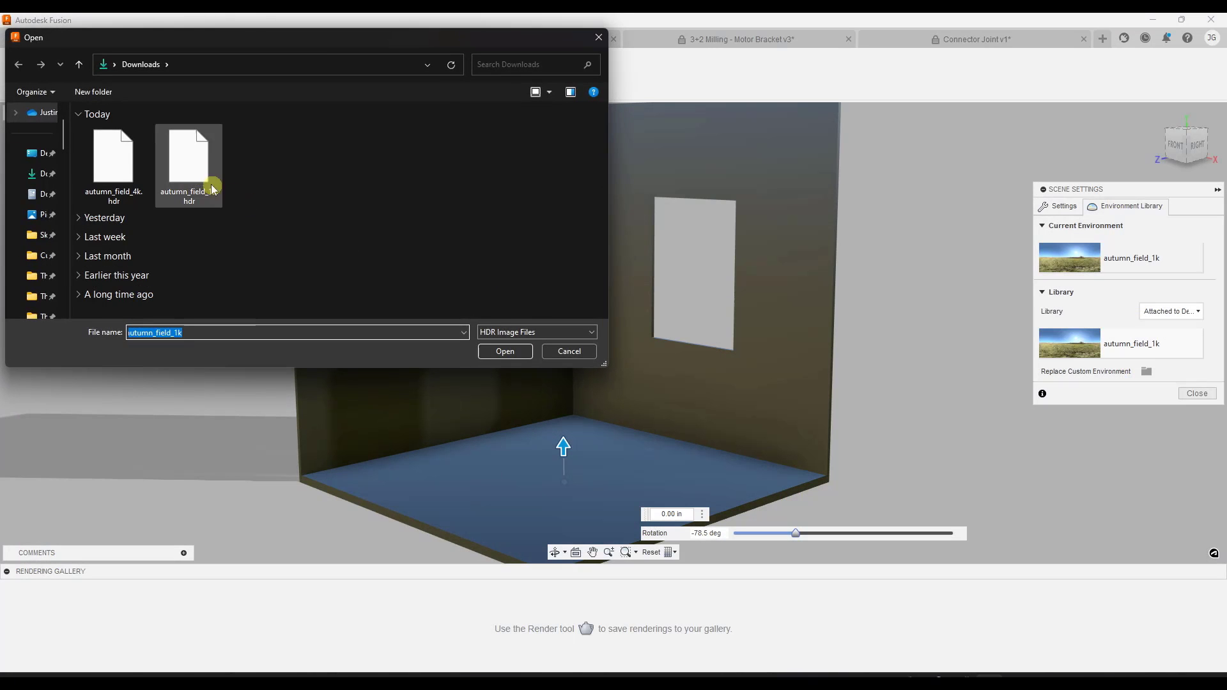
{"action": "left_click", "coordinate": [134, 168]}
{"action": "double_click", "coordinate": [134, 167]}
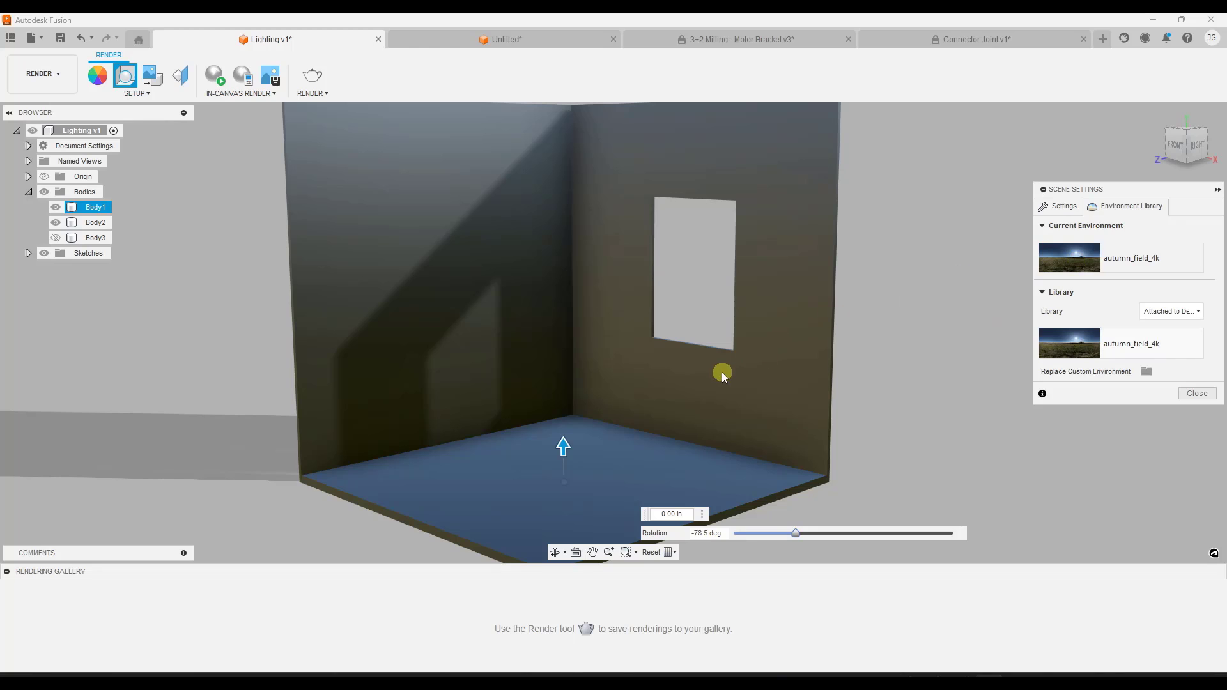
Set the scene background back to Environment and rotate the environment to about -89 deg
{"action": "left_click", "coordinate": [1058, 206]}
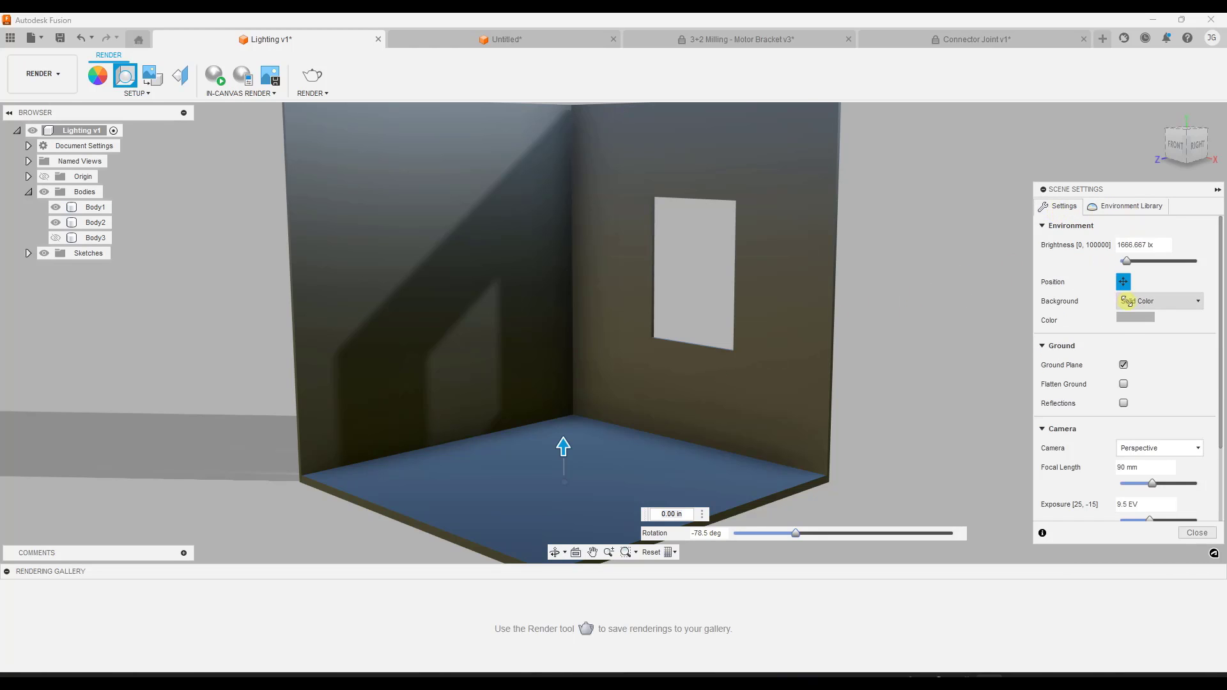
{"action": "left_click", "coordinate": [1158, 301]}
{"action": "left_click", "coordinate": [1132, 318]}
{"action": "mouse_move", "coordinate": [621, 394]}
{"action": "middle_mouse_down", "text": "shift"}
{"action": "mouse_move", "coordinate": [737, 384]}
{"action": "mouse_move", "coordinate": [619, 389]}
{"action": "middle_mouse_up", "text": "shift"}
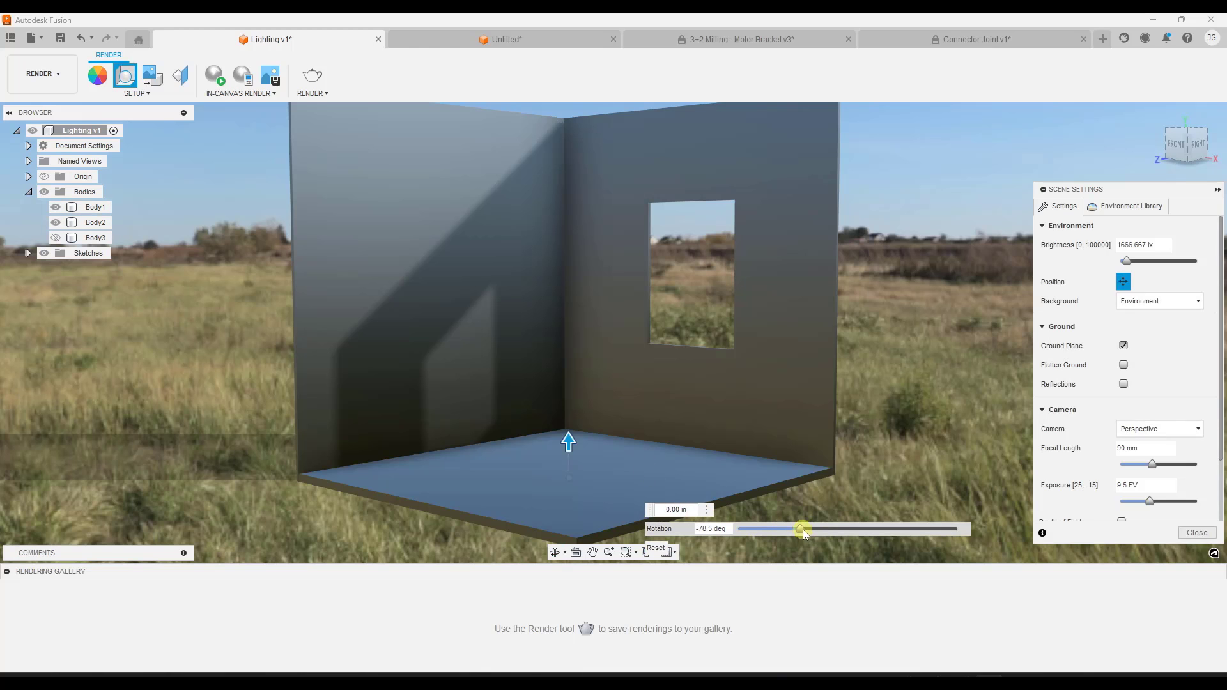
{"action": "mouse_move", "coordinate": [804, 534]}
{"action": "left_mouse_down"}
{"action": "mouse_move", "coordinate": [825, 534]}
{"action": "mouse_move", "coordinate": [794, 540]}
{"action": "left_mouse_up"}
{"action": "left_click", "coordinate": [614, 391]}
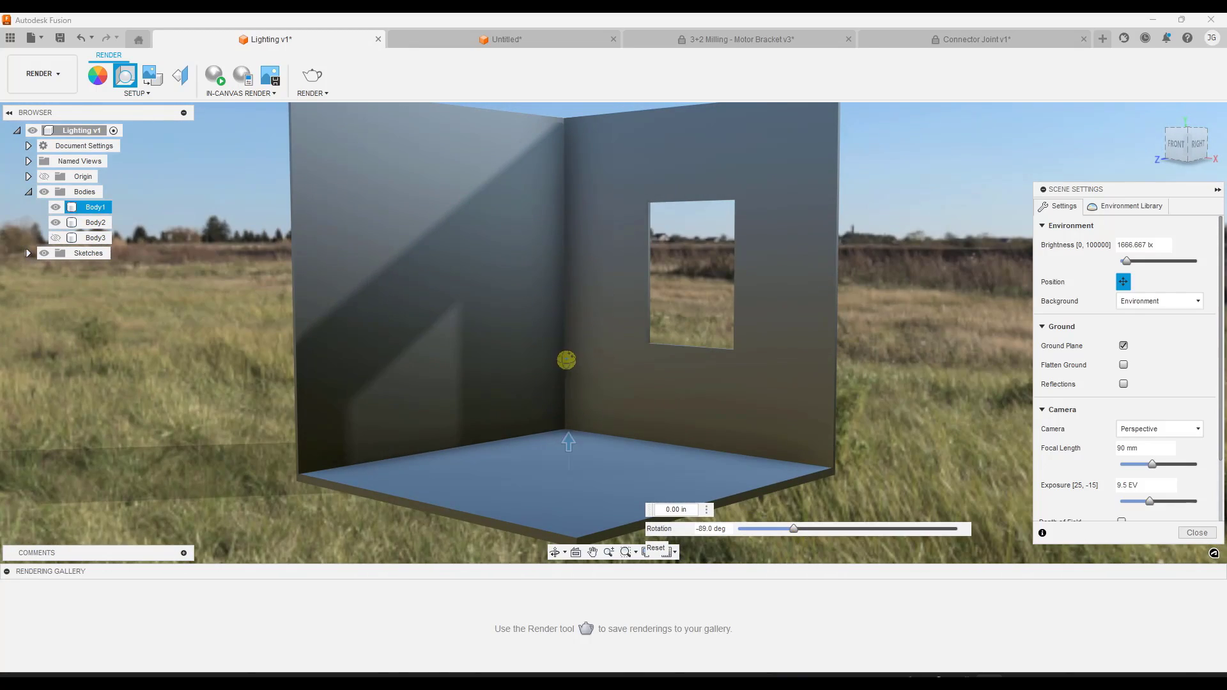
{"action": "middle_click_drag", "start_coordinate": [562, 370], "coordinate": [624, 288], "text": "shift"}
{"action": "left_click", "coordinate": [627, 387]}
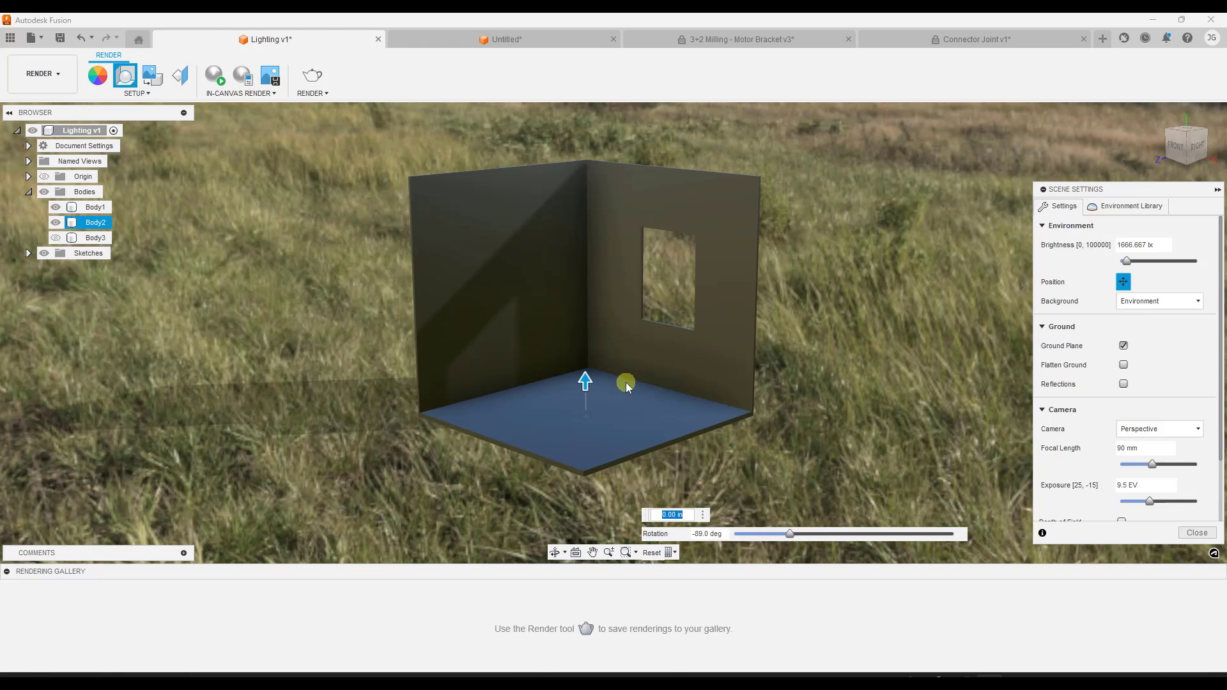
{"action": "scroll", "coordinate": [628, 381], "scroll_direction": "up", "scroll_amount": 2}
{"action": "left_click", "coordinate": [608, 350]}
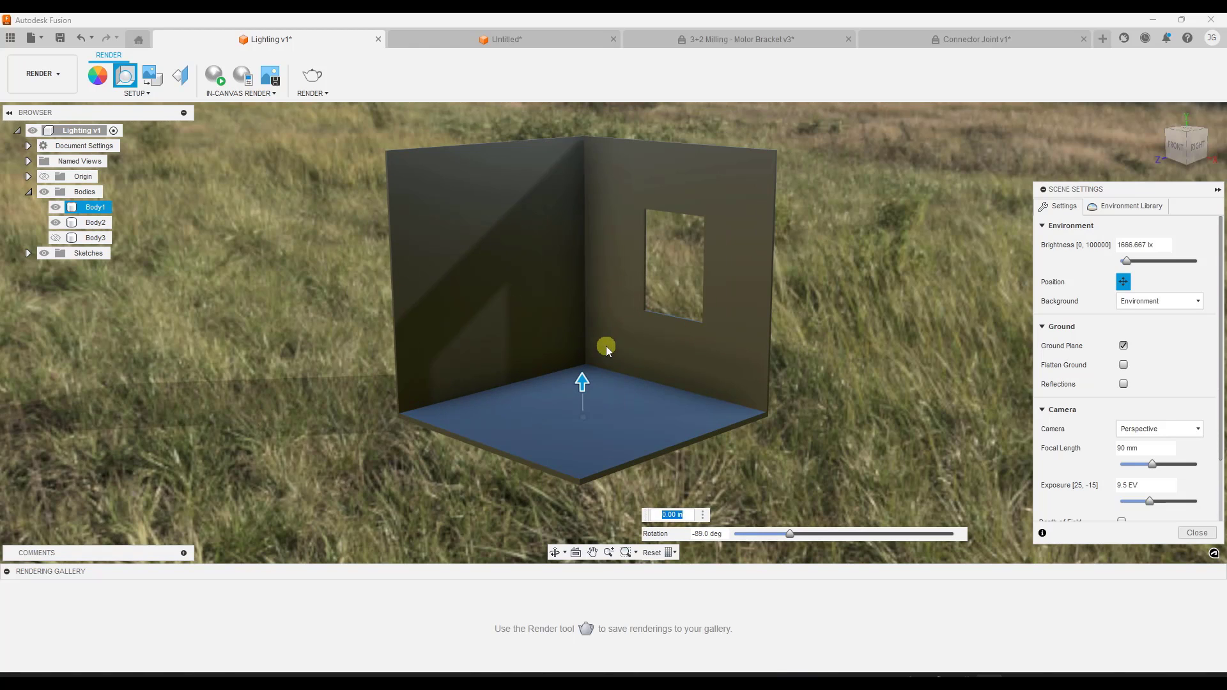
{"action": "scroll", "coordinate": [606, 349], "scroll_direction": "down", "scroll_amount": 1}
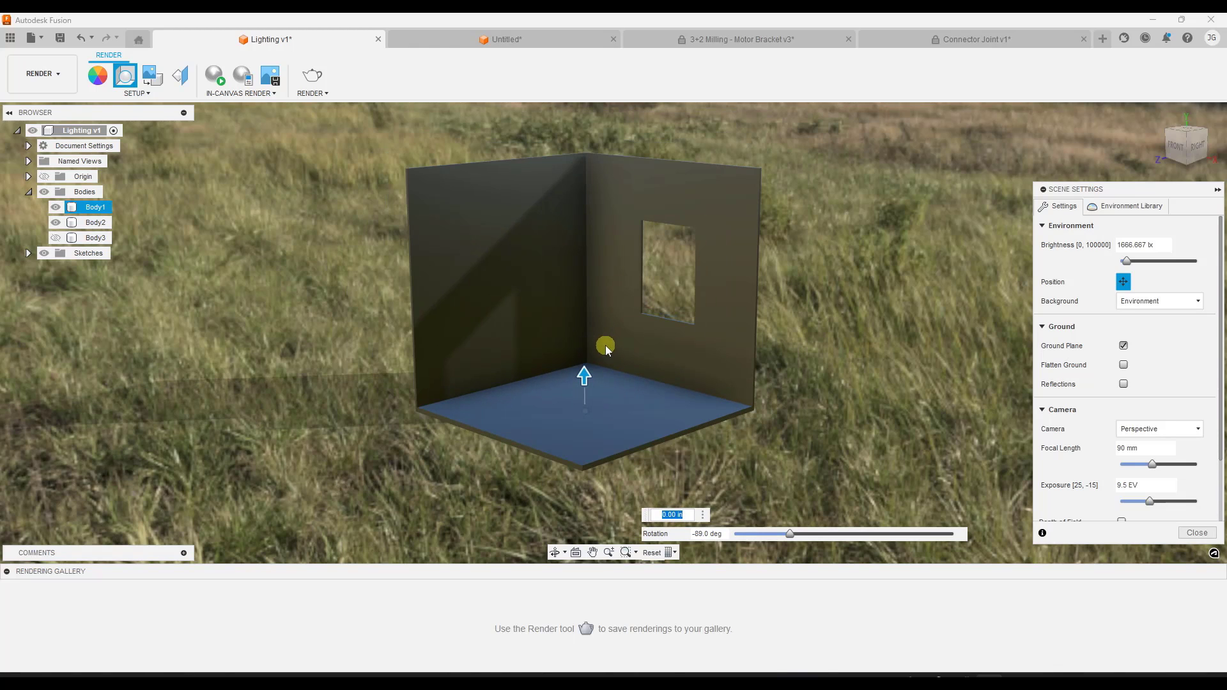
In the 3+2 Milling - Motor Bracket document's scene settings, set the environment brightness to 0 lx and the focal length to 129 mm
{"action": "left_click", "coordinate": [706, 39]}
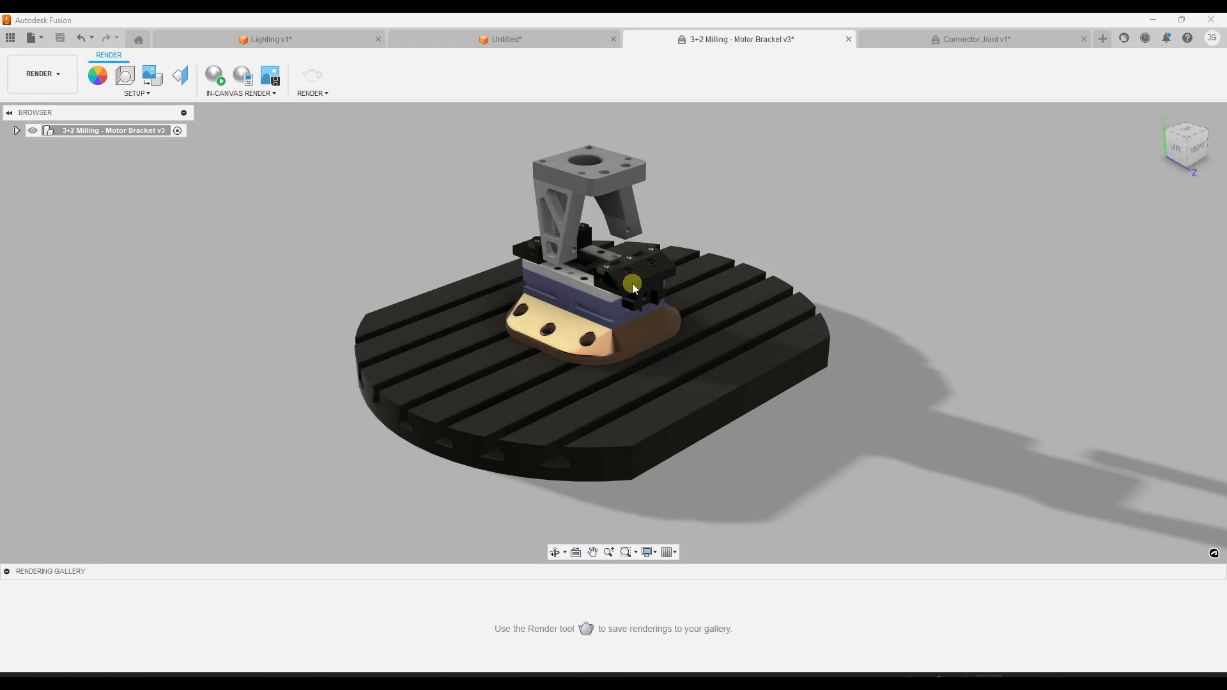
{"action": "scroll", "coordinate": [644, 282], "scroll_direction": "down", "scroll_amount": 5}
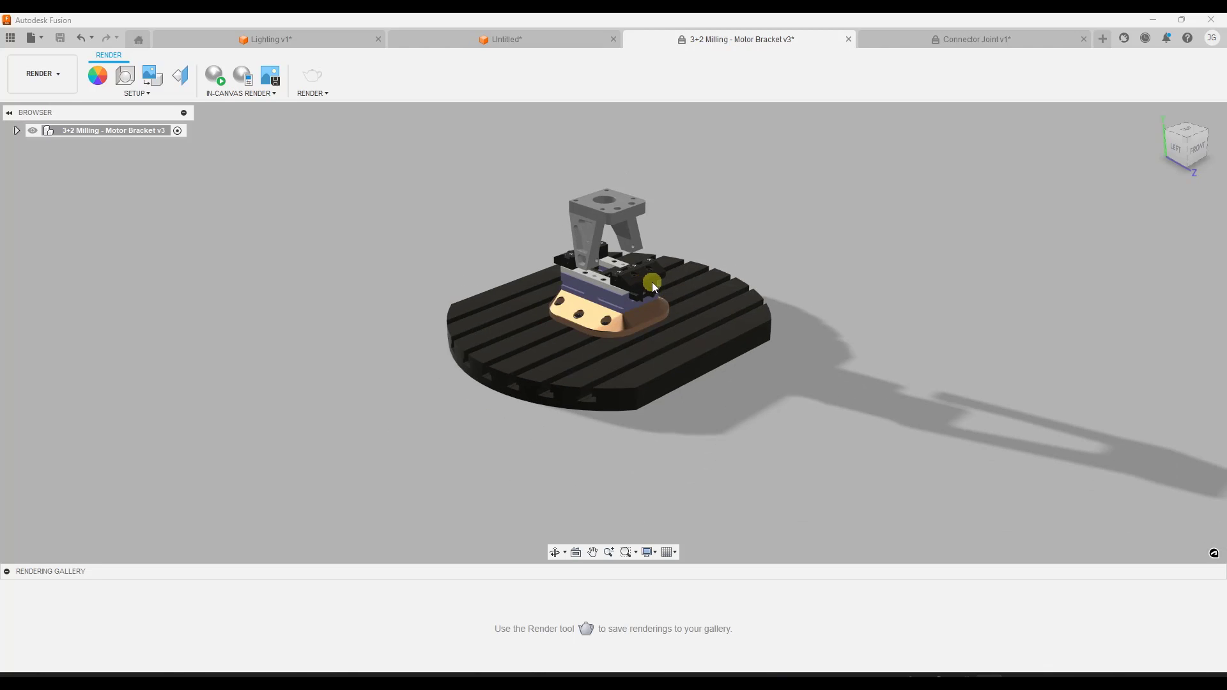
{"action": "scroll", "coordinate": [703, 287], "scroll_direction": "up", "scroll_amount": 2}
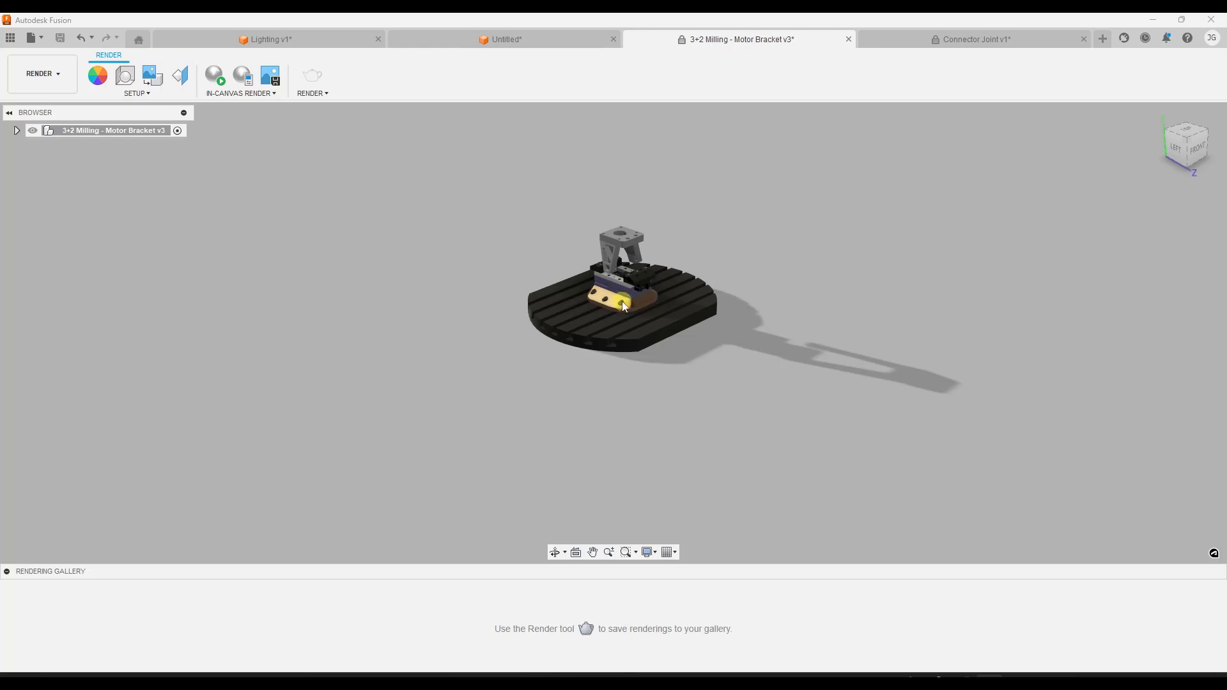
{"action": "left_click", "coordinate": [126, 80]}
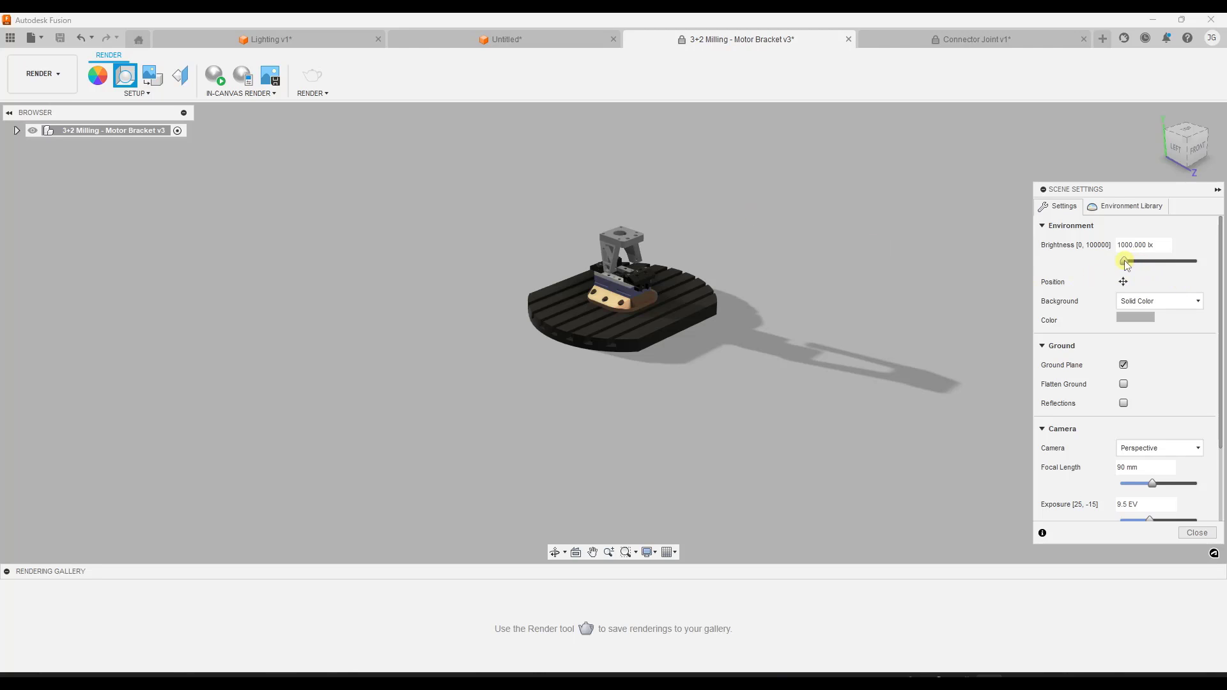
{"action": "left_click_drag", "start_coordinate": [1126, 265], "coordinate": [1107, 264]}
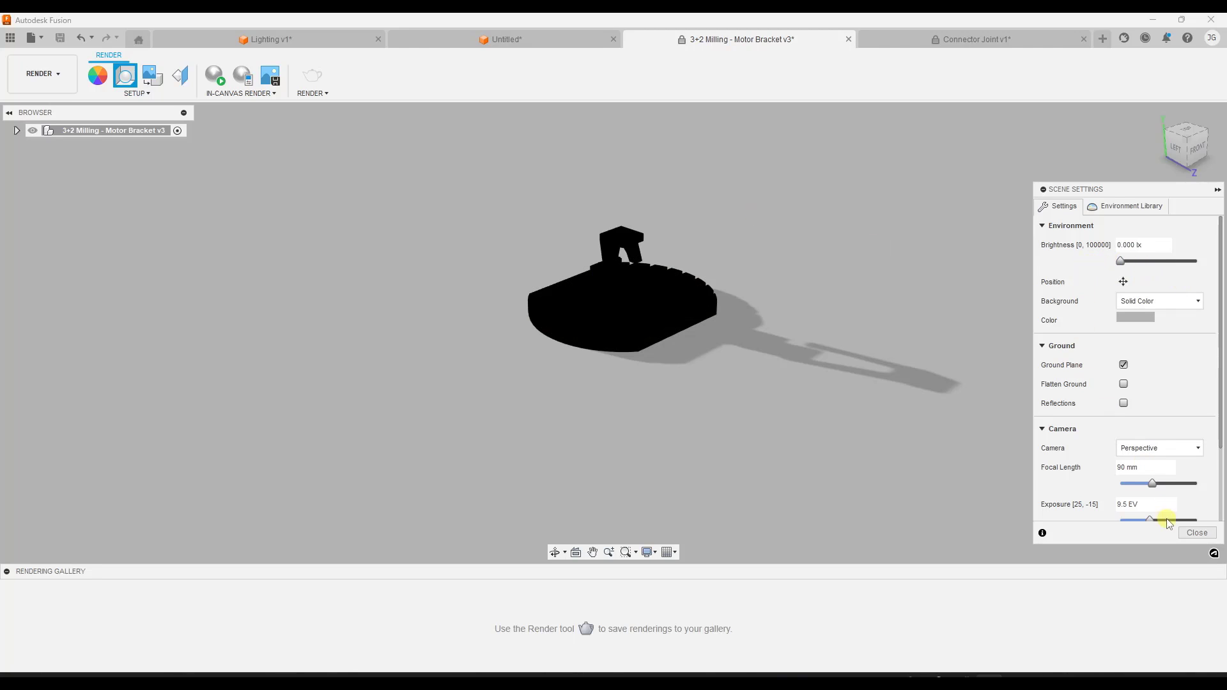
{"action": "scroll", "coordinate": [1157, 440], "scroll_direction": "down", "scroll_amount": 3}
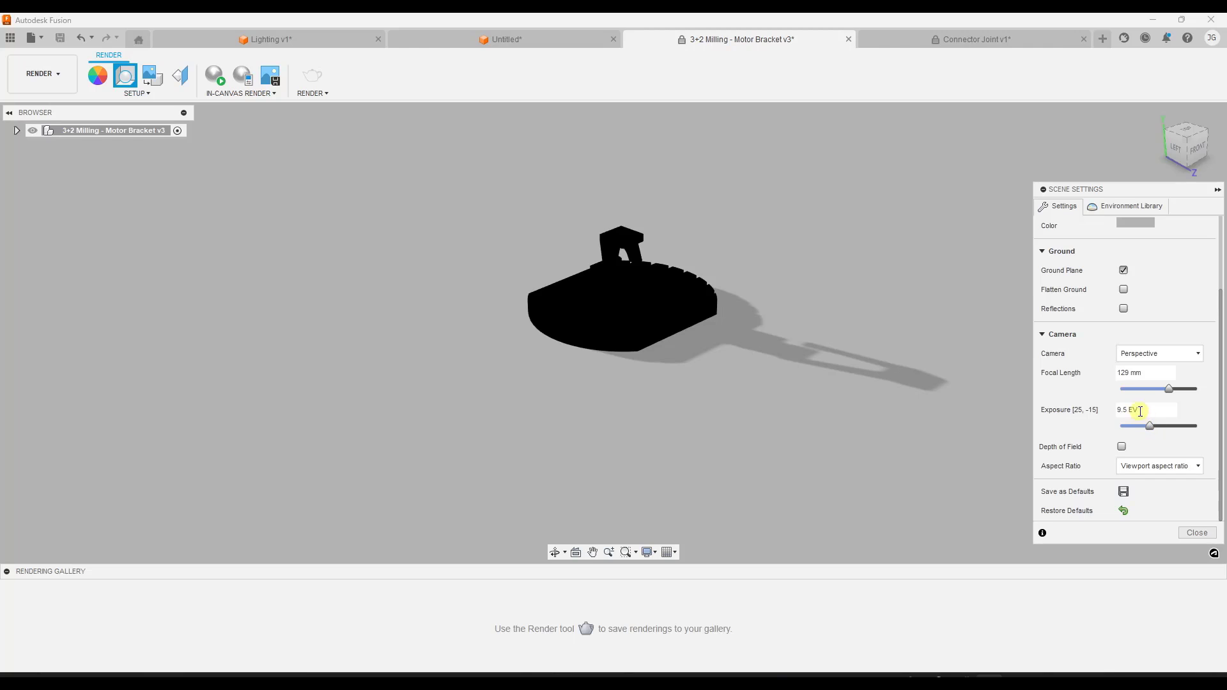
Run a brief in-canvas render of the motor bracket scene and stop it
{"action": "scroll", "coordinate": [607, 301], "scroll_direction": "up", "scroll_amount": 4}
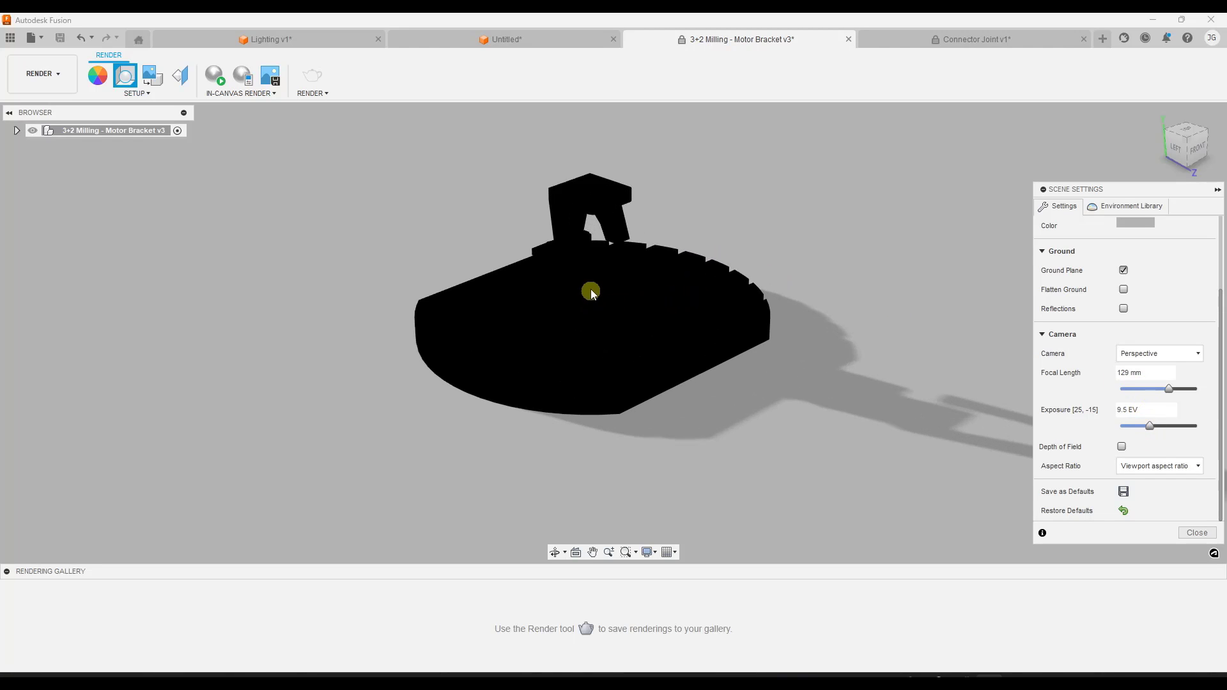
{"action": "left_click", "coordinate": [213, 76]}
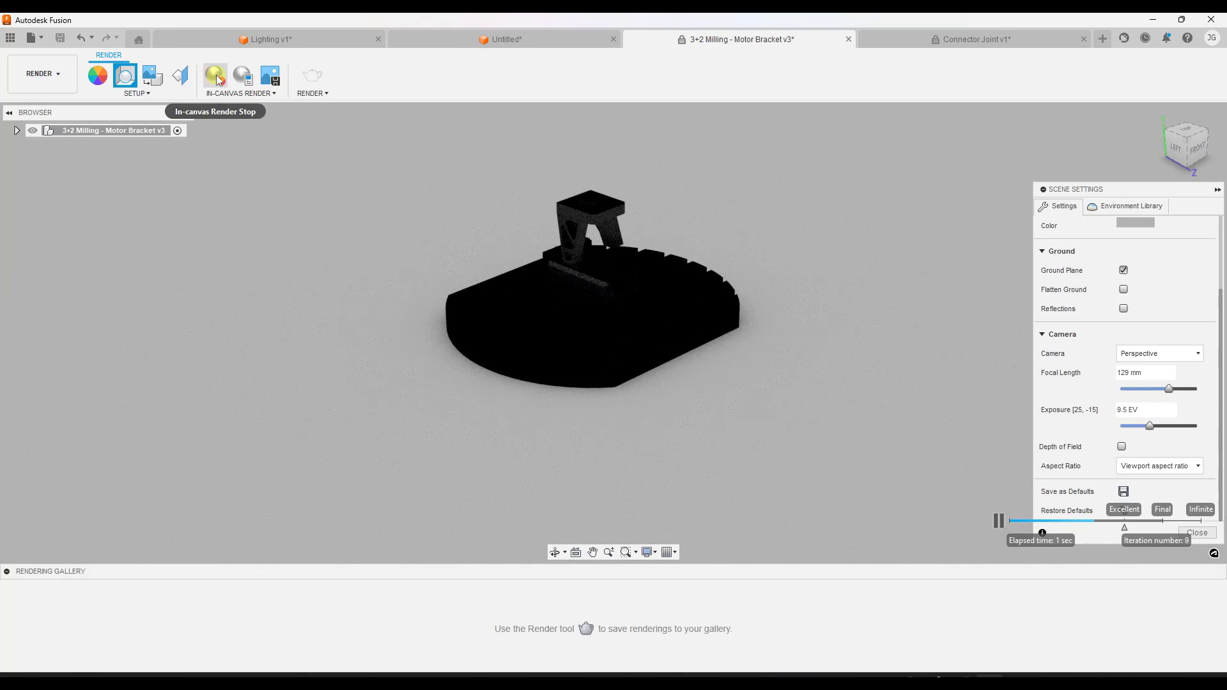
{"action": "left_click", "coordinate": [216, 76]}
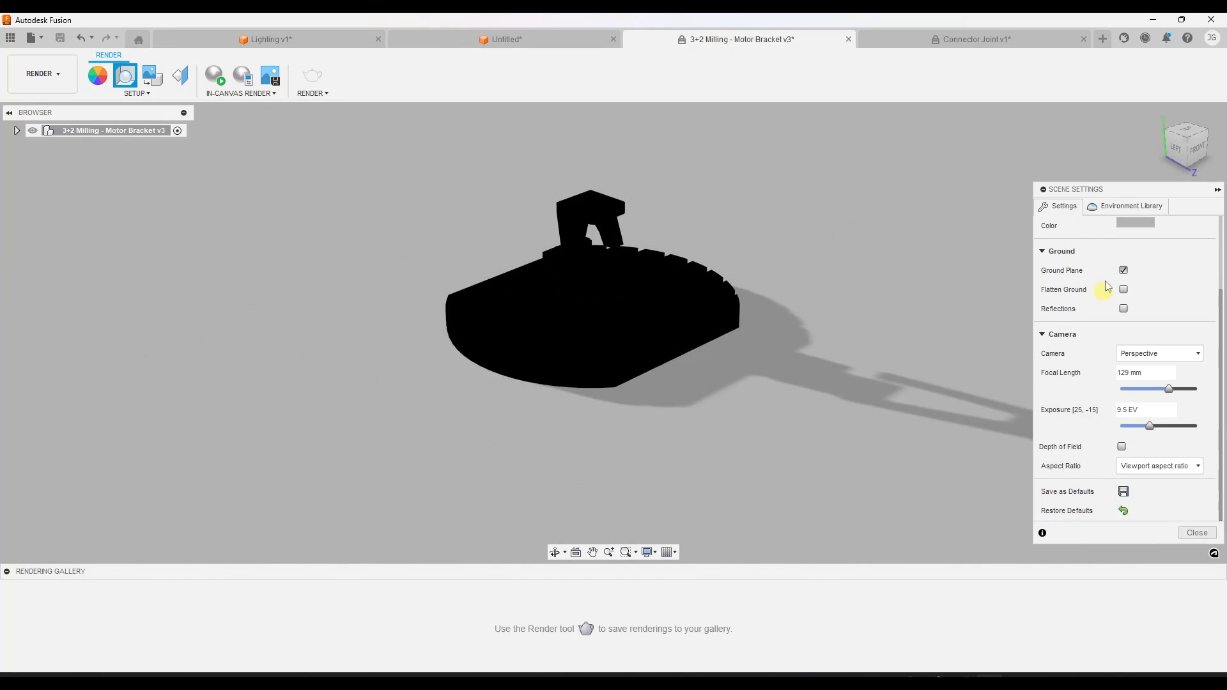
Set the motor bracket scene's background to Environment
{"action": "scroll", "coordinate": [1107, 286], "scroll_direction": "up", "scroll_amount": 2}
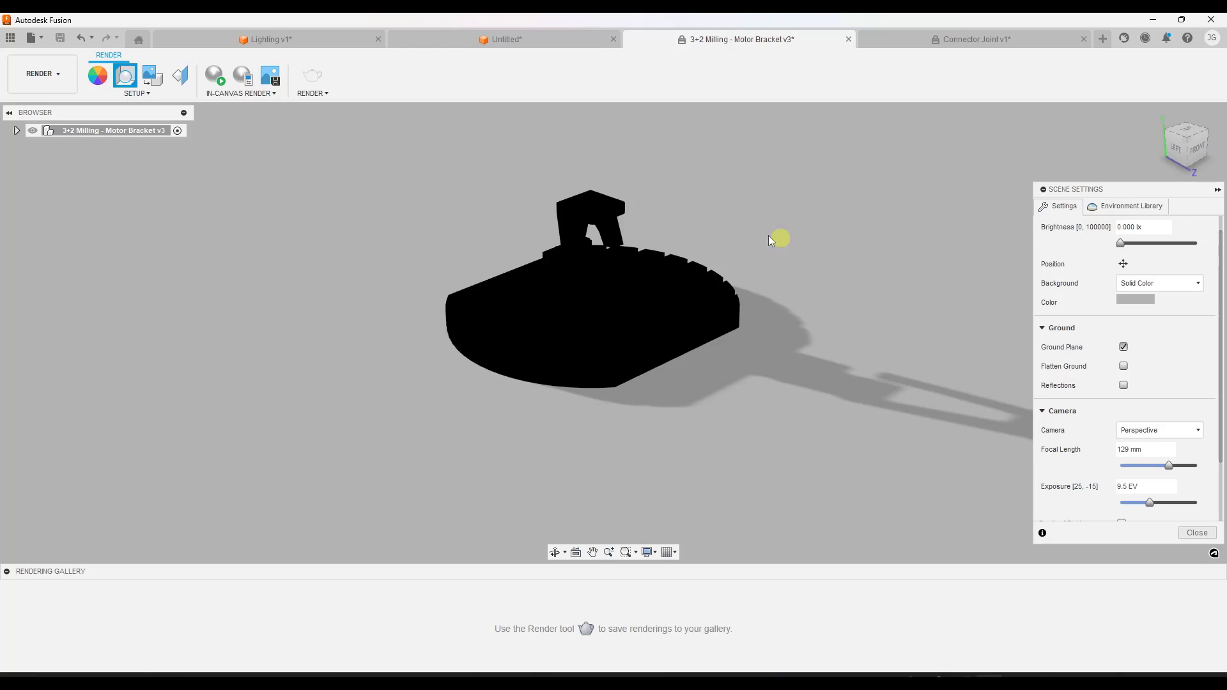
{"action": "left_click", "coordinate": [1149, 286]}
{"action": "left_click", "coordinate": [1147, 298]}
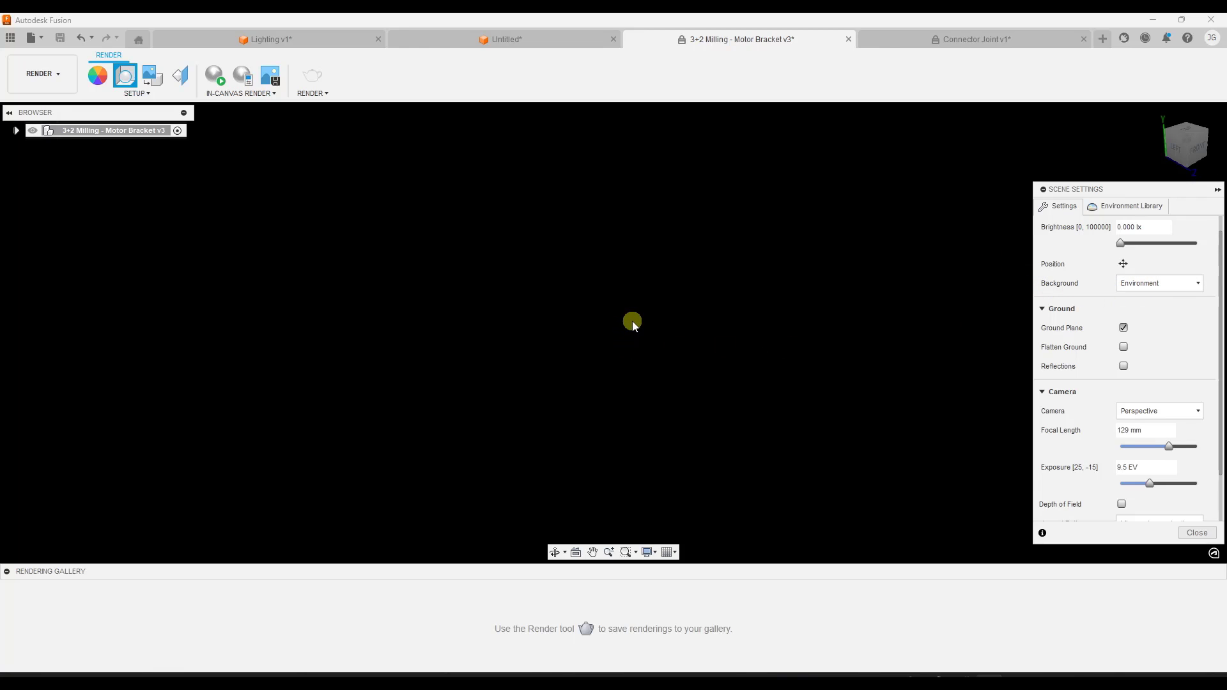
Switch the motor bracket document from the Render workspace to the Design workspace
{"action": "left_click", "coordinate": [42, 73]}
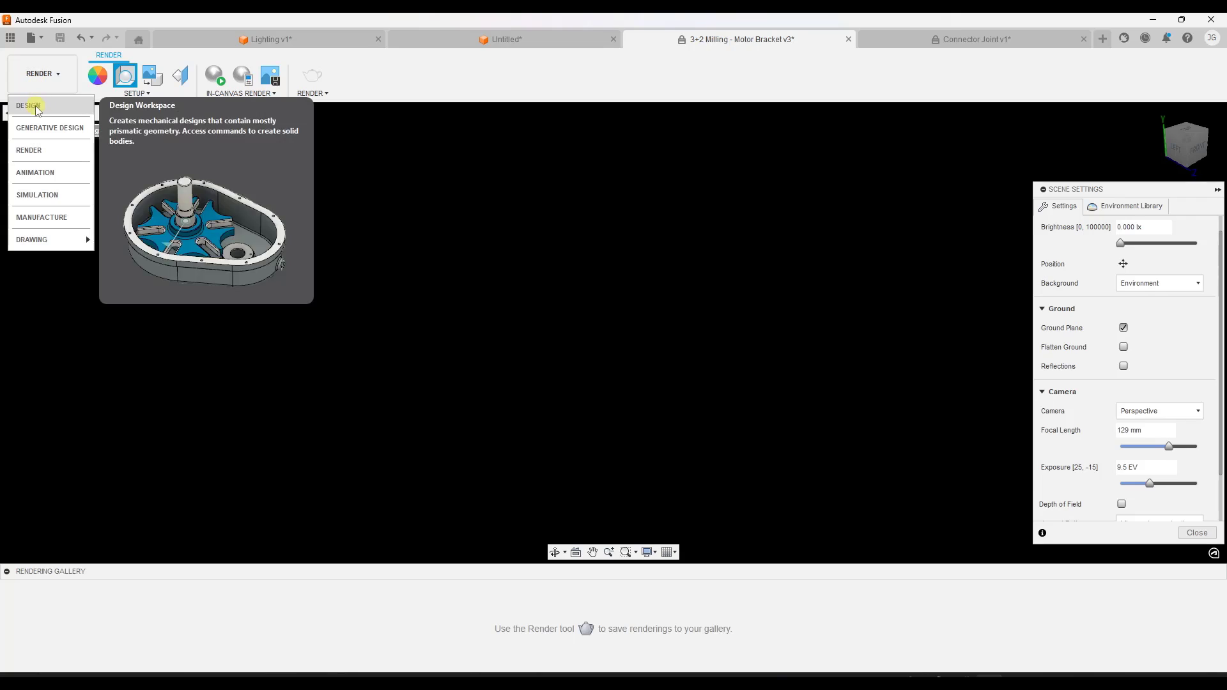
{"action": "left_click", "coordinate": [28, 103]}
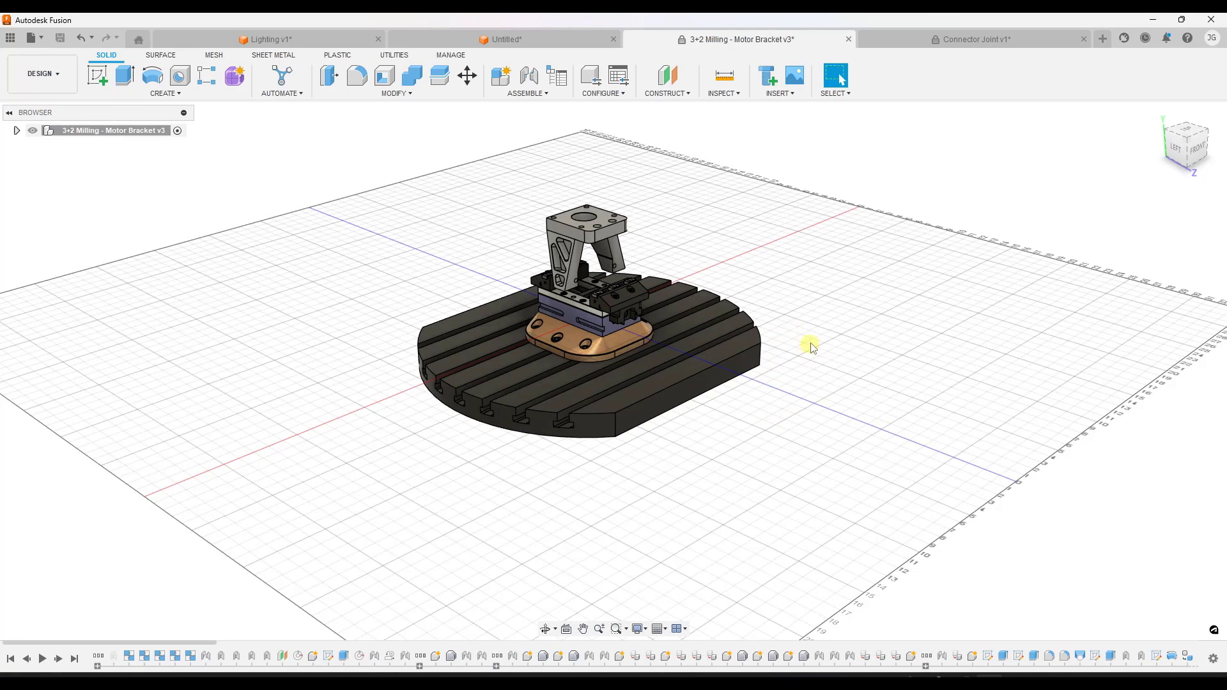
Sketch a rectangle about 17 by 26 in on the horizontal origin plane beside the round fixture table and finish the sketch
{"action": "left_click_drag", "start_coordinate": [823, 341], "coordinate": [818, 331]}
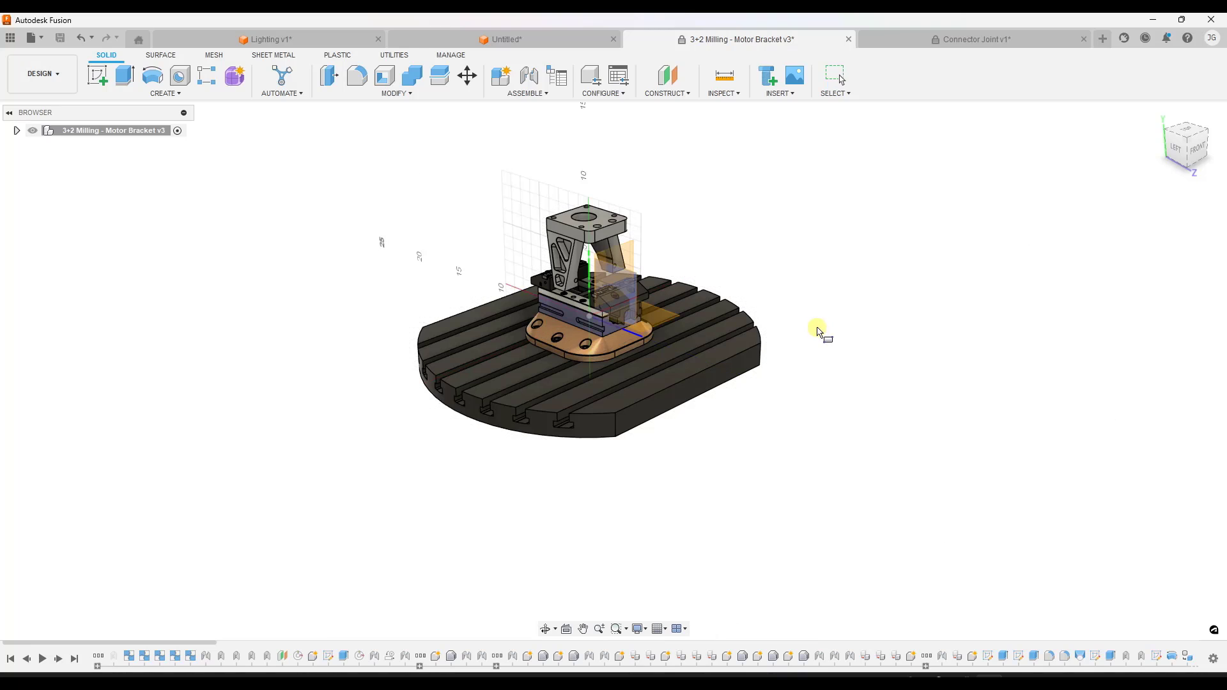
{"action": "left_click", "coordinate": [675, 320]}
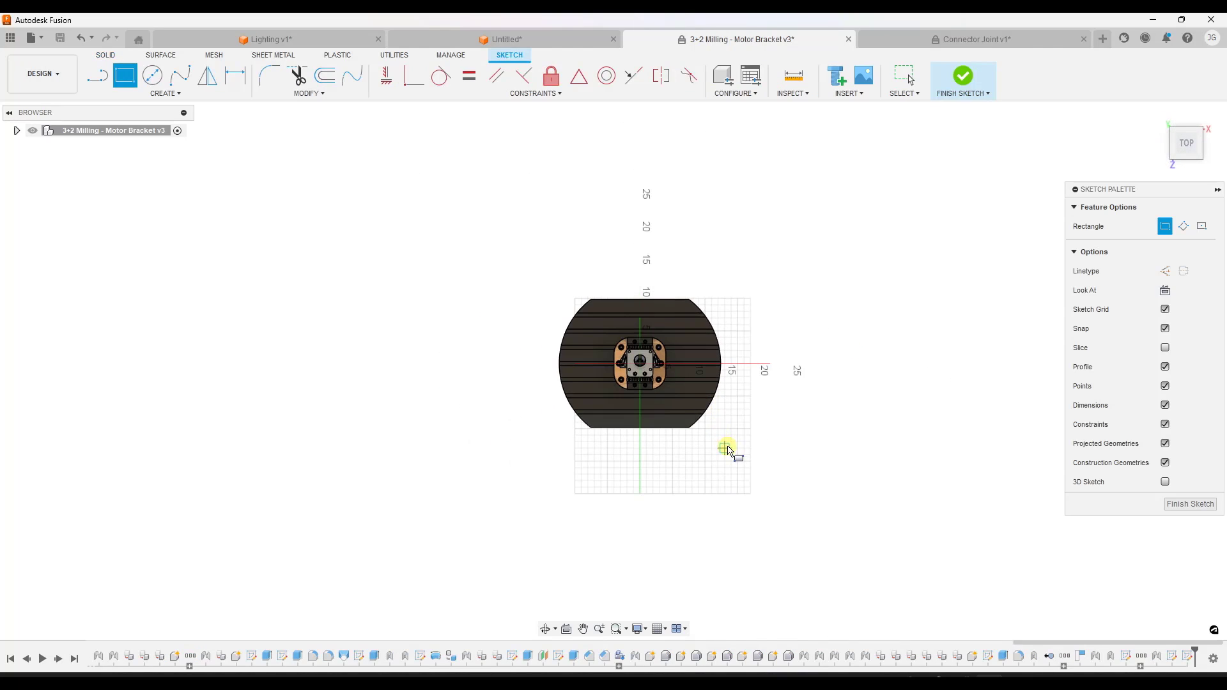
{"action": "left_click", "coordinate": [726, 447]}
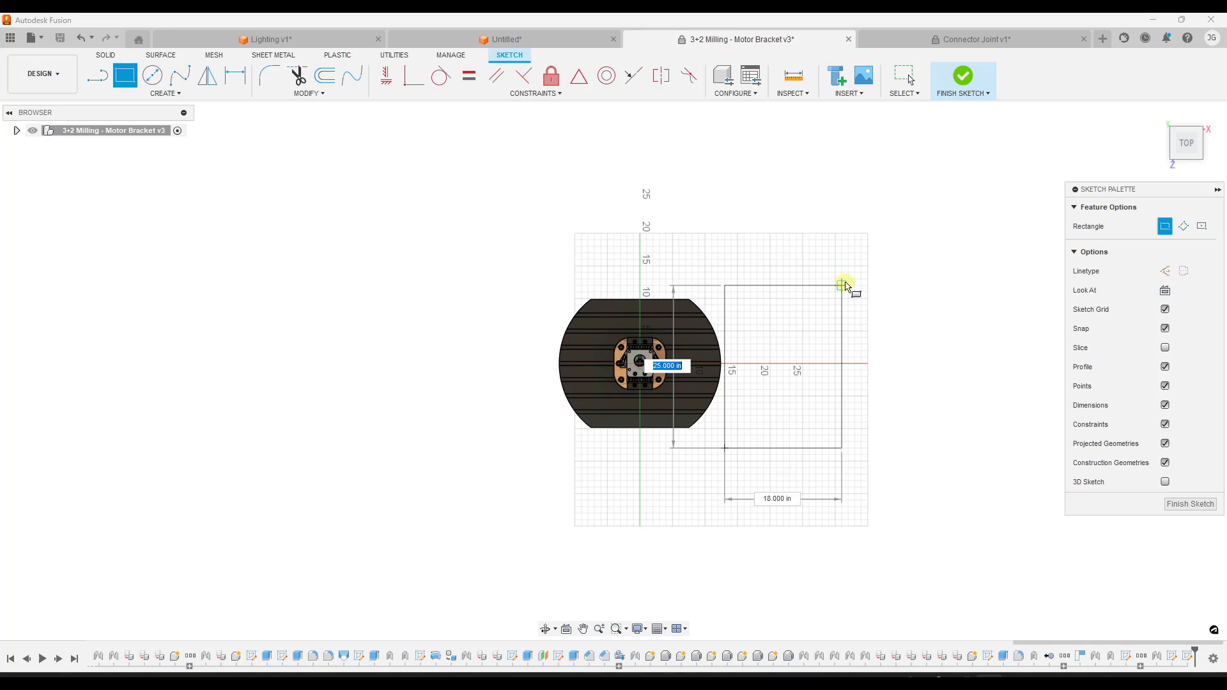
{"action": "left_click", "coordinate": [837, 279]}
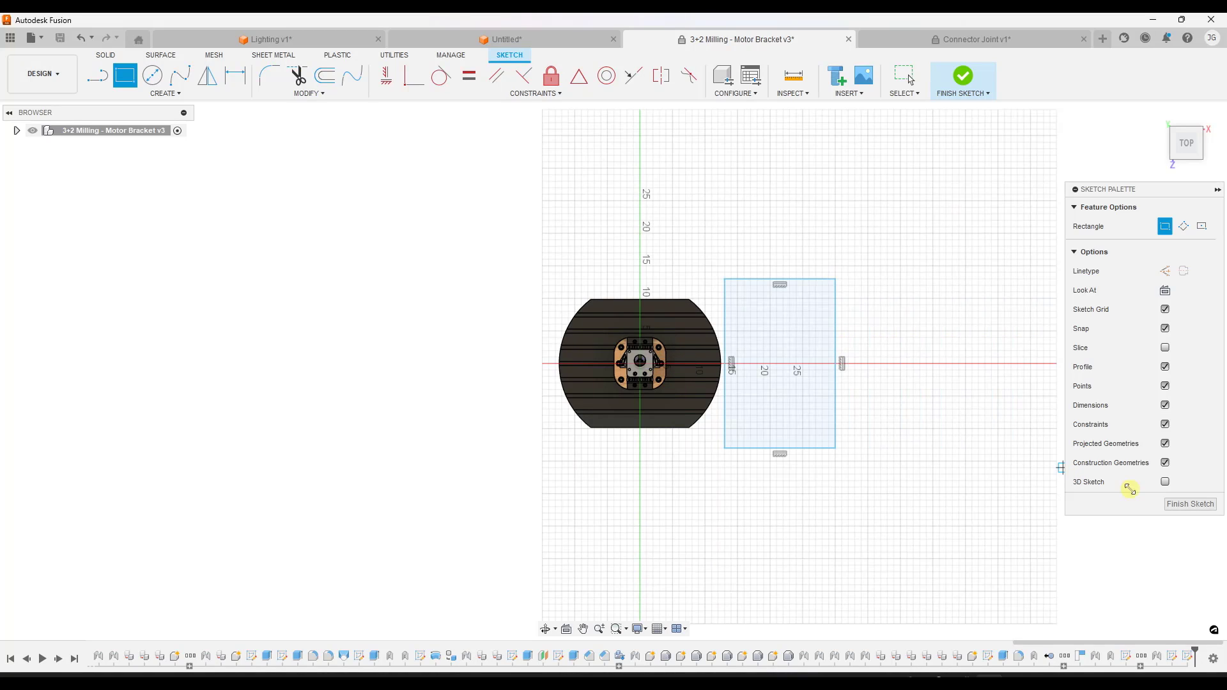
{"action": "left_click", "coordinate": [1190, 504]}
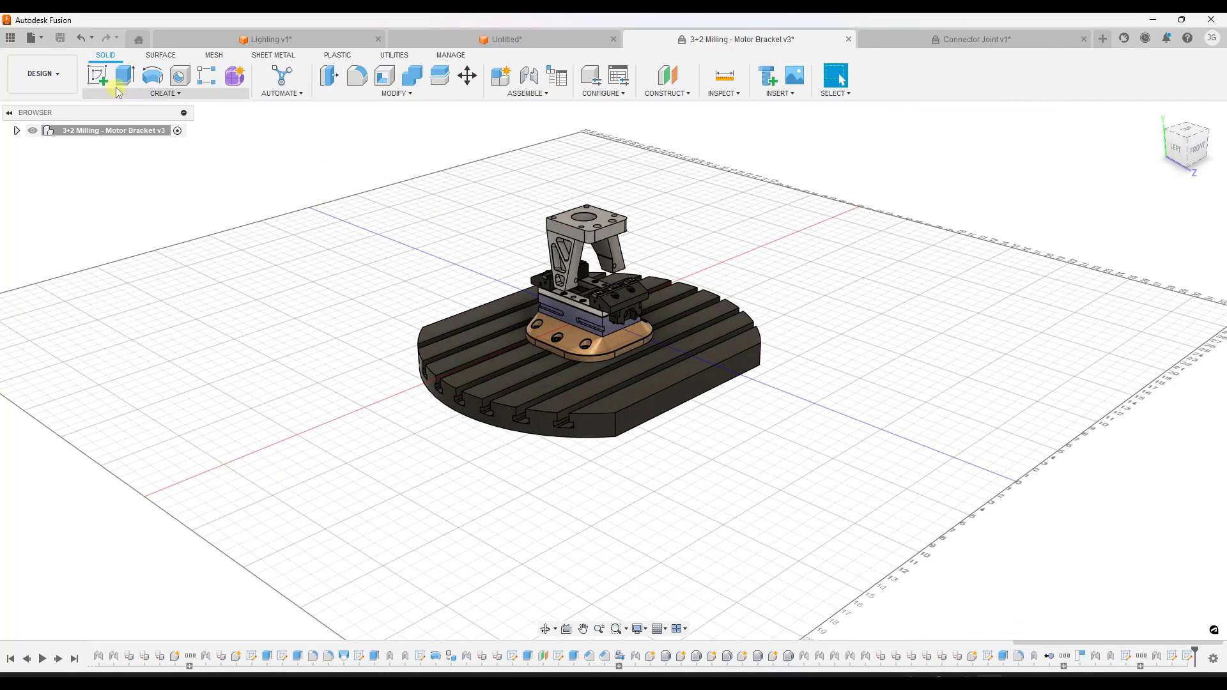
Show the sketches and extrude the rectangle upward into a thin plate as a new body
{"action": "key", "text": "e"}
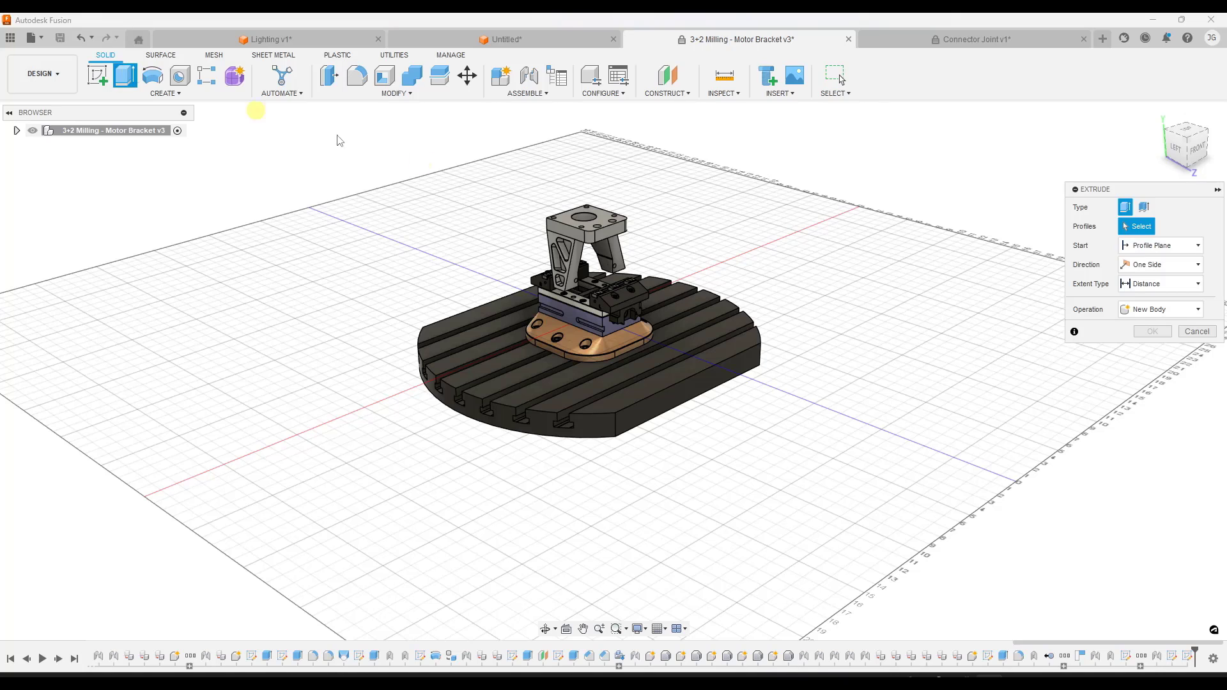
{"action": "left_click", "coordinate": [16, 131]}
{"action": "left_click", "coordinate": [43, 208]}
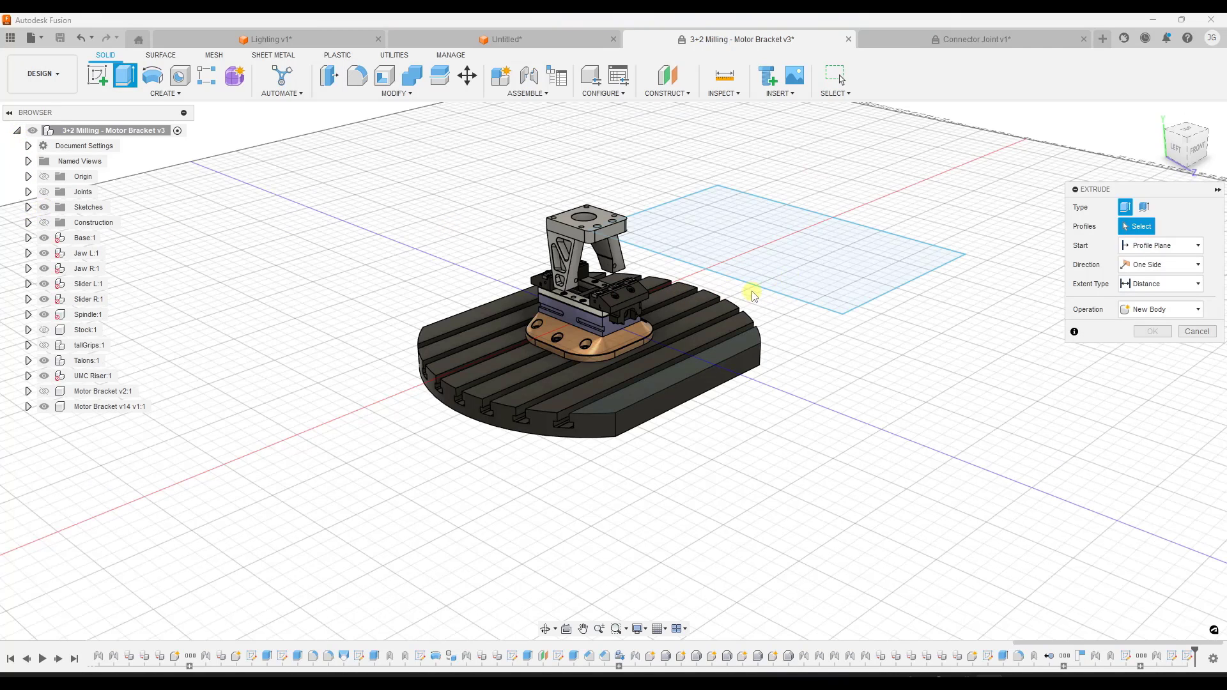
{"action": "left_click", "coordinate": [791, 271]}
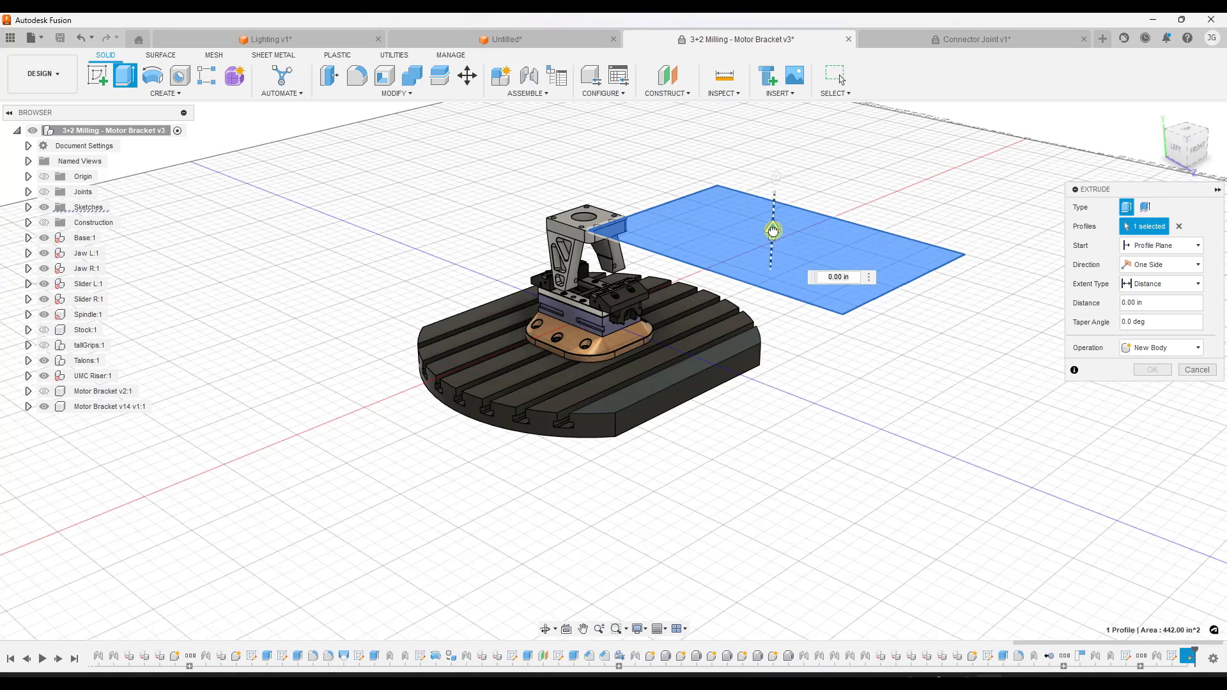
{"action": "type", "text": "1"}
{"action": "key", "text": "Return"}
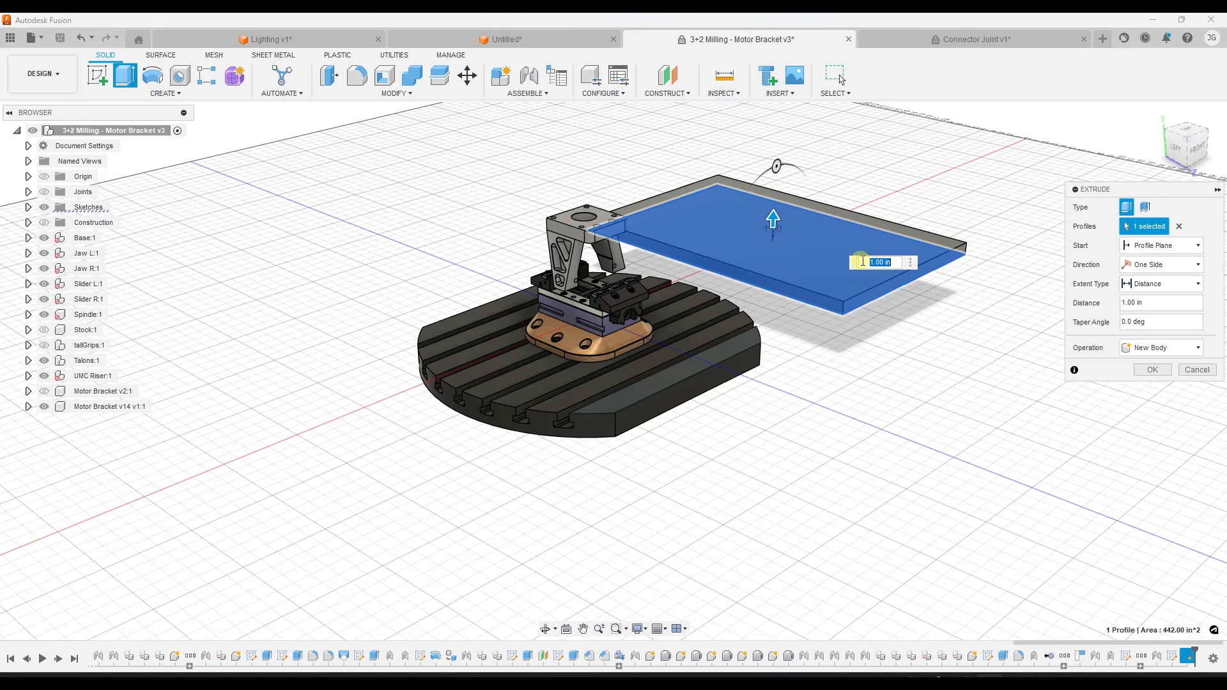
{"action": "left_click", "coordinate": [888, 261]}
{"action": "key", "text": "Return"}
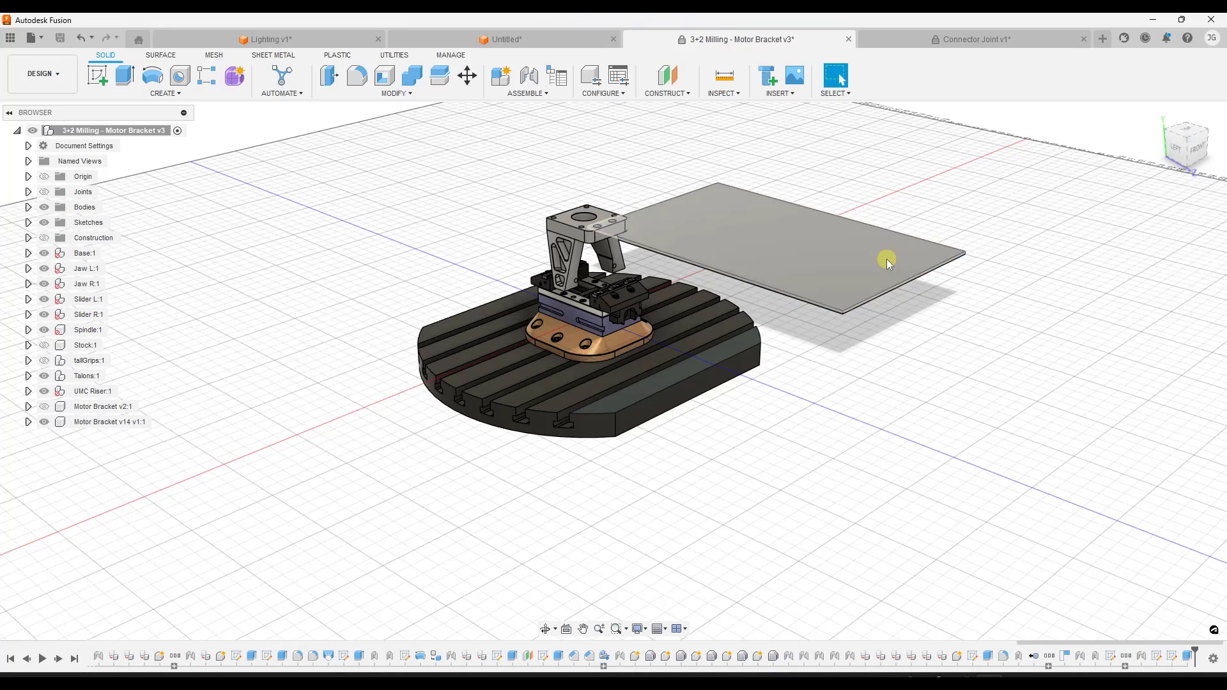
Rotate the plate body into a steep tilt beside the motor bracket and shift it -4 in along its X direction
{"action": "middle_click_drag", "start_coordinate": [814, 267], "coordinate": [770, 264], "text": "shift"}
{"action": "left_click", "coordinate": [396, 93]}
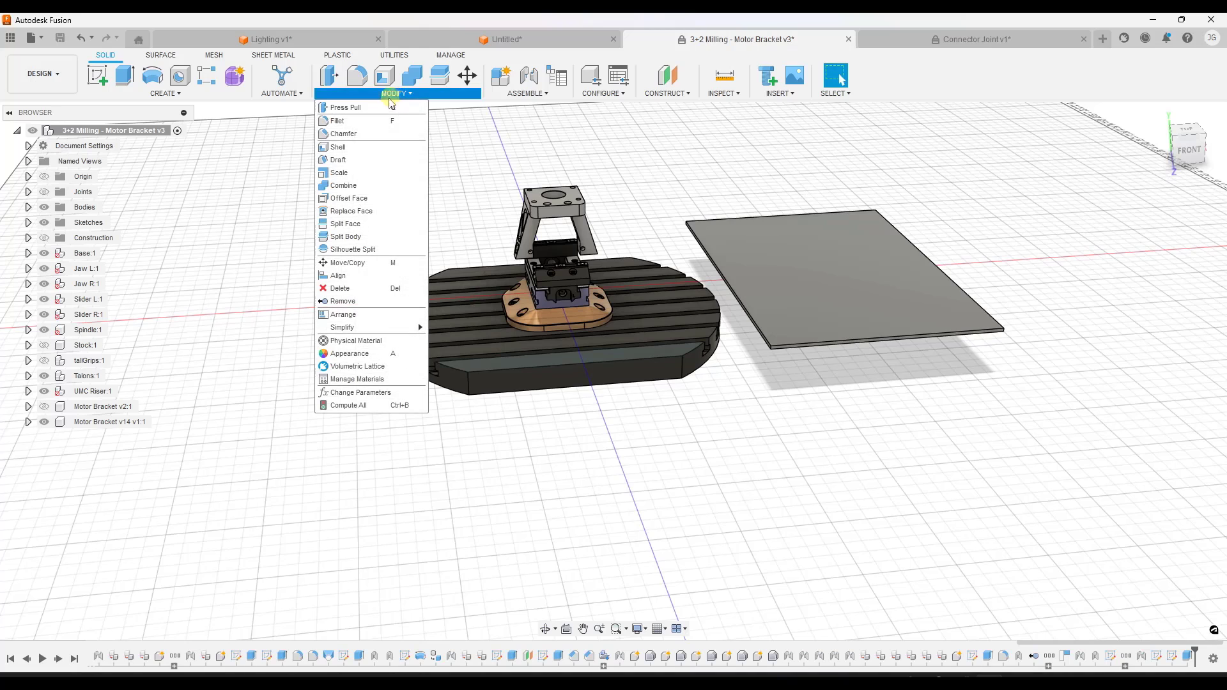
{"action": "left_click", "coordinate": [347, 262]}
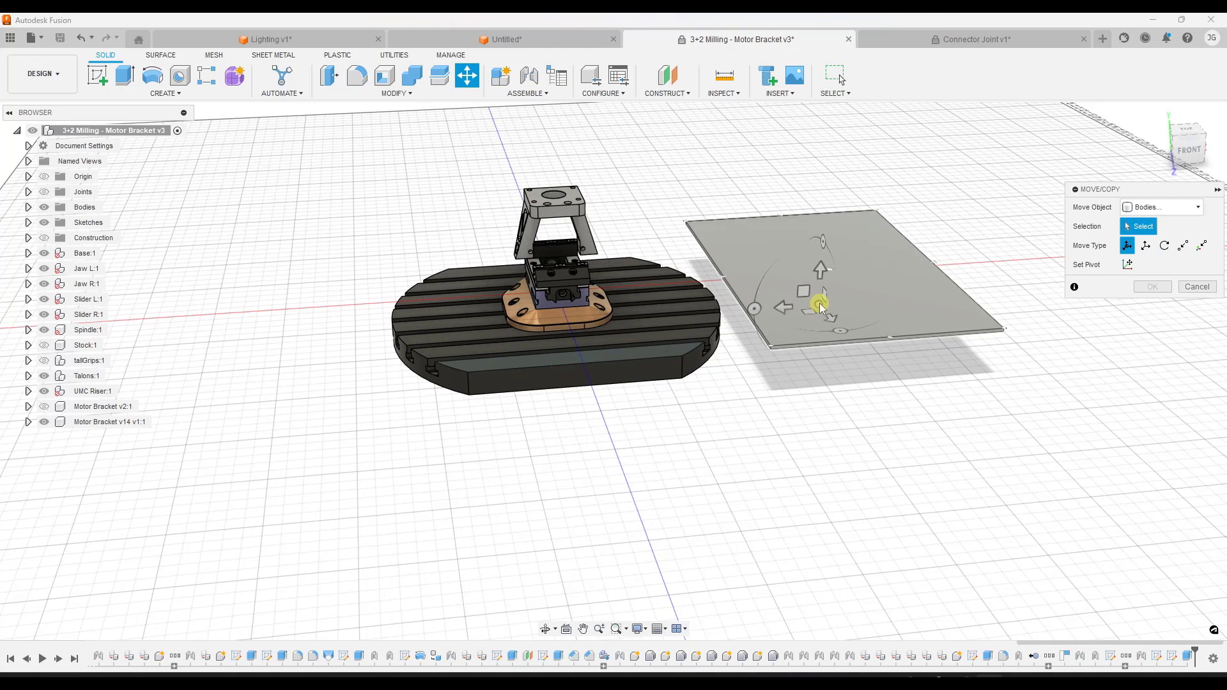
{"action": "left_click", "coordinate": [831, 270]}
{"action": "left_click_drag", "start_coordinate": [787, 251], "coordinate": [786, 324]}
{"action": "left_click_drag", "start_coordinate": [804, 340], "coordinate": [814, 343]}
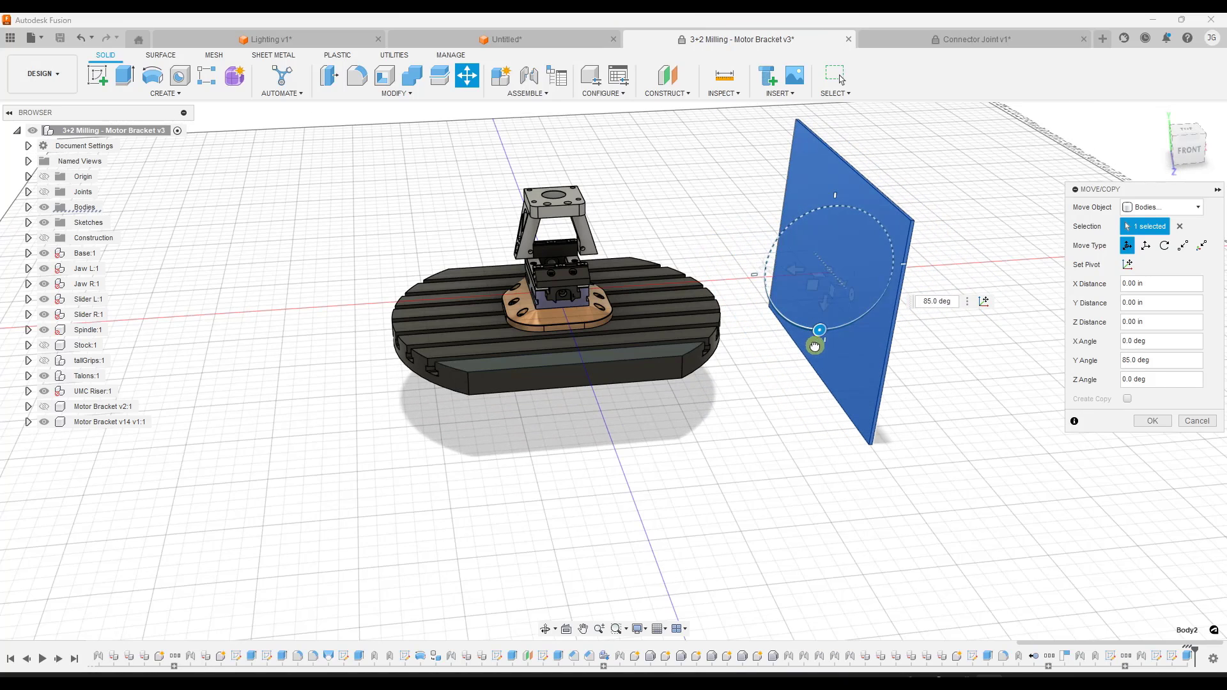
{"action": "left_click_drag", "start_coordinate": [813, 282], "coordinate": [855, 282]}
{"action": "key", "text": "ctrl+z"}
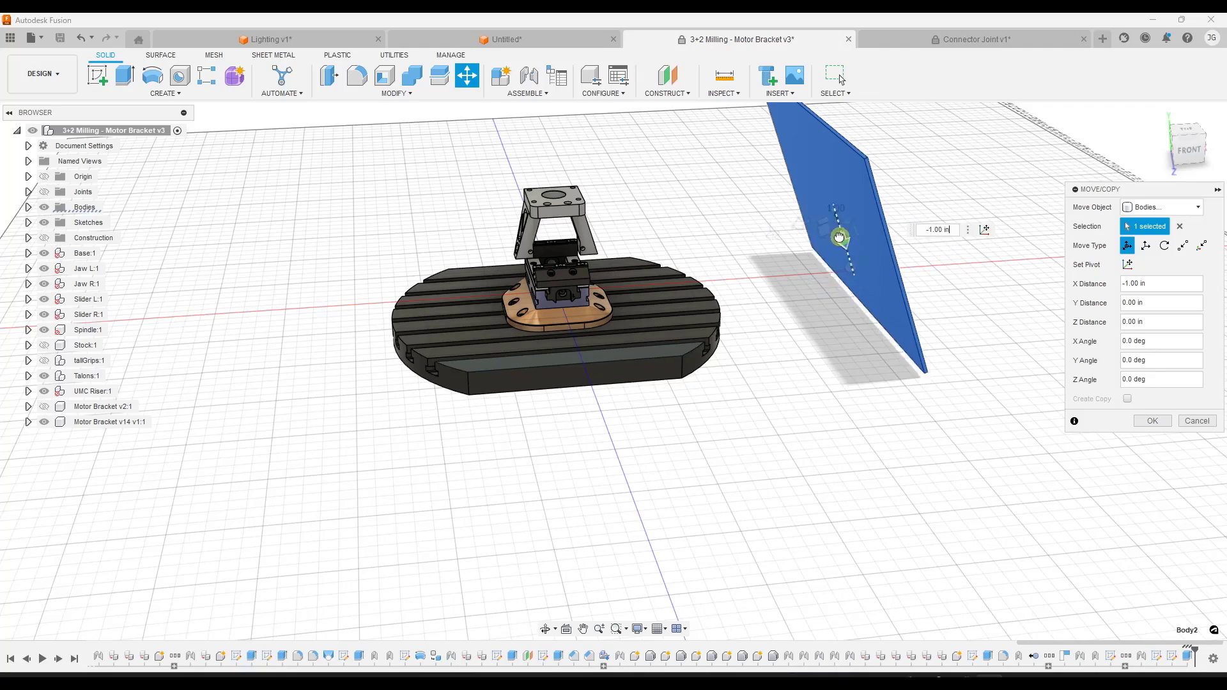
{"action": "middle_click_drag", "start_coordinate": [723, 285], "coordinate": [752, 147], "text": "shift"}
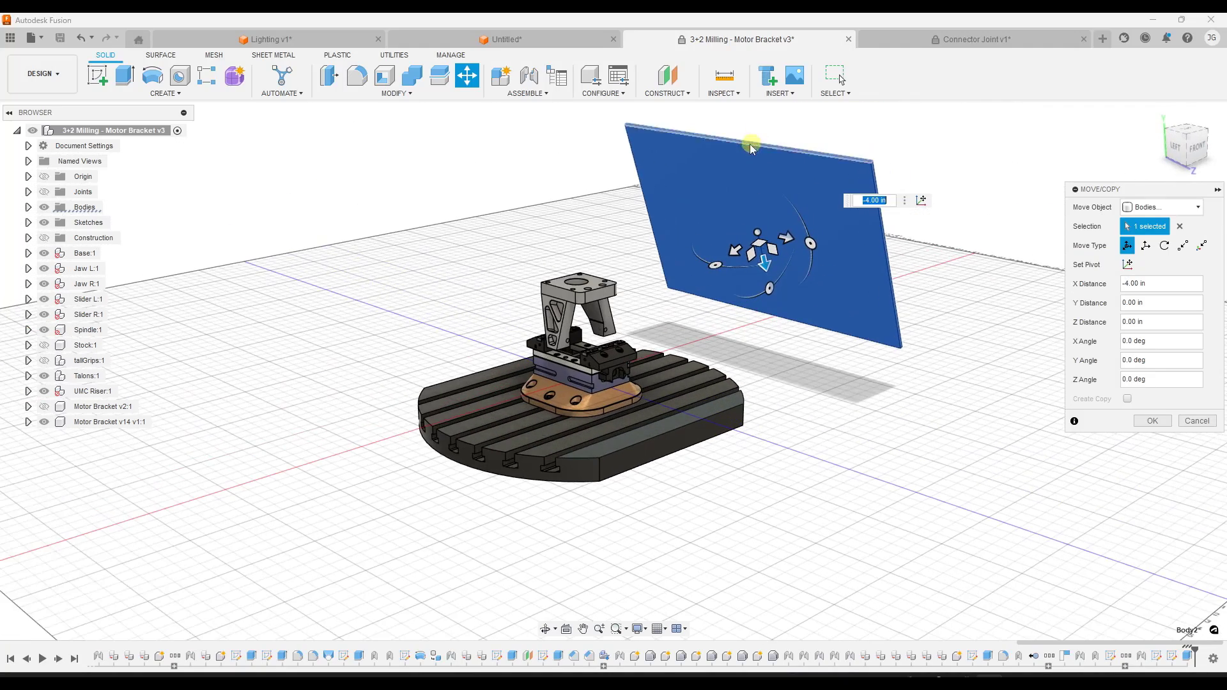
{"action": "left_click", "coordinate": [1152, 421]}
Switch the motor bracket document to the Render workspace and open the appearance library
{"action": "left_click", "coordinate": [44, 73]}
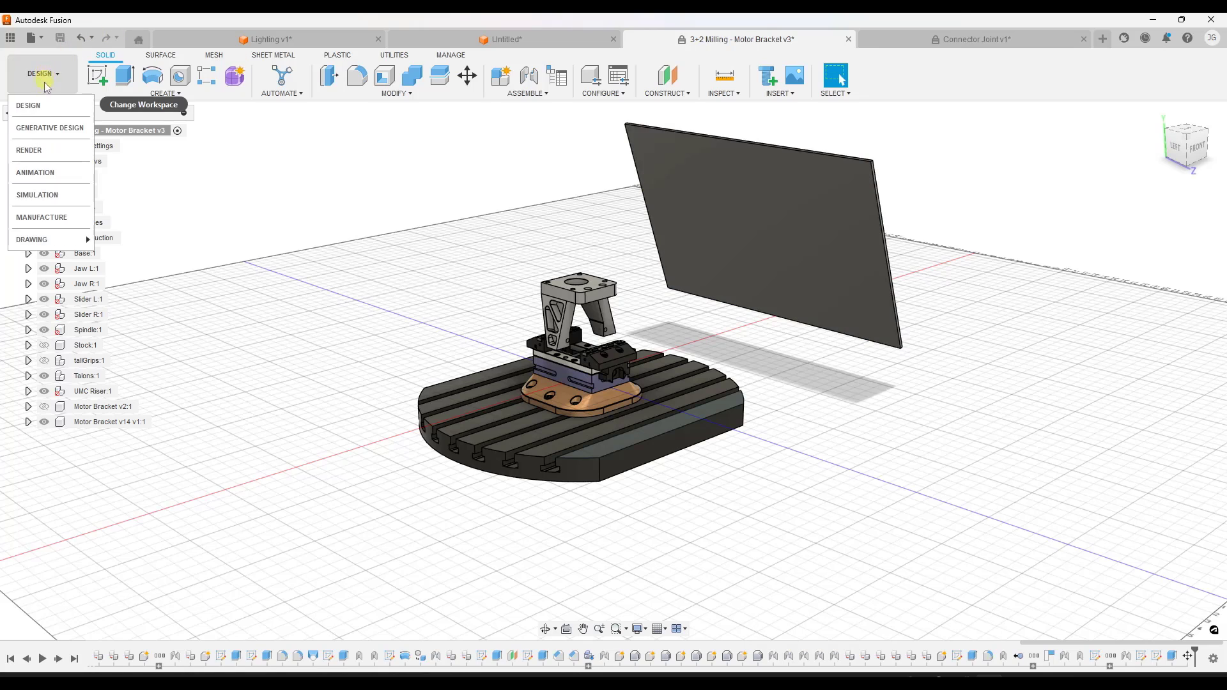
{"action": "left_click", "coordinate": [49, 153]}
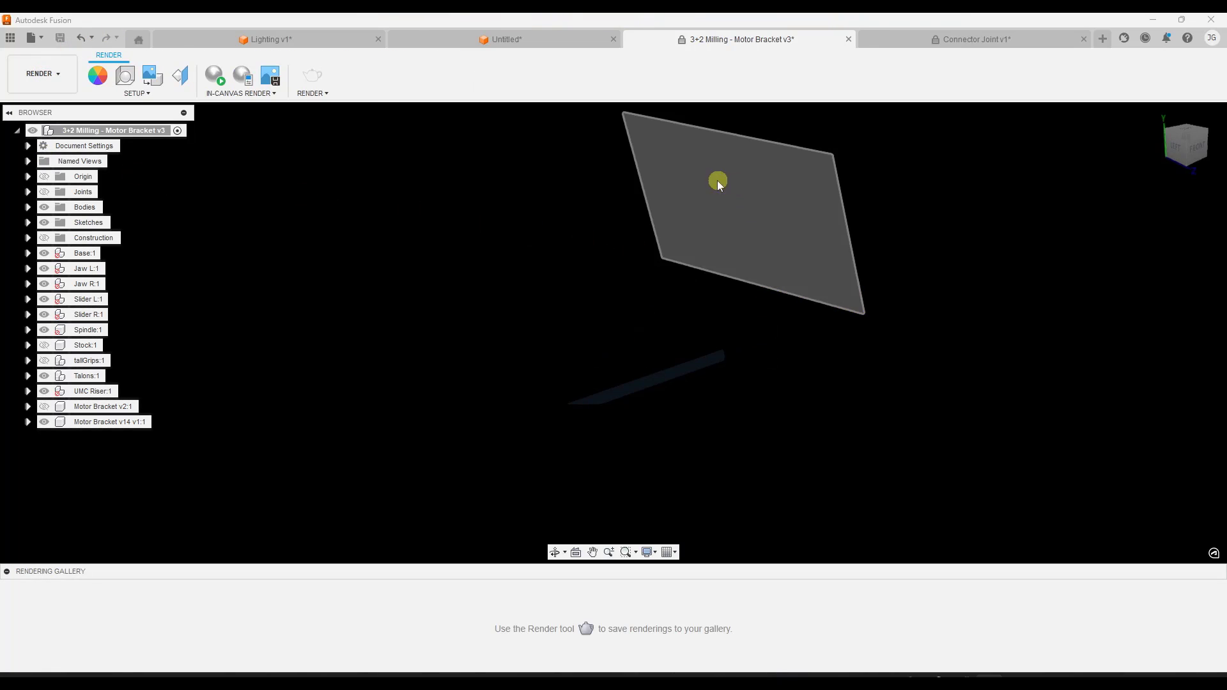
{"action": "middle_click_drag", "start_coordinate": [740, 266], "coordinate": [748, 296]}
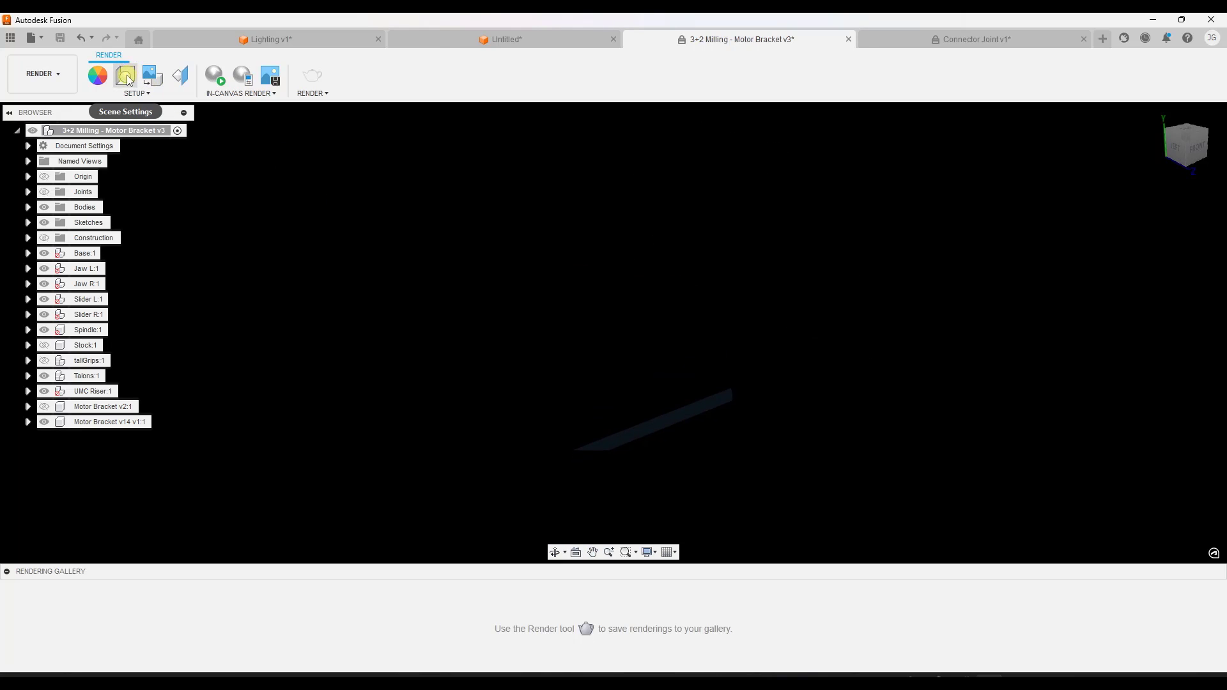
{"action": "left_click", "coordinate": [97, 85]}
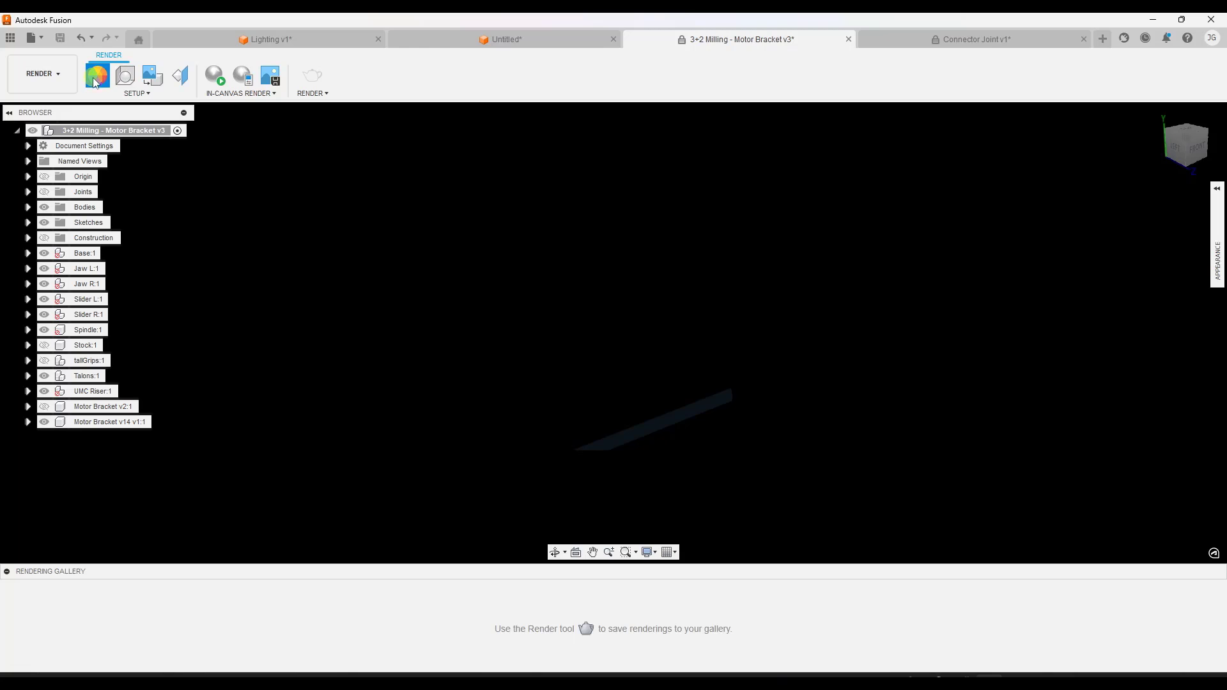
{"action": "left_click", "coordinate": [1217, 246]}
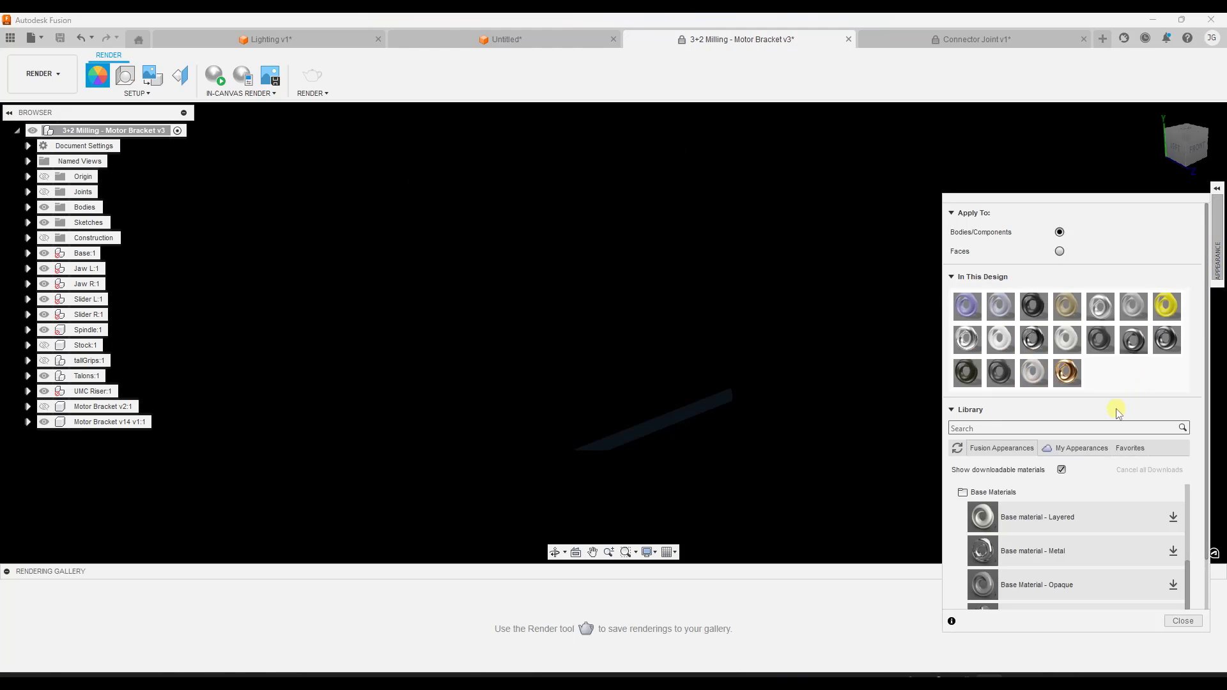
Search the appearance library for "emissive" materials
{"action": "scroll", "coordinate": [989, 497], "scroll_direction": "down", "scroll_amount": 3}
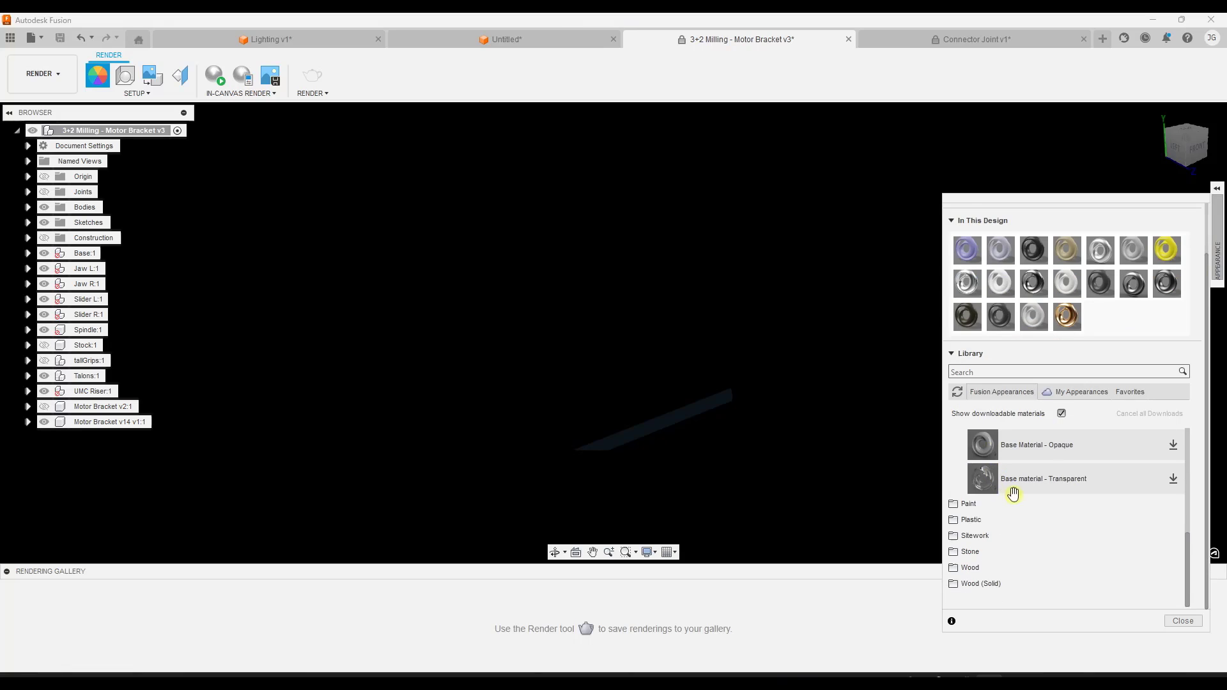
{"action": "scroll", "coordinate": [1019, 509], "scroll_direction": "up", "scroll_amount": 3}
{"action": "scroll", "coordinate": [1030, 473], "scroll_direction": "up", "scroll_amount": 5}
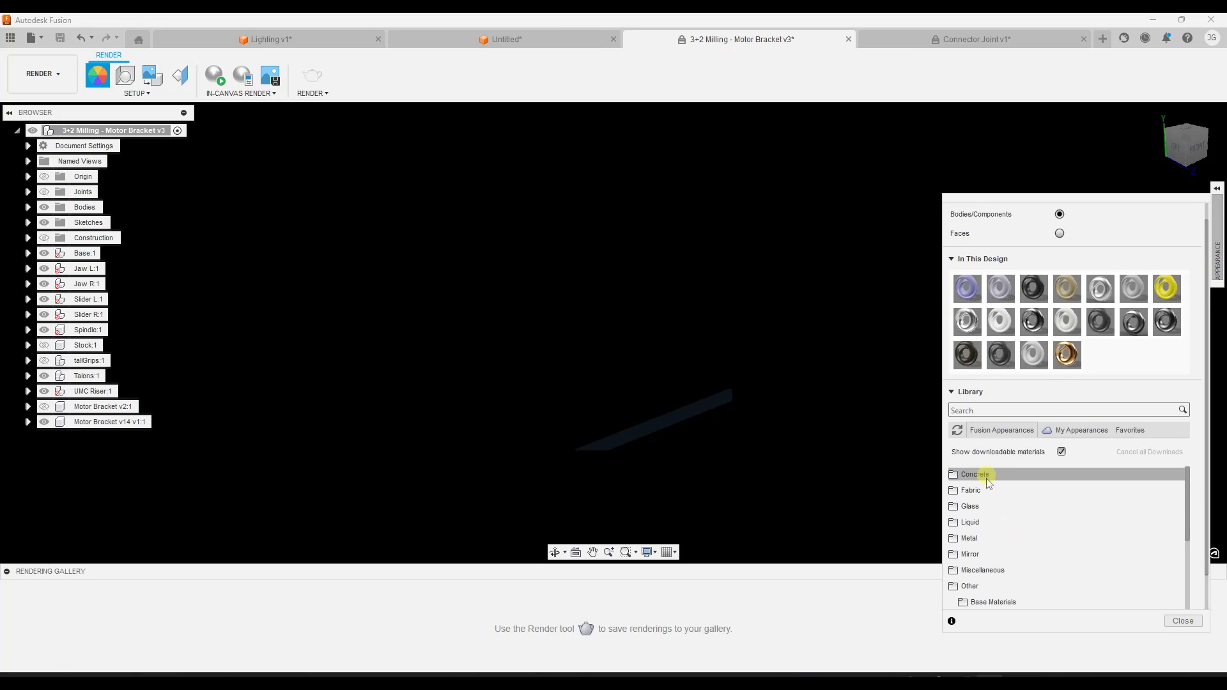
{"action": "left_click", "coordinate": [997, 570]}
{"action": "scroll", "coordinate": [1038, 505], "scroll_direction": "down", "scroll_amount": 3}
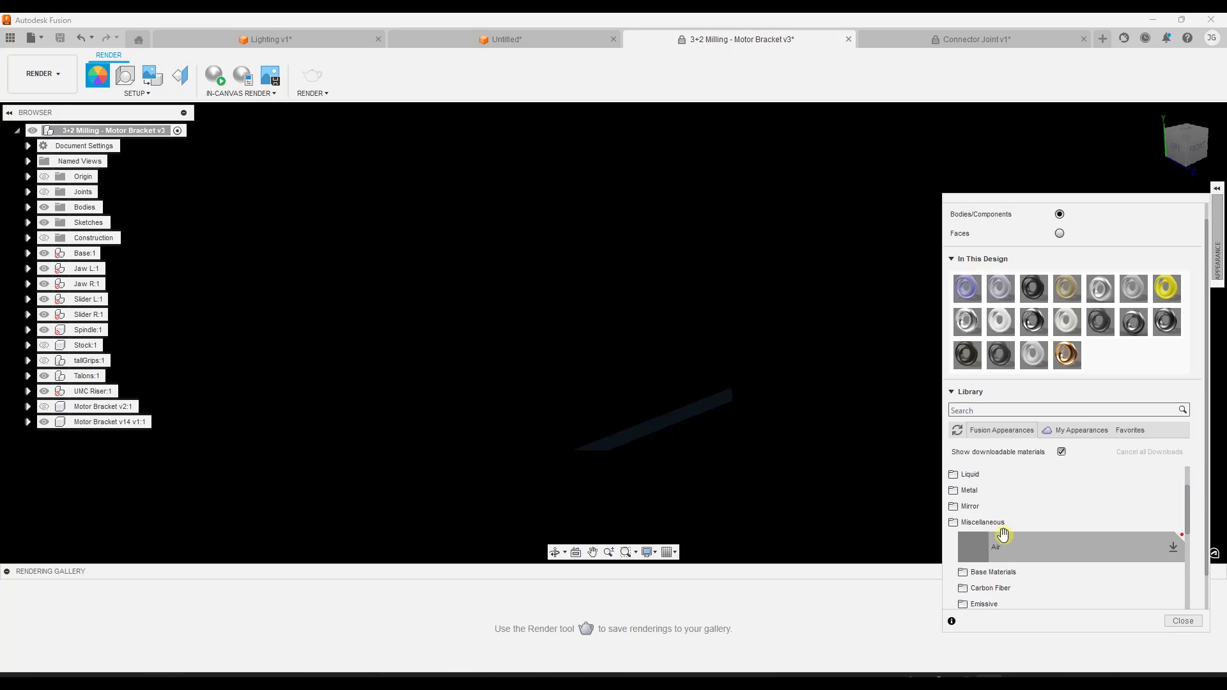
{"action": "left_click", "coordinate": [1006, 522]}
{"action": "left_click", "coordinate": [988, 411]}
{"action": "left_click", "coordinate": [988, 412]}
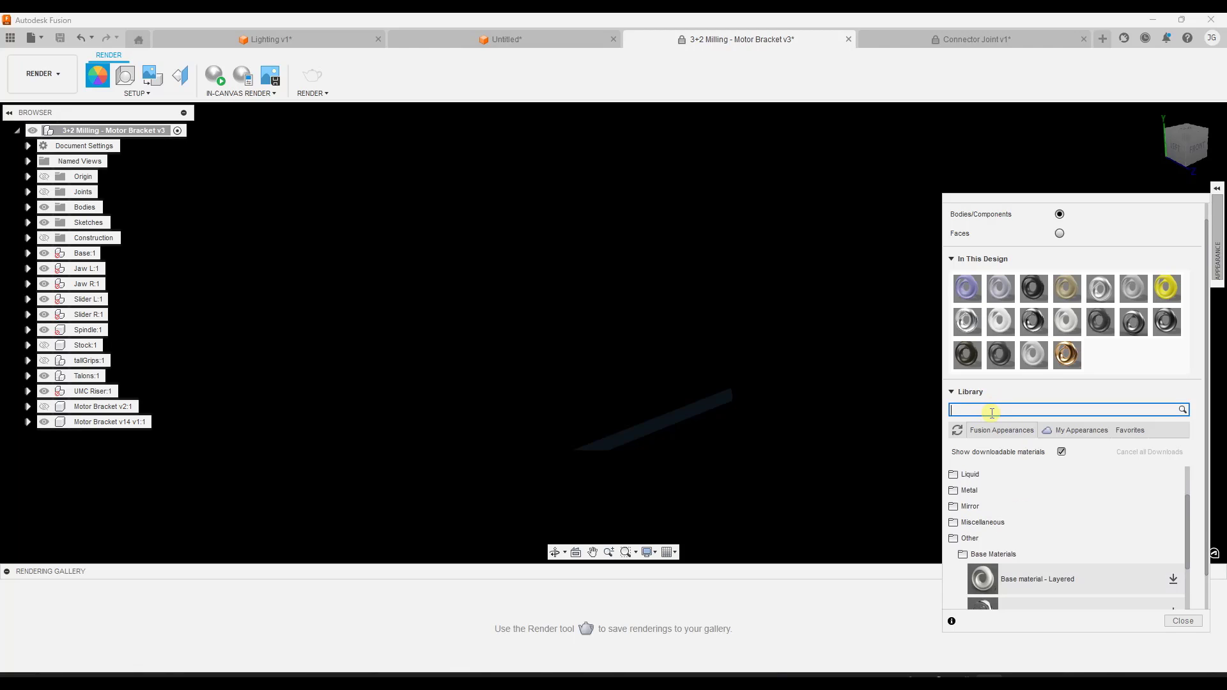
{"action": "type", "text": "emisi"}
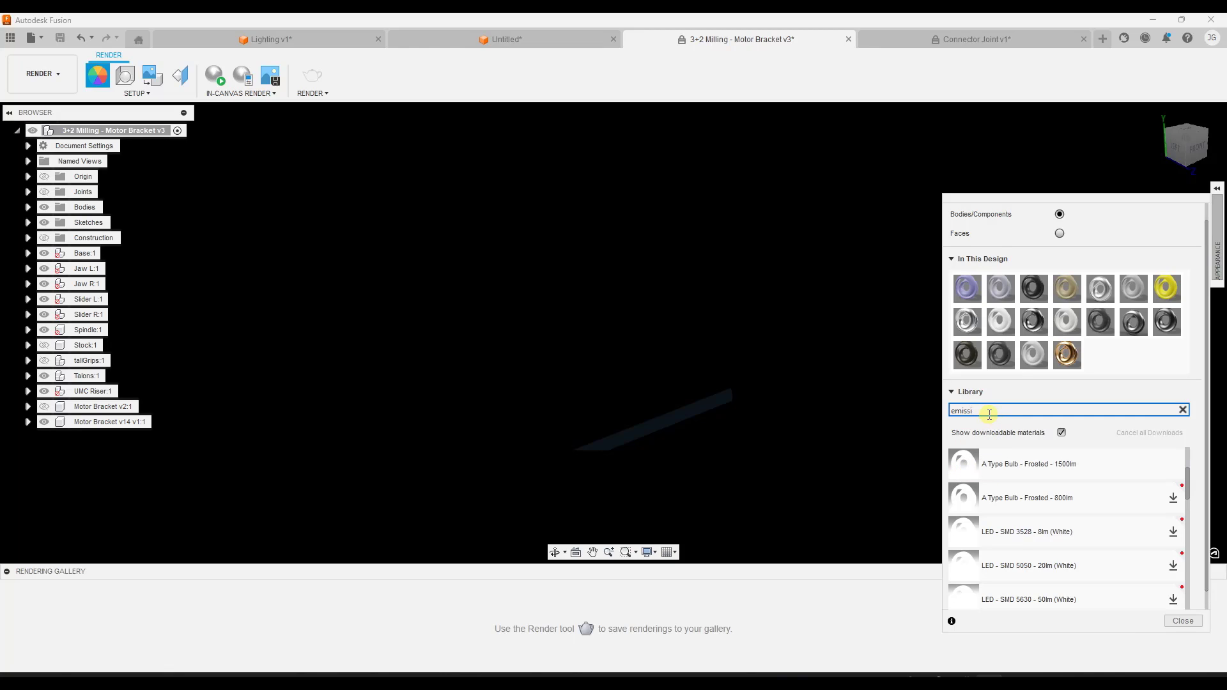
Apply the emissive appearance A Type Bulb - Frosted - 1500lm to the tilted plate body
{"action": "scroll", "coordinate": [1082, 562], "scroll_direction": "down", "scroll_amount": 4}
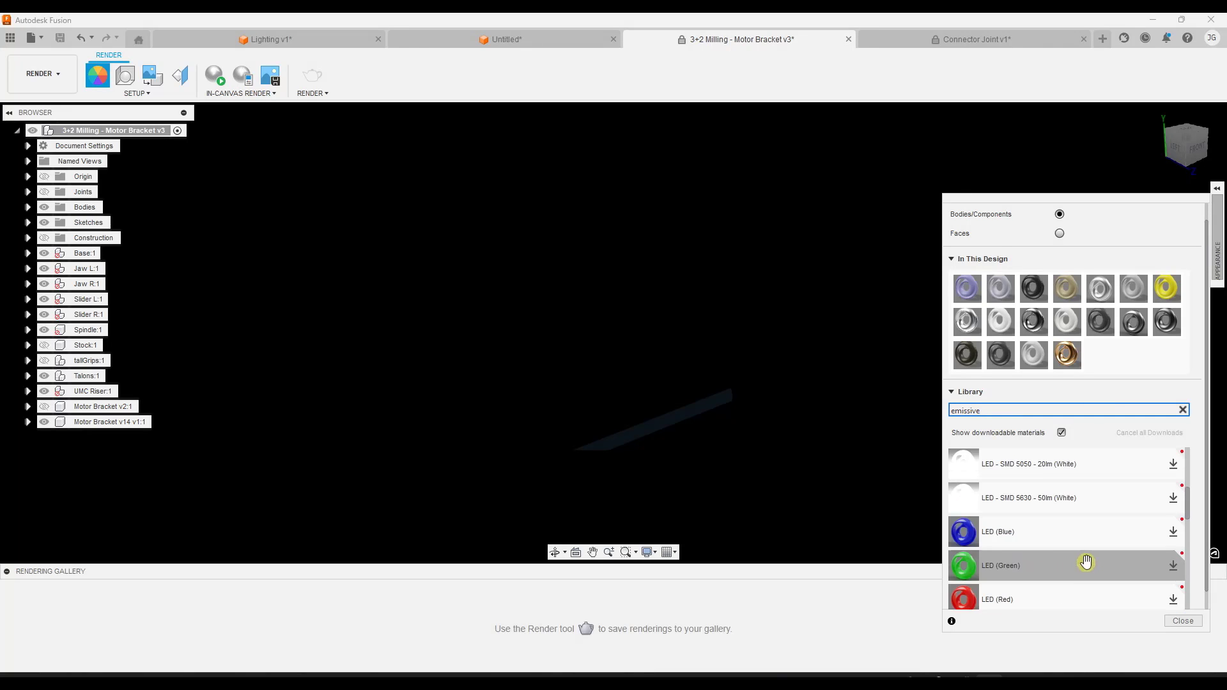
{"action": "scroll", "coordinate": [1082, 560], "scroll_direction": "up", "scroll_amount": 5}
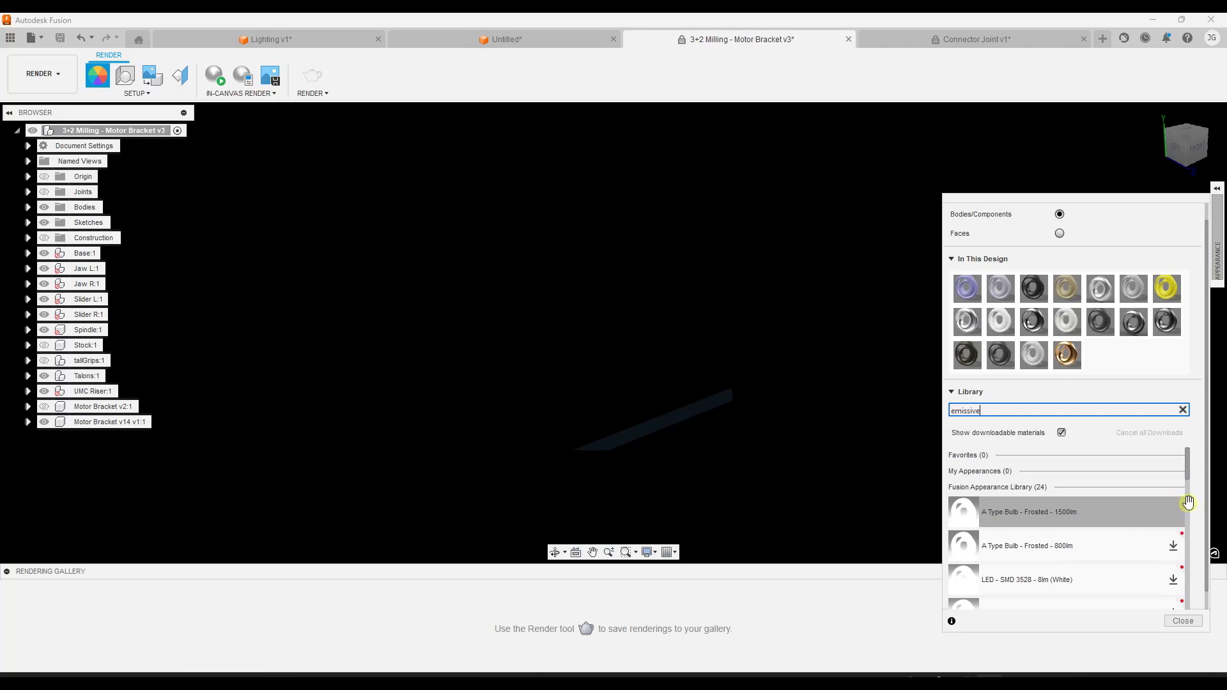
{"action": "left_click_drag", "start_coordinate": [1187, 470], "coordinate": [1187, 496]}
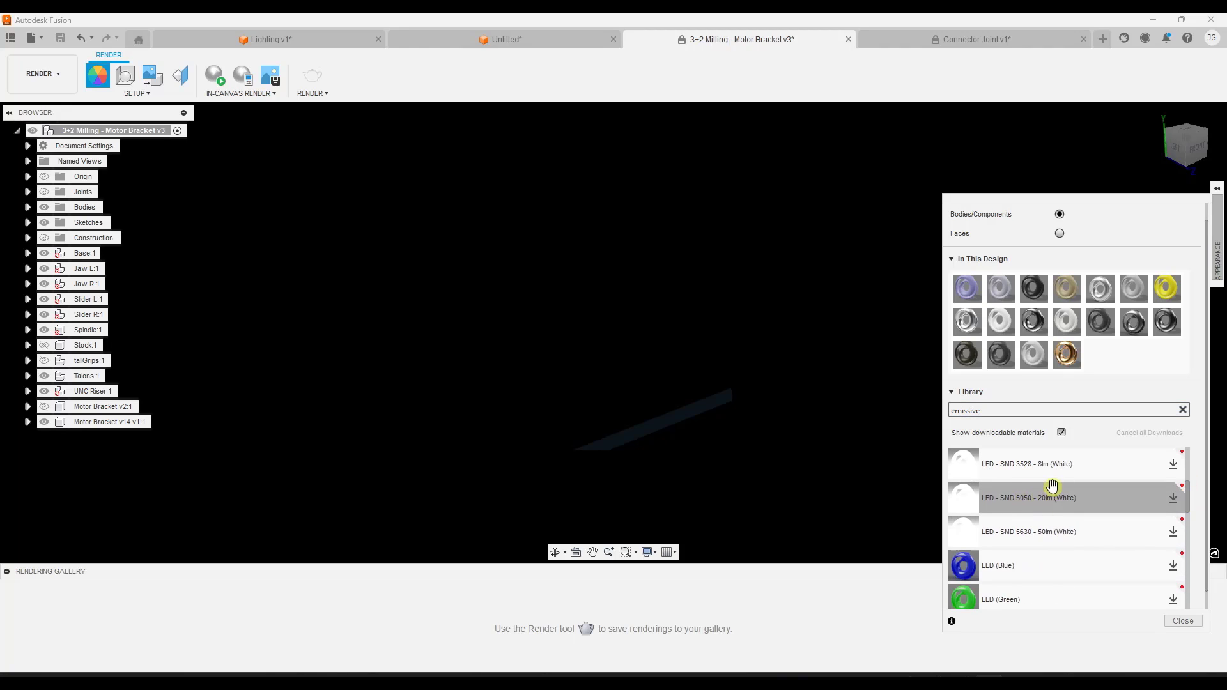
{"action": "scroll", "coordinate": [1055, 492], "scroll_direction": "up", "scroll_amount": 3}
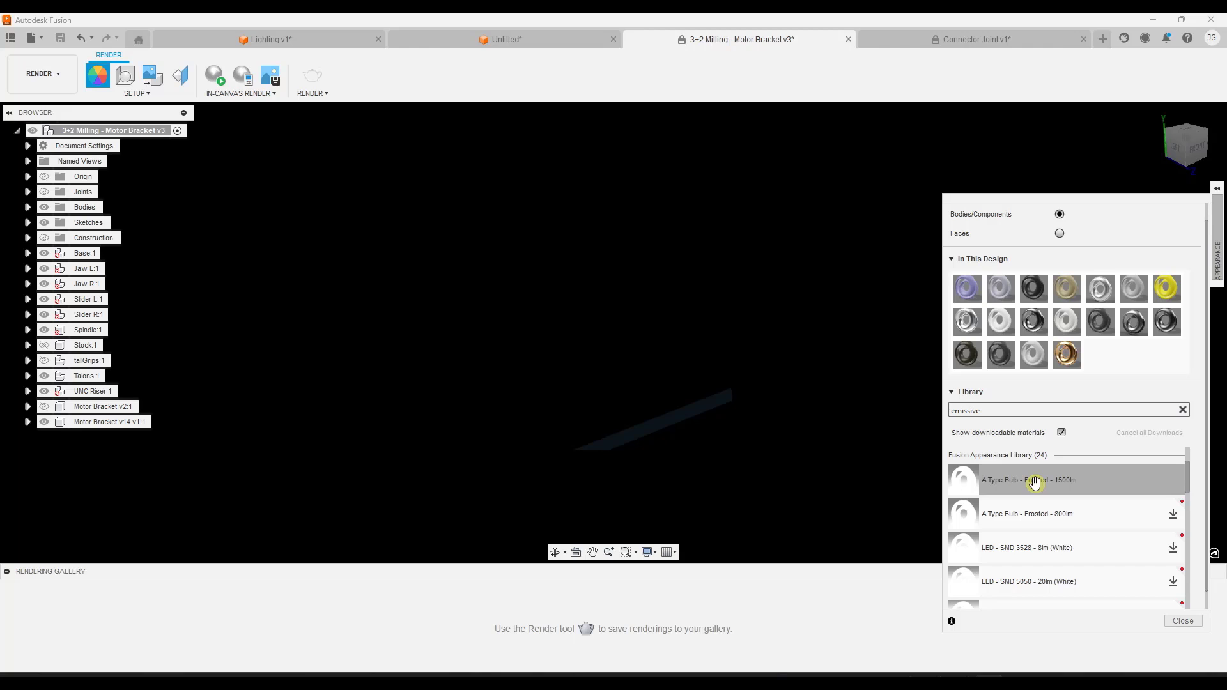
{"action": "left_click_drag", "start_coordinate": [1015, 479], "coordinate": [830, 288]}
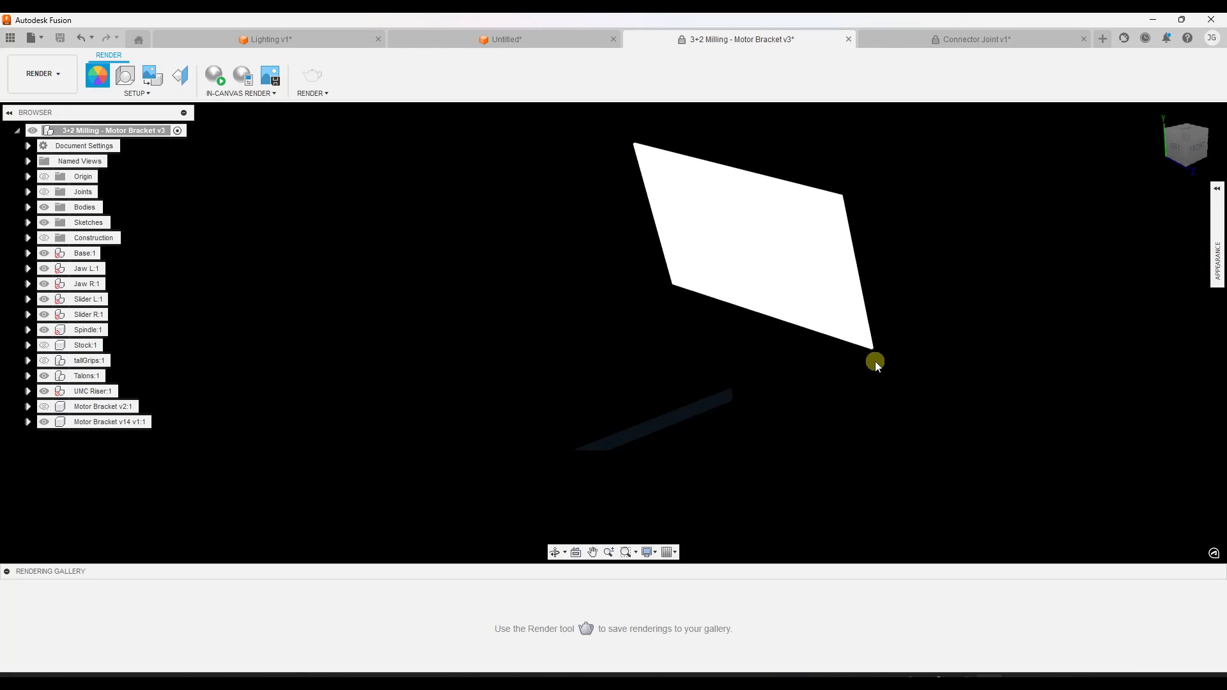
Edit the plate's A Type Bulb - Frosted - 1500lm appearance and set its luminance to 35714 cd/m^2
{"action": "mouse_move", "coordinate": [875, 361]}
{"action": "middle_mouse_down", "text": "shift"}
{"action": "mouse_move", "coordinate": [772, 352]}
{"action": "mouse_move", "coordinate": [871, 356]}
{"action": "middle_mouse_up", "text": "shift"}
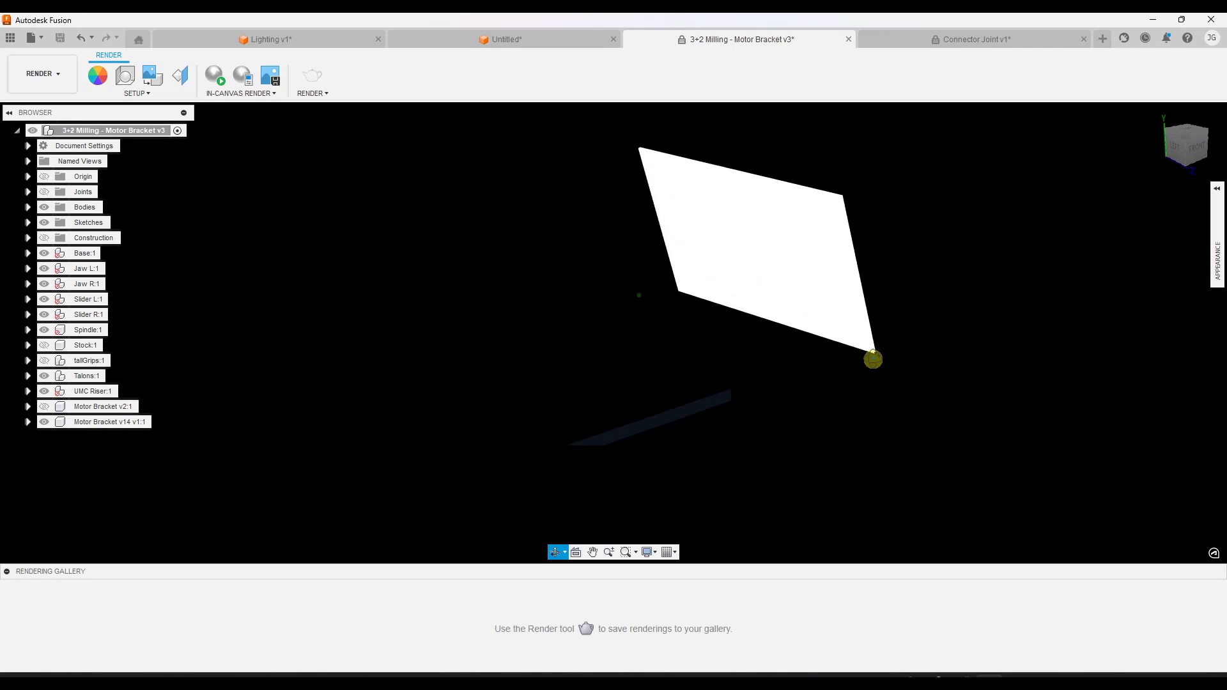
{"action": "key", "text": "a"}
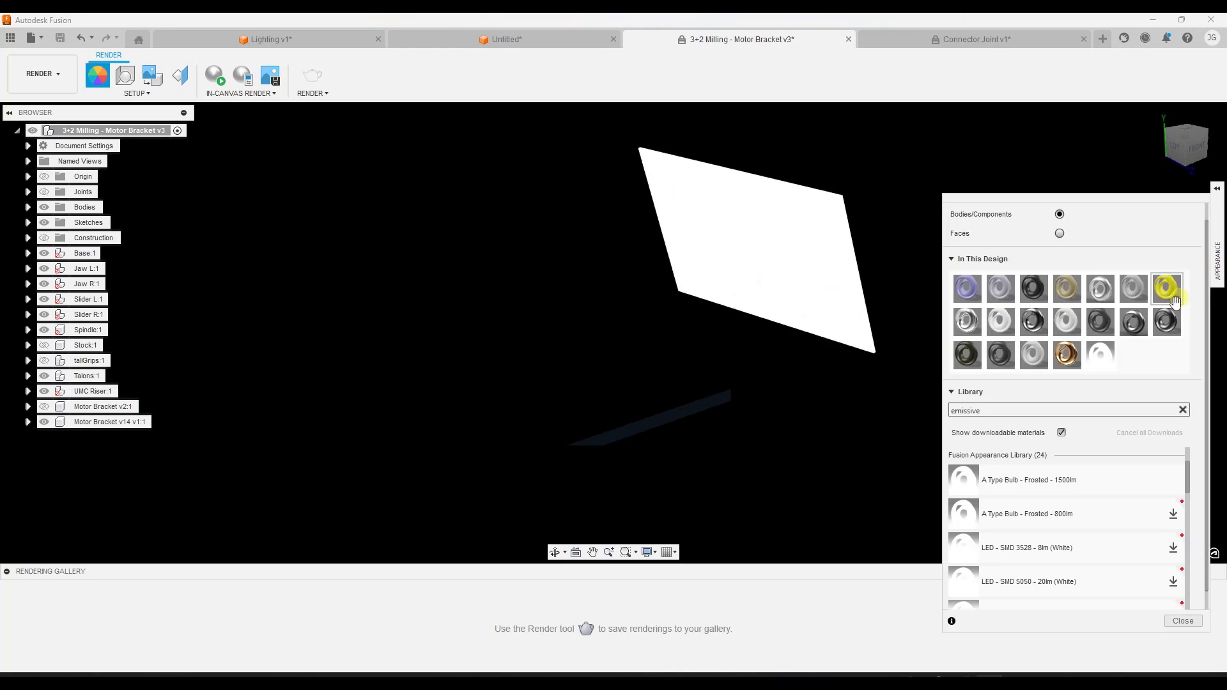
{"action": "right_click", "coordinate": [1102, 357]}
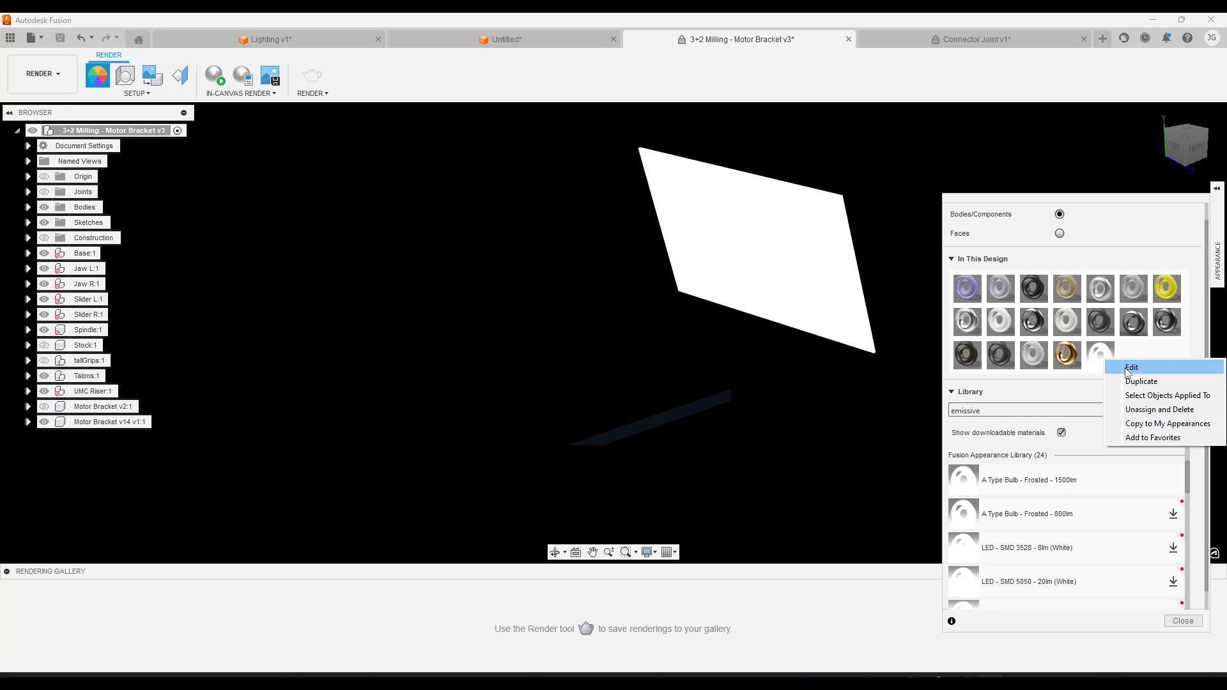
{"action": "left_click", "coordinate": [1122, 364]}
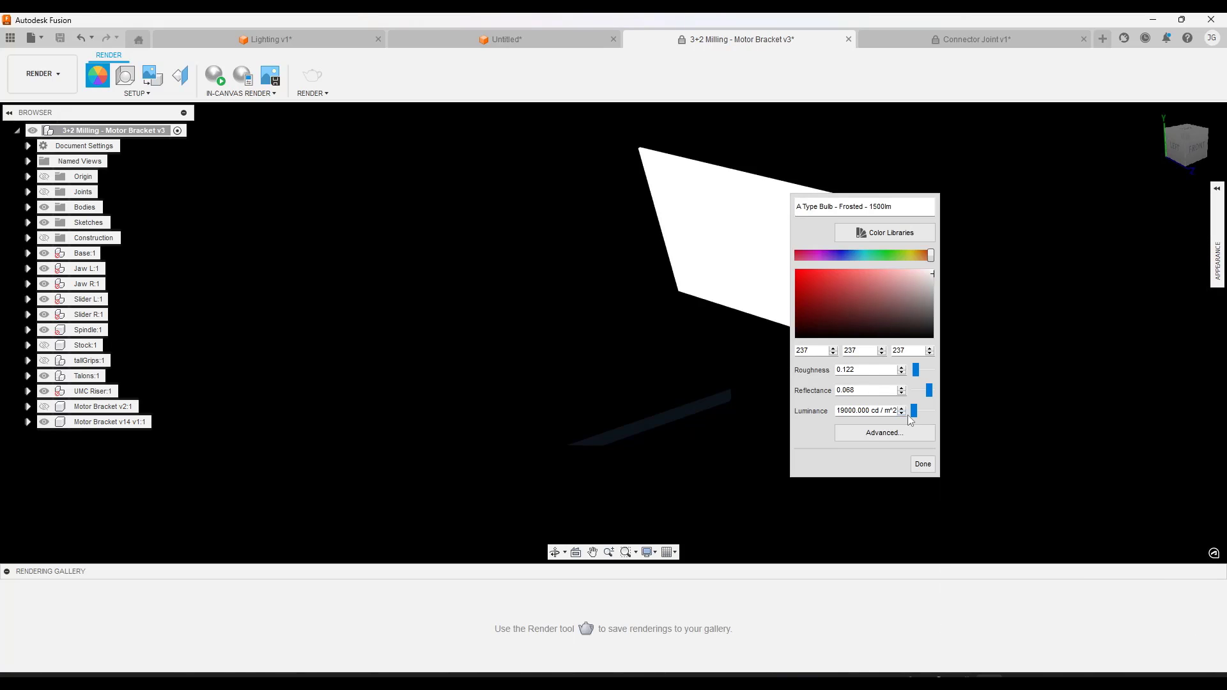
{"action": "mouse_move", "coordinate": [919, 412]}
{"action": "left_mouse_down"}
{"action": "mouse_move", "coordinate": [933, 415]}
{"action": "mouse_move", "coordinate": [916, 415]}
{"action": "left_mouse_up"}
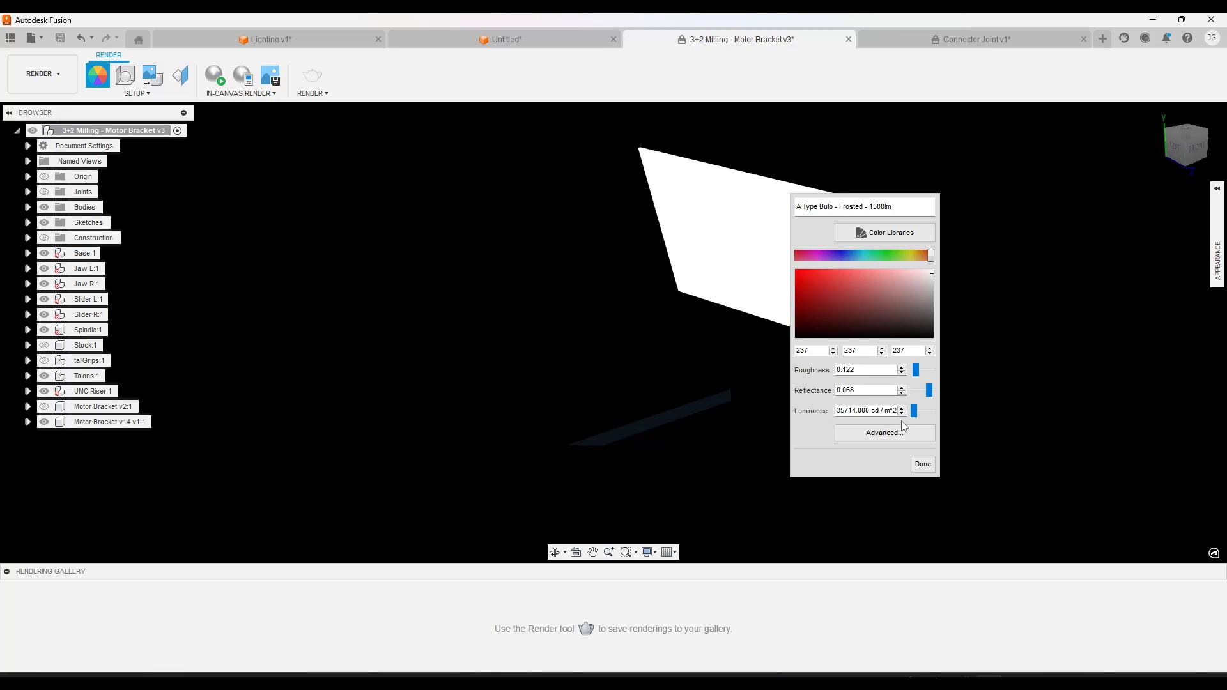
Finish the appearance edit and start an in-canvas render of the bracket scene lit by the emissive plate
{"action": "left_click", "coordinate": [923, 464]}
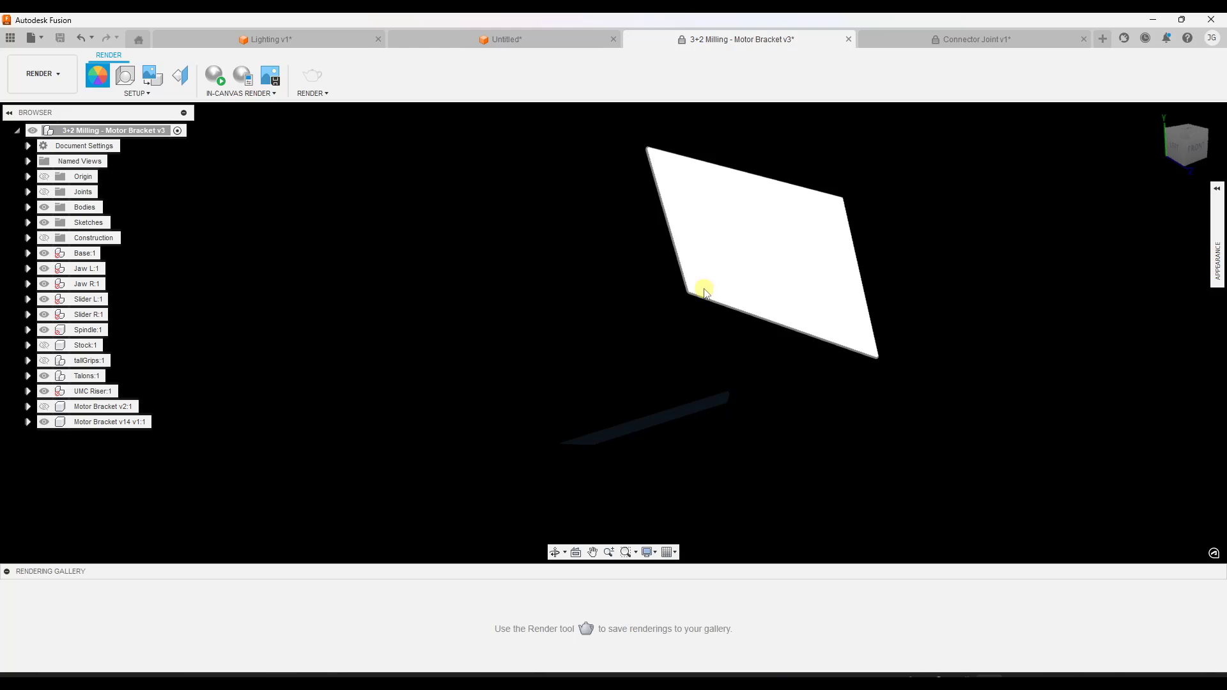
{"action": "left_click", "coordinate": [211, 76]}
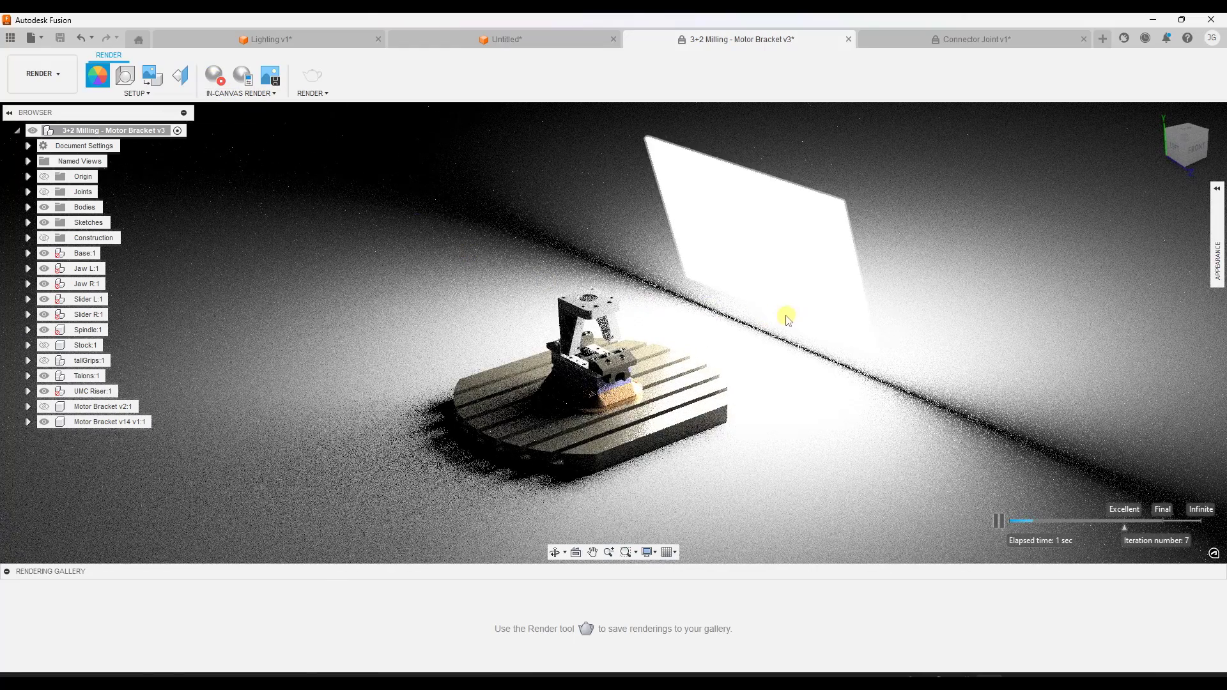
{"action": "mouse_move", "coordinate": [787, 315]}
{"action": "middle_mouse_down", "text": "shift"}
{"action": "mouse_move", "coordinate": [676, 307]}
{"action": "mouse_move", "coordinate": [786, 318]}
{"action": "middle_mouse_up", "text": "shift"}
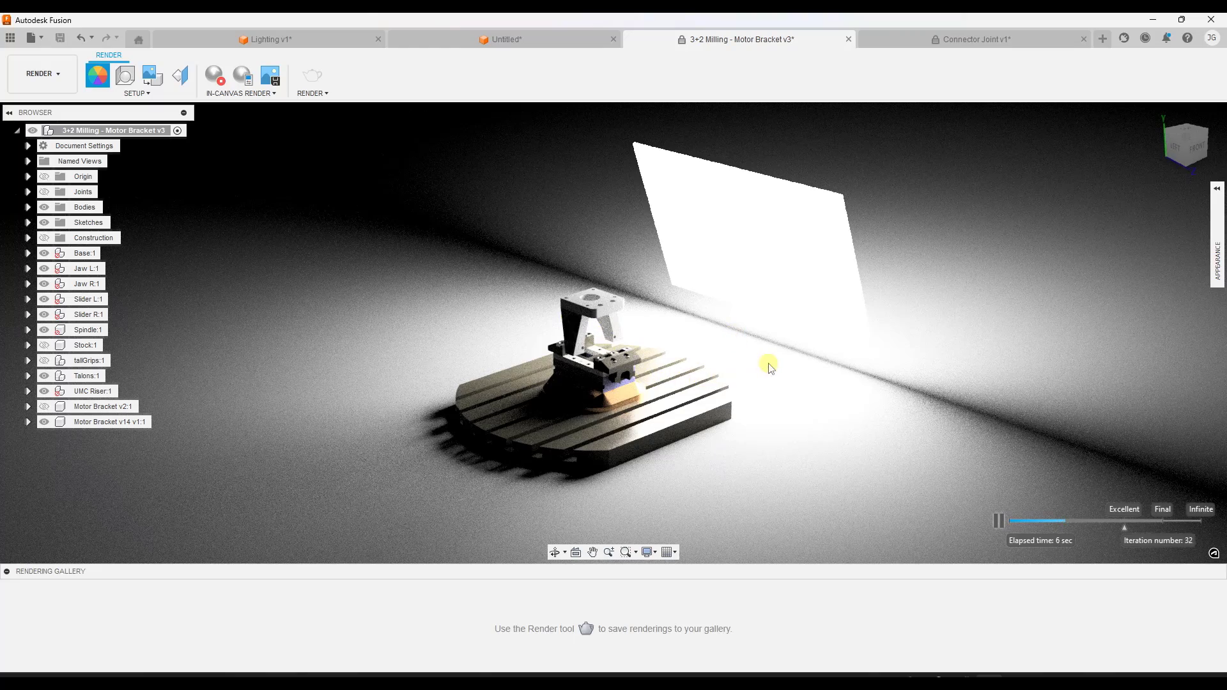
{"action": "middle_click_drag", "start_coordinate": [769, 366], "coordinate": [734, 313], "text": "shift"}
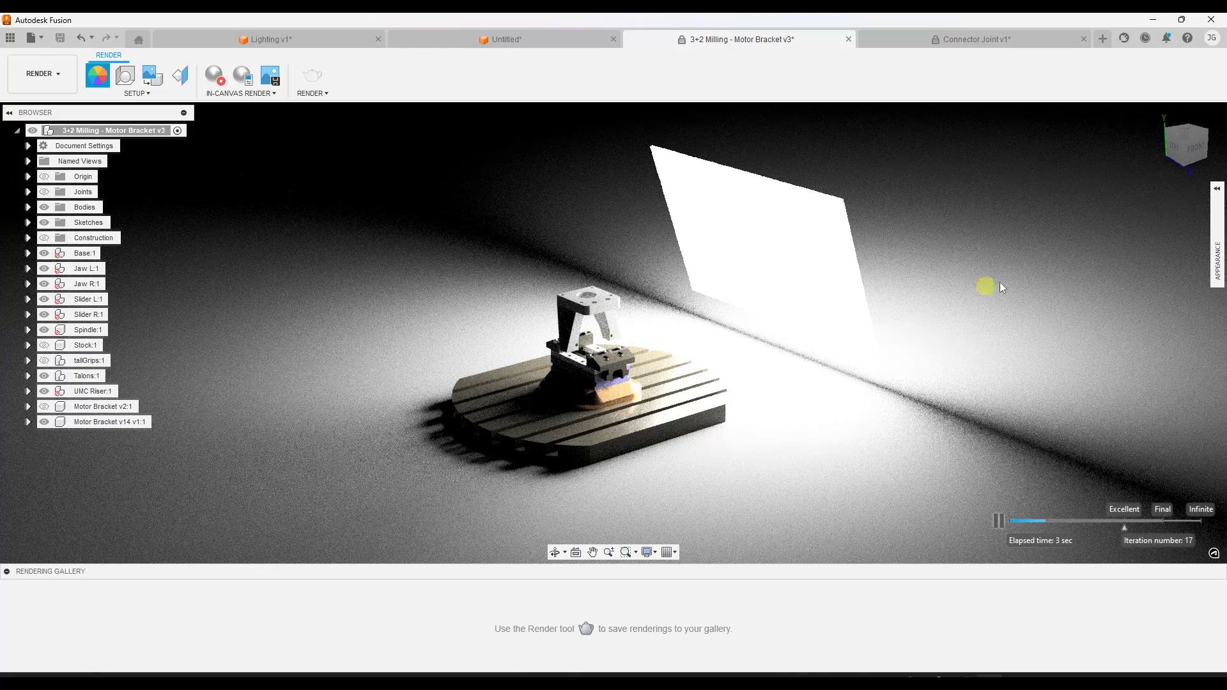
Edit the plate's A Type Bulb - Frosted - 1500lm appearance and reduce its luminance to 1499 cd/m^2
{"action": "left_click", "coordinate": [1217, 262]}
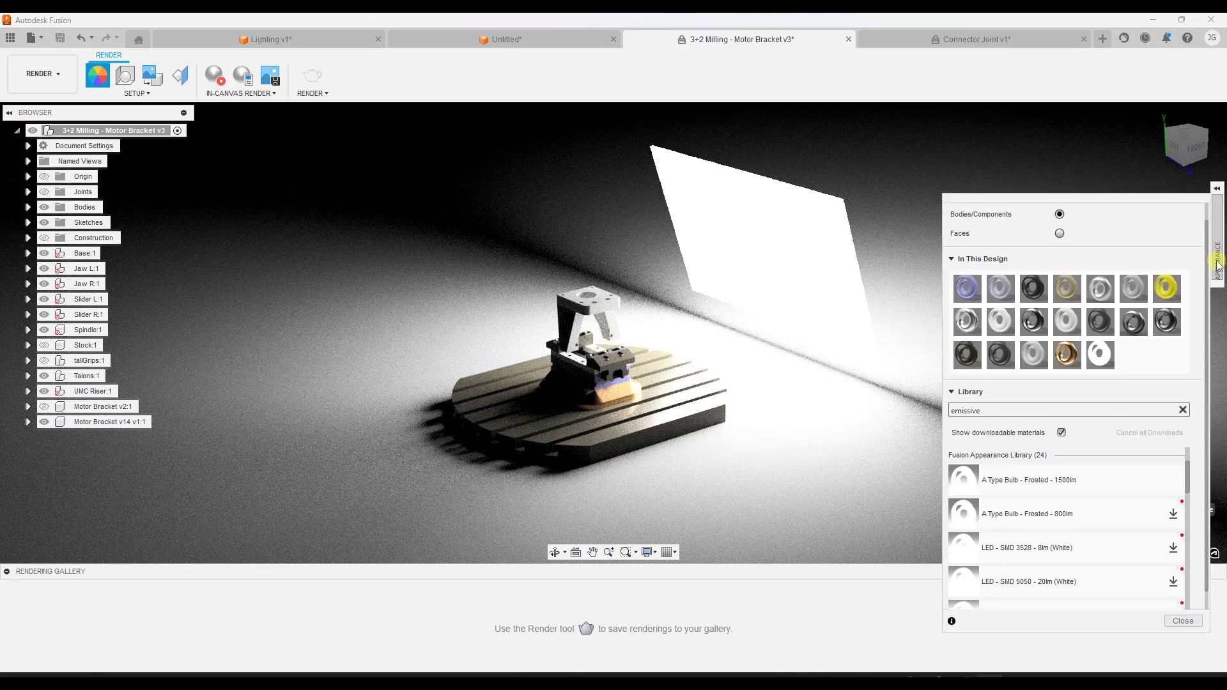
{"action": "right_click", "coordinate": [1099, 354]}
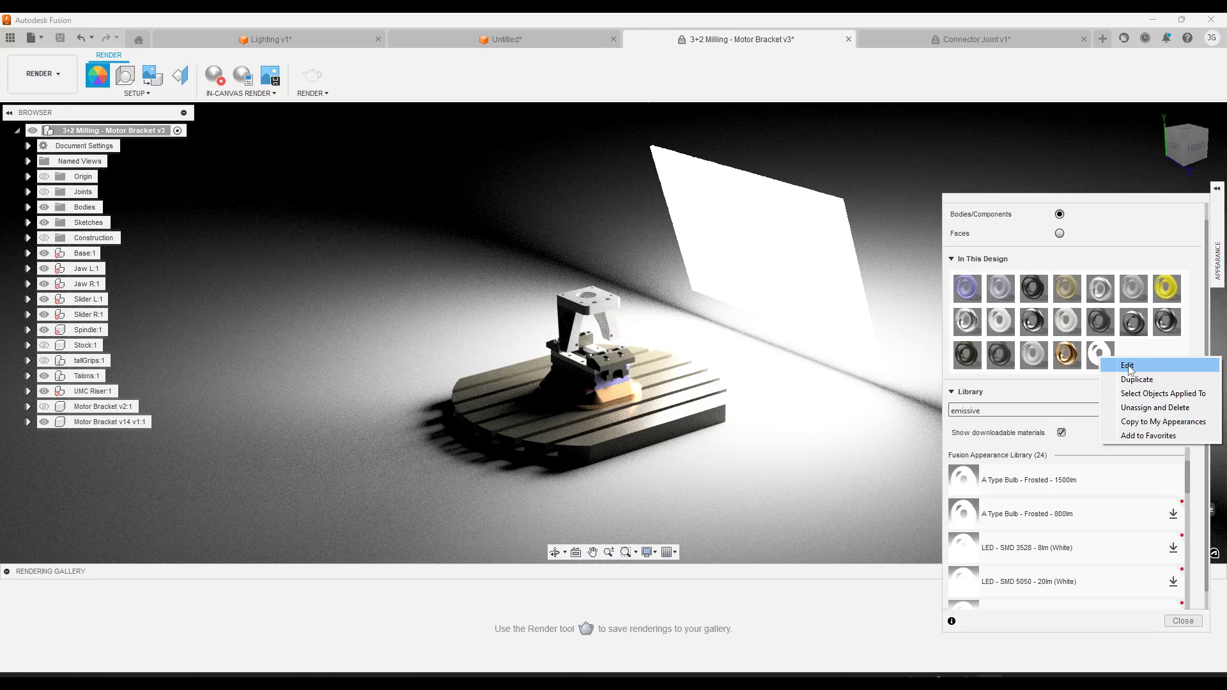
{"action": "left_click", "coordinate": [1128, 365]}
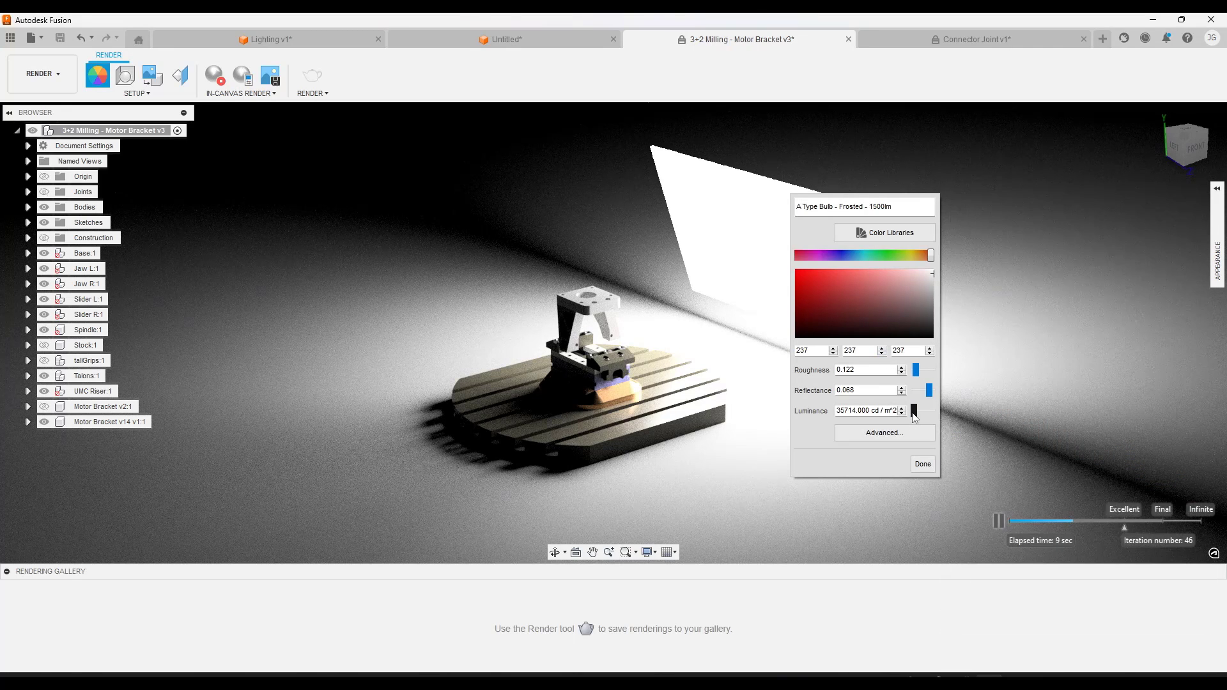
{"action": "left_click", "coordinate": [913, 413]}
{"action": "left_click", "coordinate": [914, 411]}
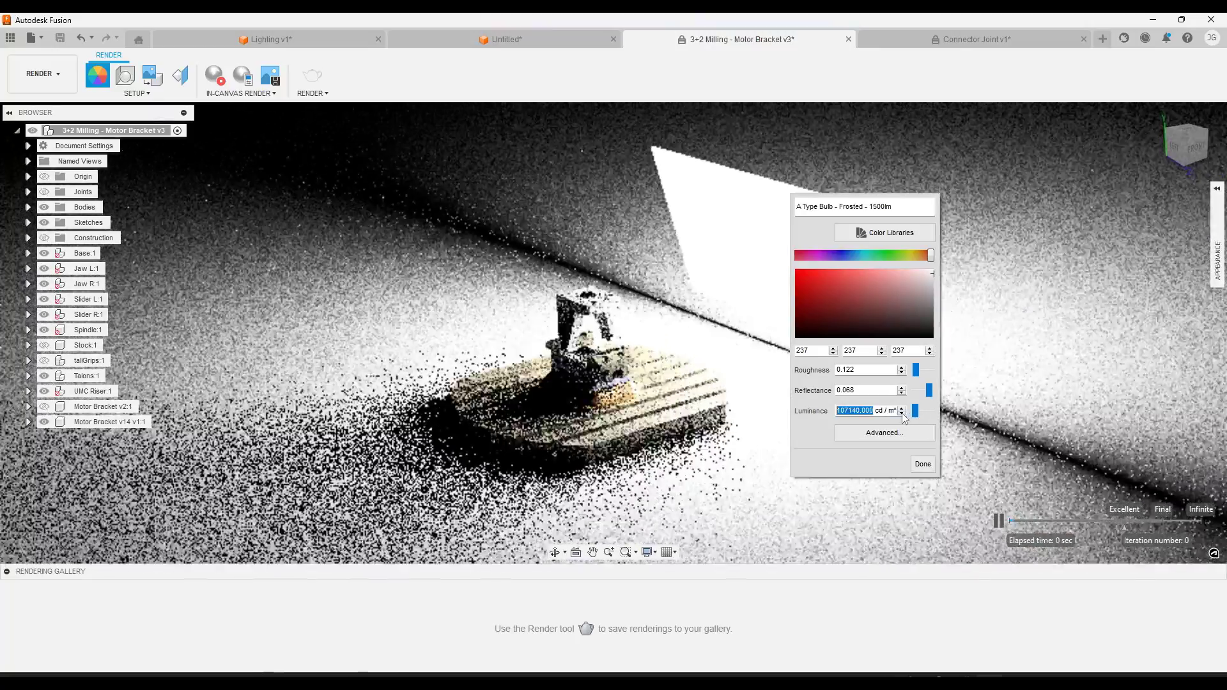
{"action": "left_click", "coordinate": [902, 413]}
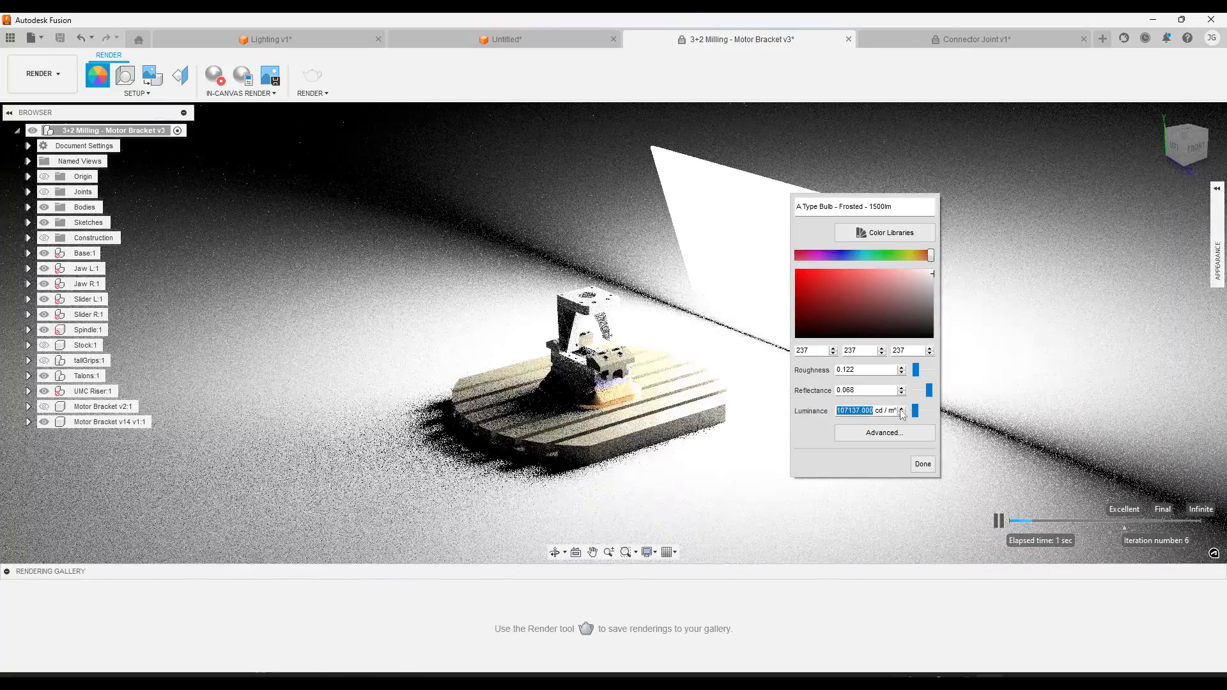
{"action": "type", "text": "1500"}
{"action": "key", "text": "Return"}
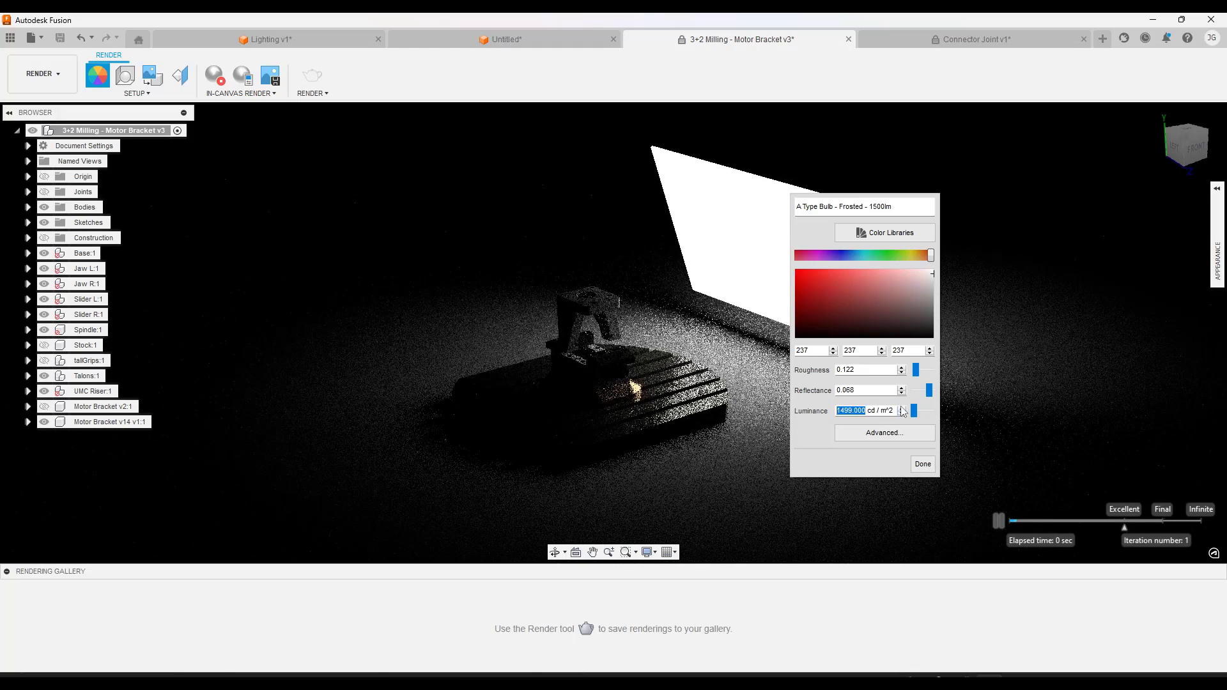
{"action": "left_click", "coordinate": [923, 465]}
Check the dimmer lighting in the render and return the motor bracket document to the Design workspace
{"action": "middle_click_drag", "start_coordinate": [765, 249], "coordinate": [761, 291], "text": "shift"}
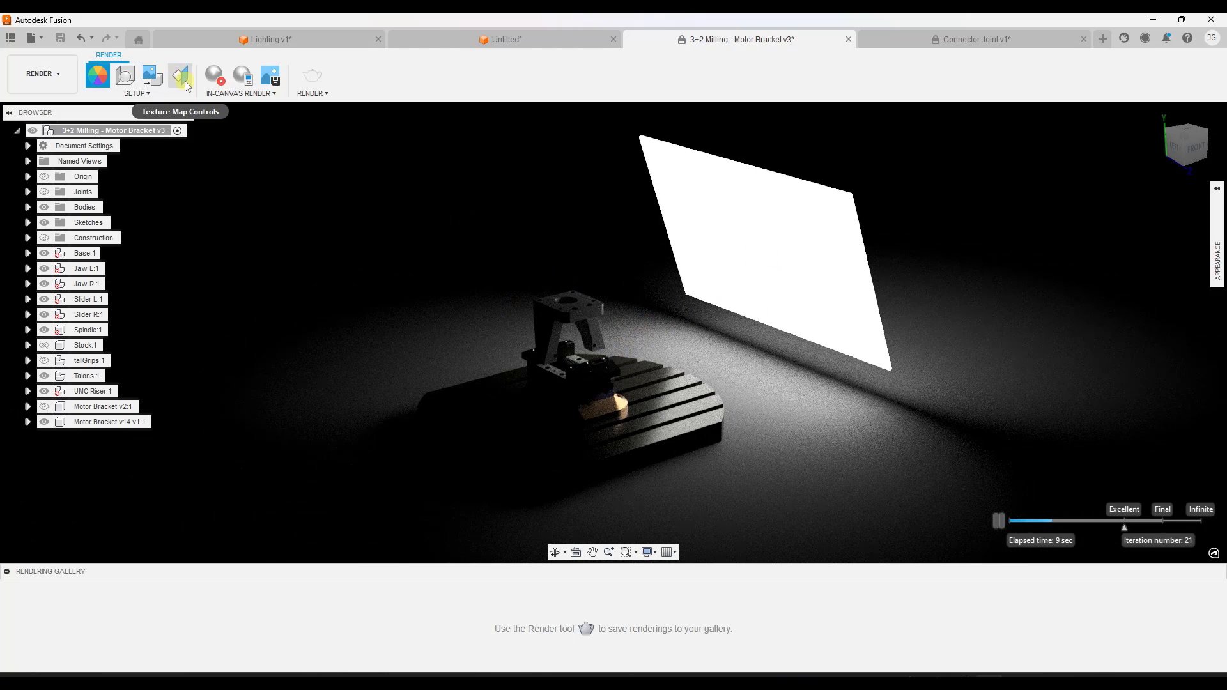
{"action": "left_click", "coordinate": [135, 94]}
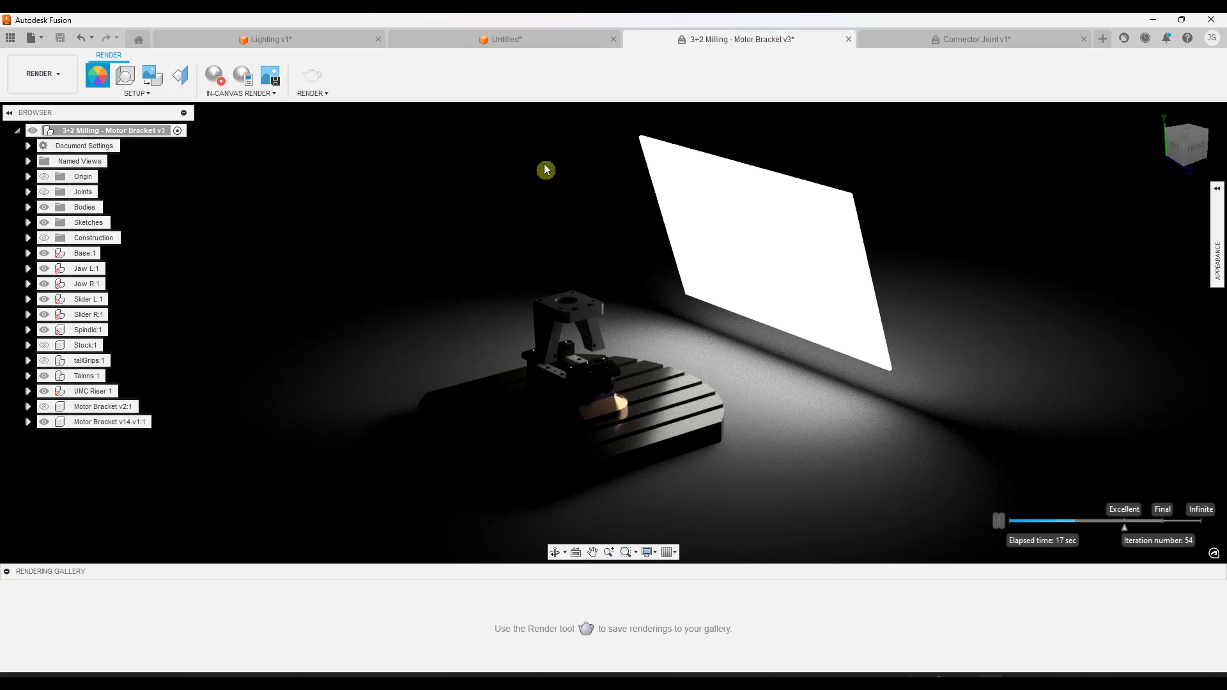
{"action": "left_click", "coordinate": [51, 78]}
{"action": "left_click", "coordinate": [35, 106]}
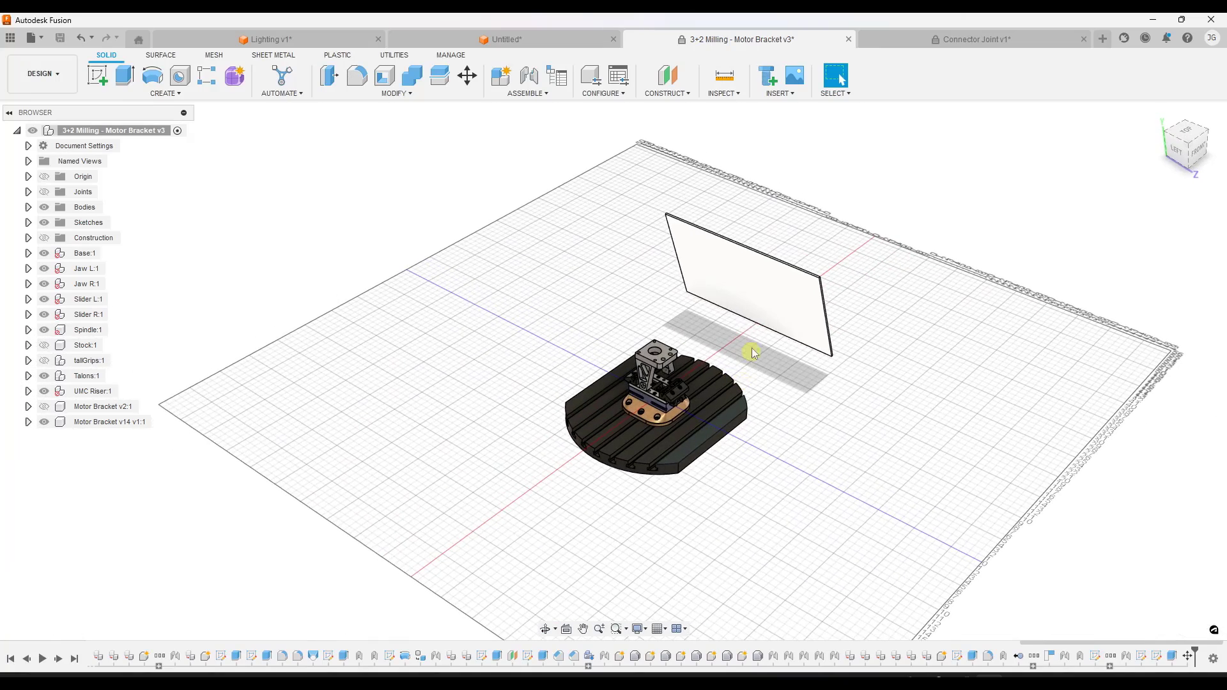
Move the emissive plate as a body from behind the fixture round to its side, shifting it -5 in along X
{"action": "left_click", "coordinate": [749, 309]}
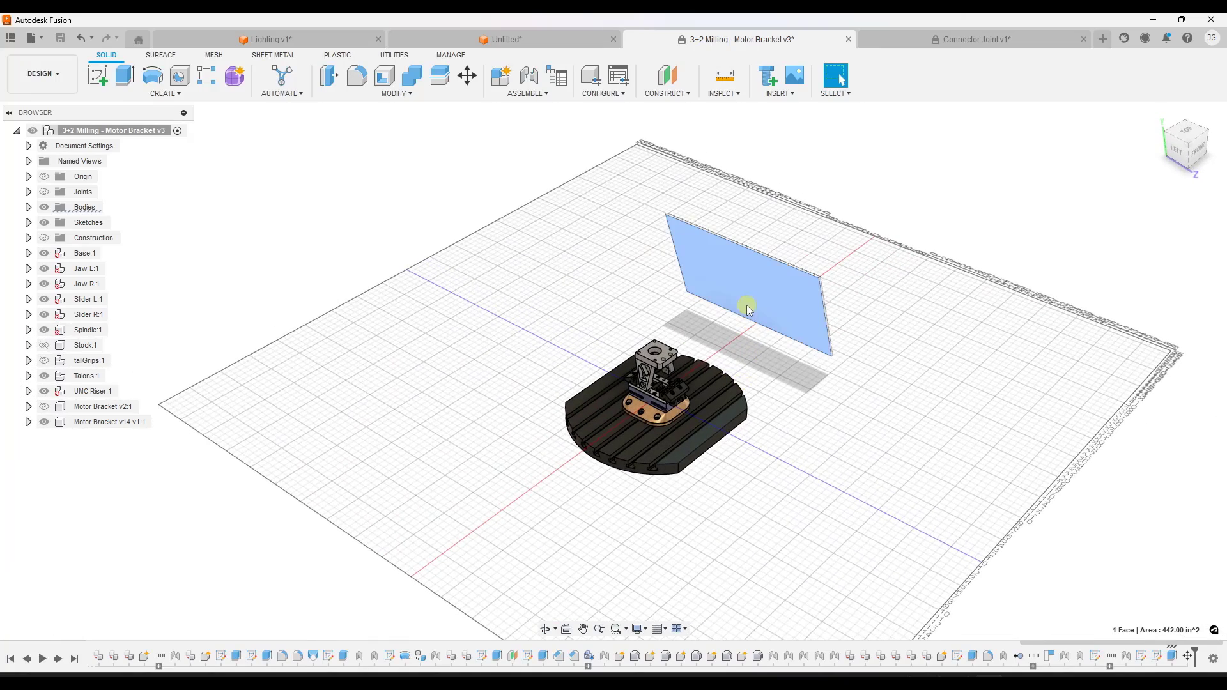
{"action": "left_click", "coordinate": [468, 76]}
{"action": "left_click", "coordinate": [1162, 207]}
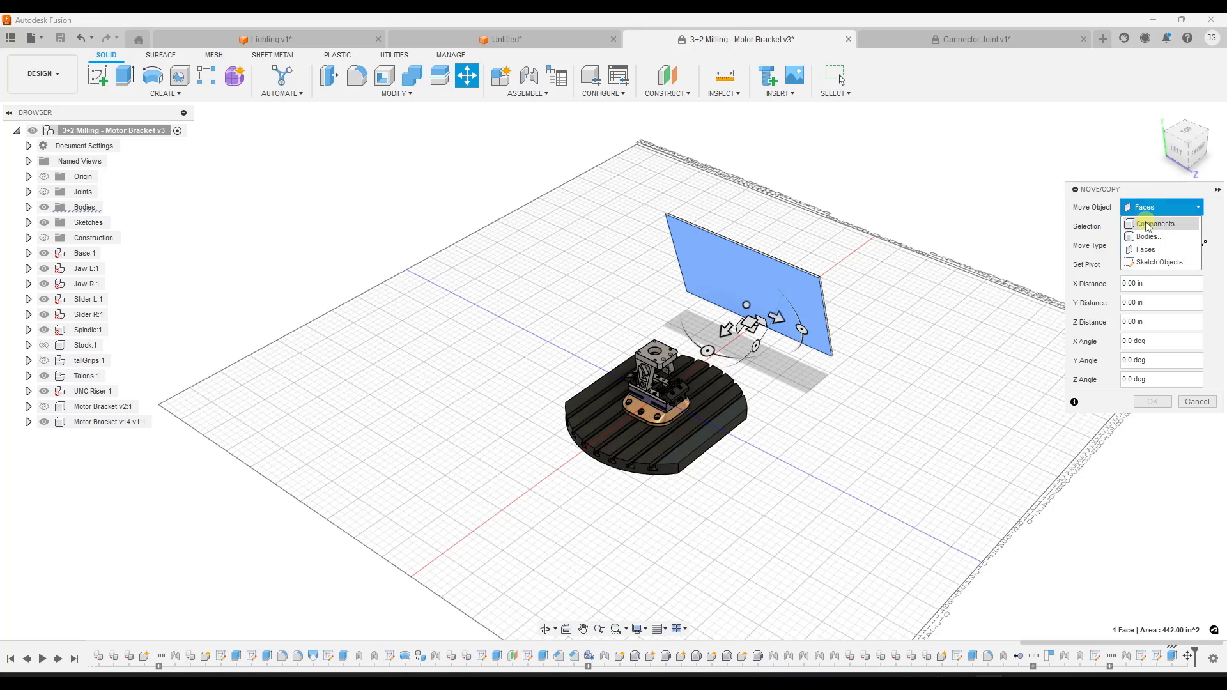
{"action": "left_click", "coordinate": [1145, 234]}
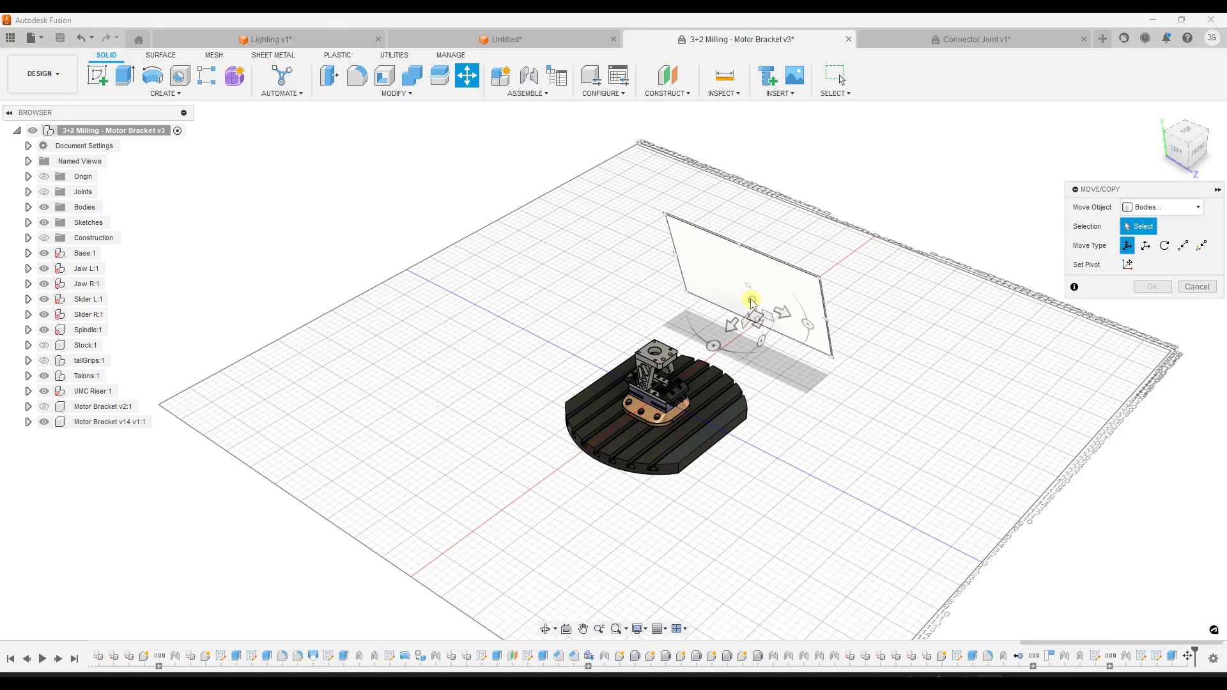
{"action": "left_click", "coordinate": [778, 297]}
{"action": "left_click_drag", "start_coordinate": [778, 297], "coordinate": [824, 383]}
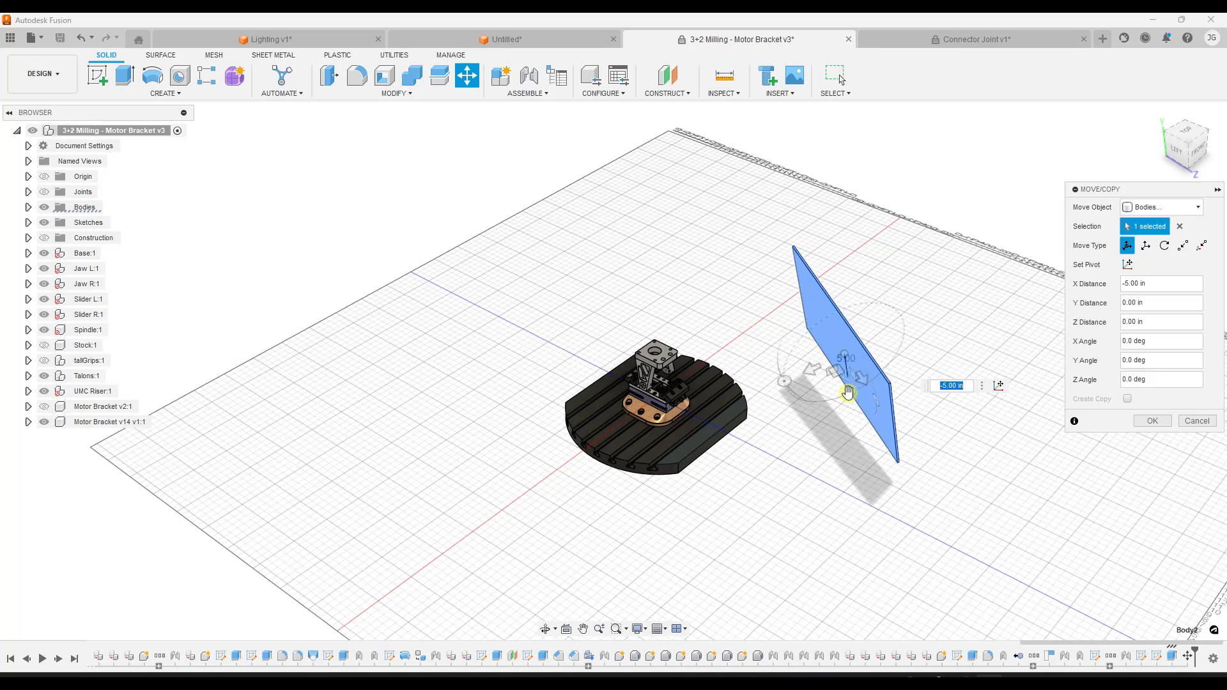
{"action": "middle_click_drag", "start_coordinate": [825, 384], "coordinate": [820, 404], "text": "shift"}
Rotate the plate body 10 degrees about Z and 10 degrees about X and complete the move
{"action": "left_click_drag", "start_coordinate": [873, 363], "coordinate": [858, 374]}
{"action": "middle_click_drag", "start_coordinate": [858, 374], "coordinate": [839, 397], "text": "shift"}
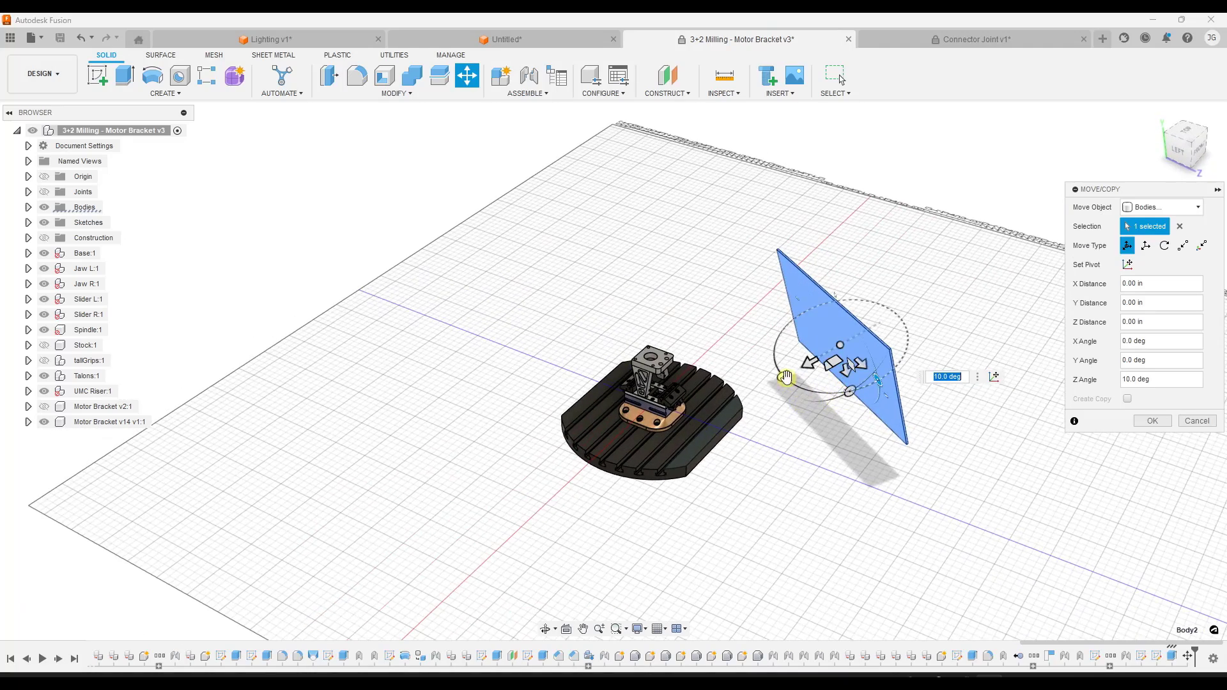
{"action": "left_click_drag", "start_coordinate": [785, 378], "coordinate": [781, 366]}
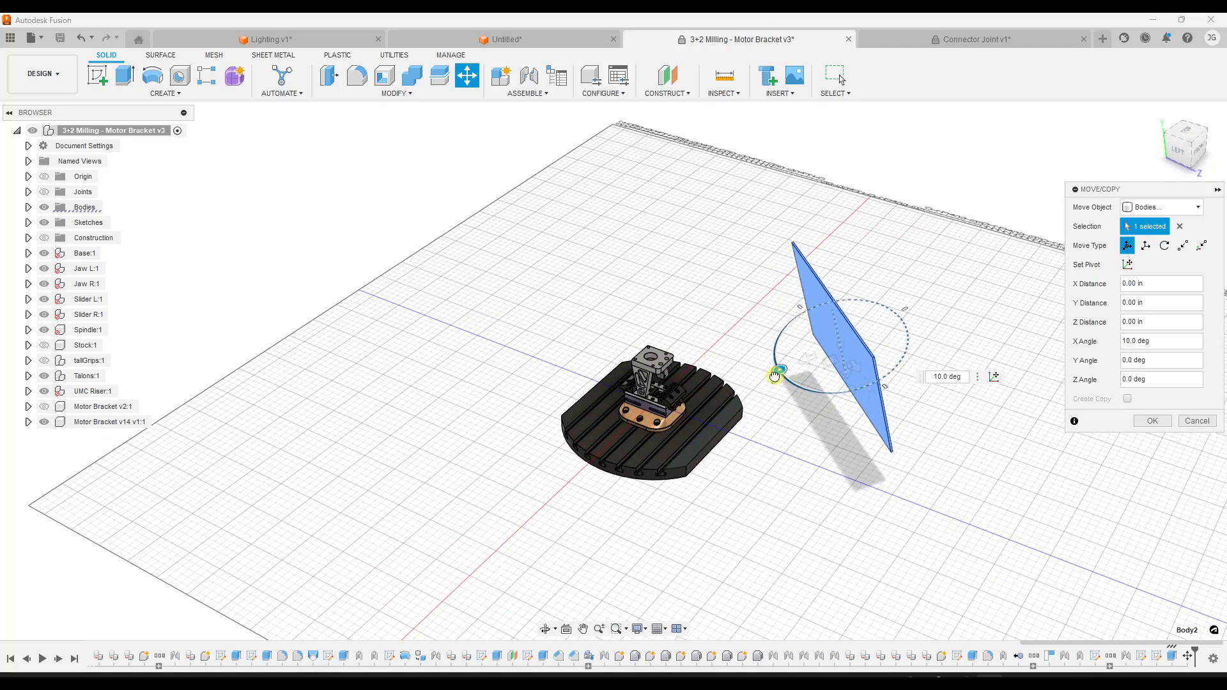
{"action": "left_click", "coordinate": [1154, 421]}
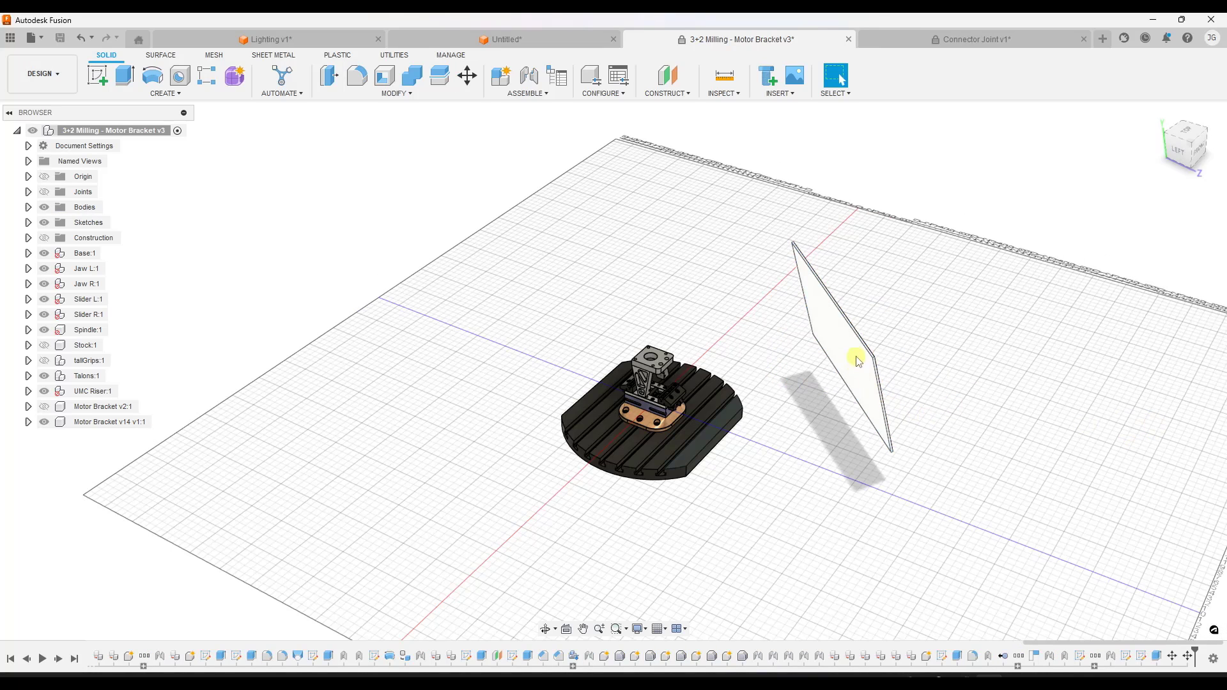
Create a copy of the plate body, rotated 70 degrees about X and moved 18.645 in along Y and 11.775 in along Z
{"action": "left_click", "coordinate": [467, 76]}
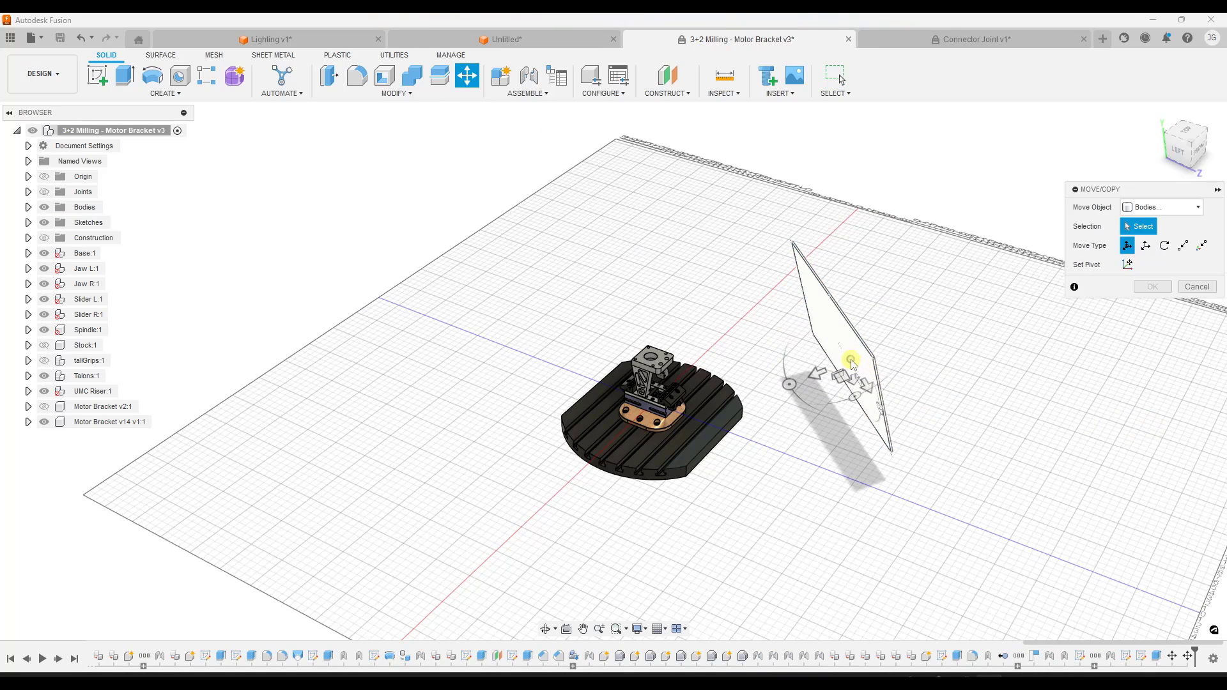
{"action": "left_click", "coordinate": [852, 364]}
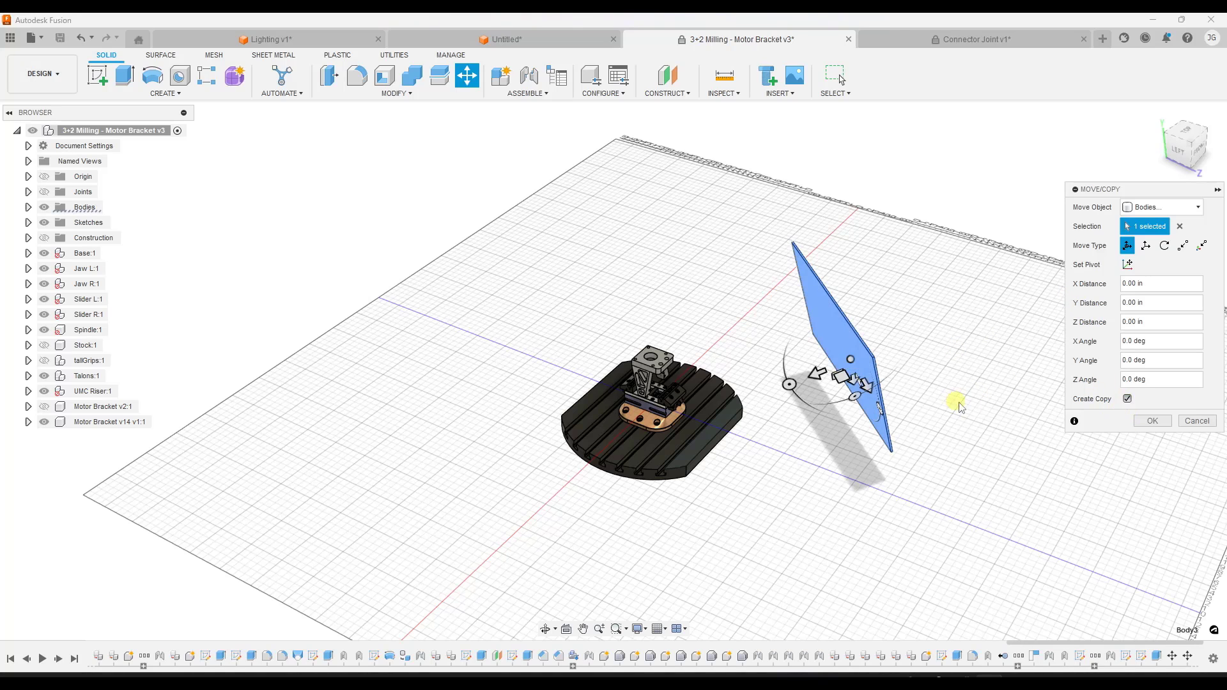
{"action": "scroll", "coordinate": [872, 402], "scroll_direction": "down", "scroll_amount": 2}
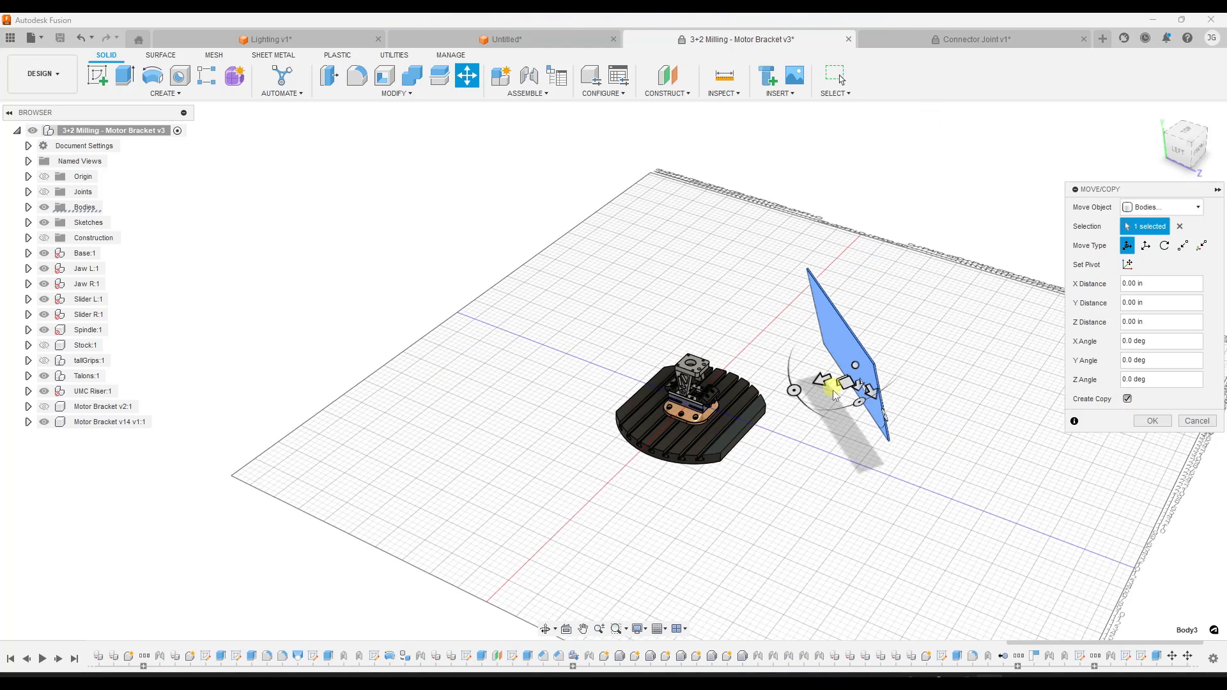
{"action": "mouse_move", "coordinate": [834, 399]}
{"action": "left_mouse_down"}
{"action": "mouse_move", "coordinate": [895, 409]}
{"action": "mouse_move", "coordinate": [856, 494]}
{"action": "mouse_move", "coordinate": [896, 523]}
{"action": "mouse_move", "coordinate": [852, 482]}
{"action": "mouse_move", "coordinate": [825, 432]}
{"action": "mouse_move", "coordinate": [833, 409]}
{"action": "left_mouse_up"}
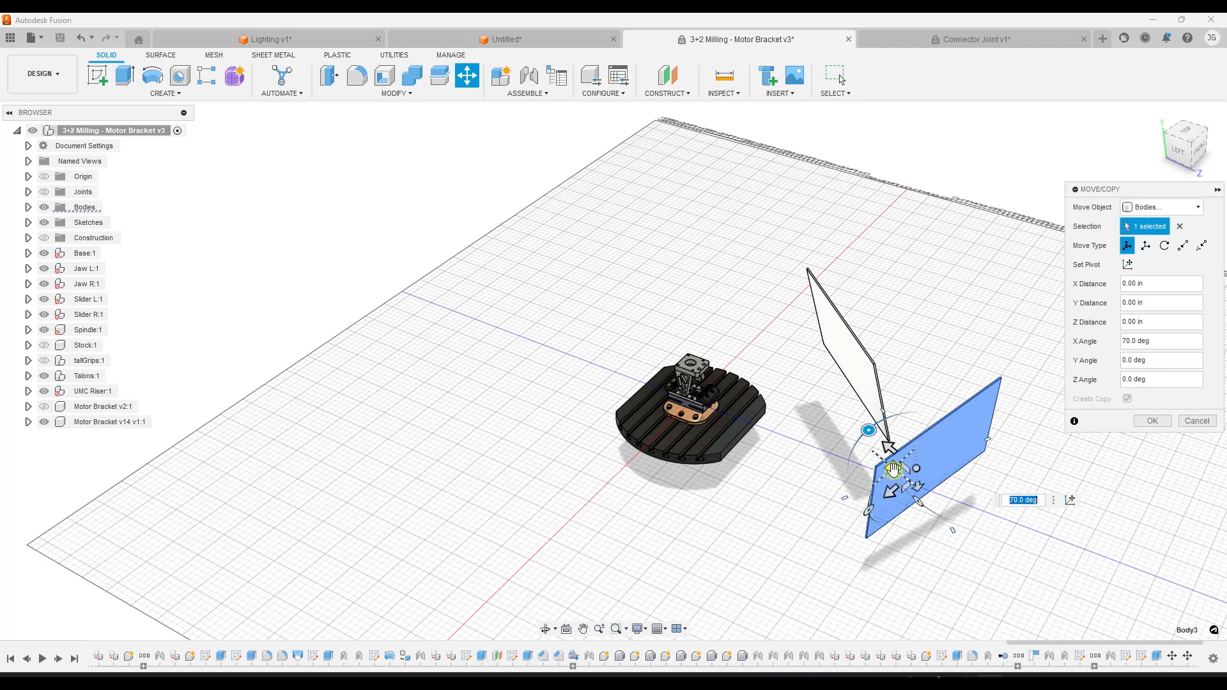
{"action": "left_click_drag", "start_coordinate": [894, 470], "coordinate": [752, 499]}
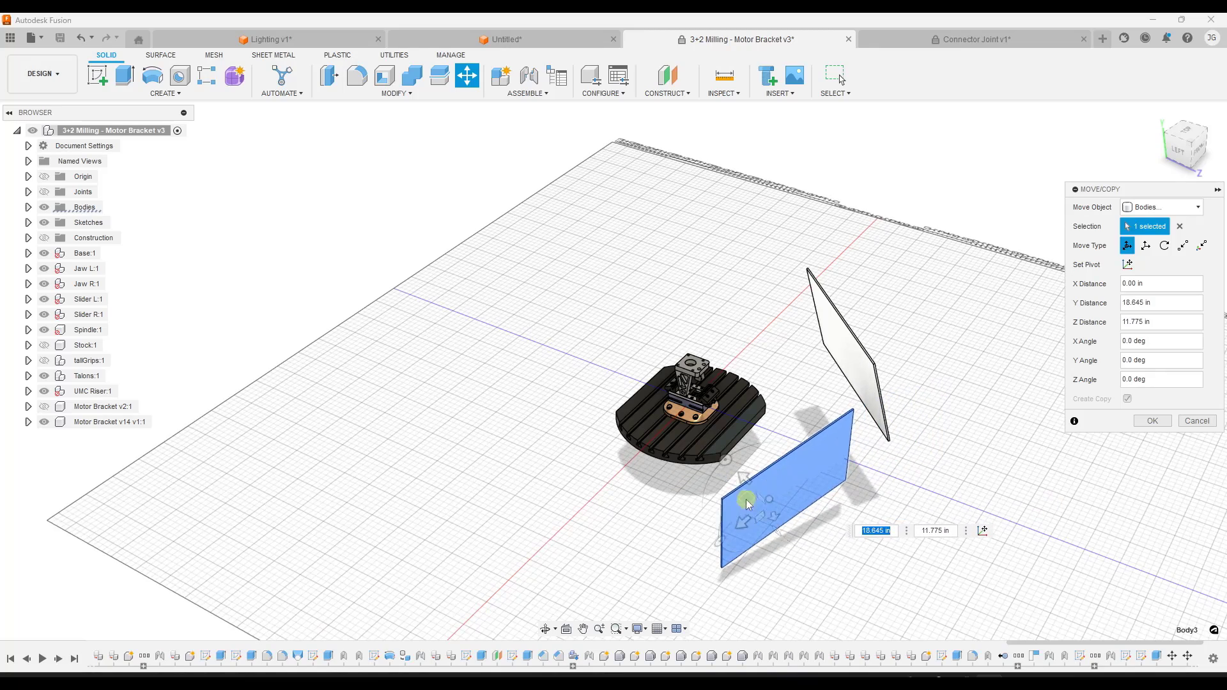
{"action": "middle_click_drag", "start_coordinate": [748, 505], "coordinate": [876, 454], "text": "shift"}
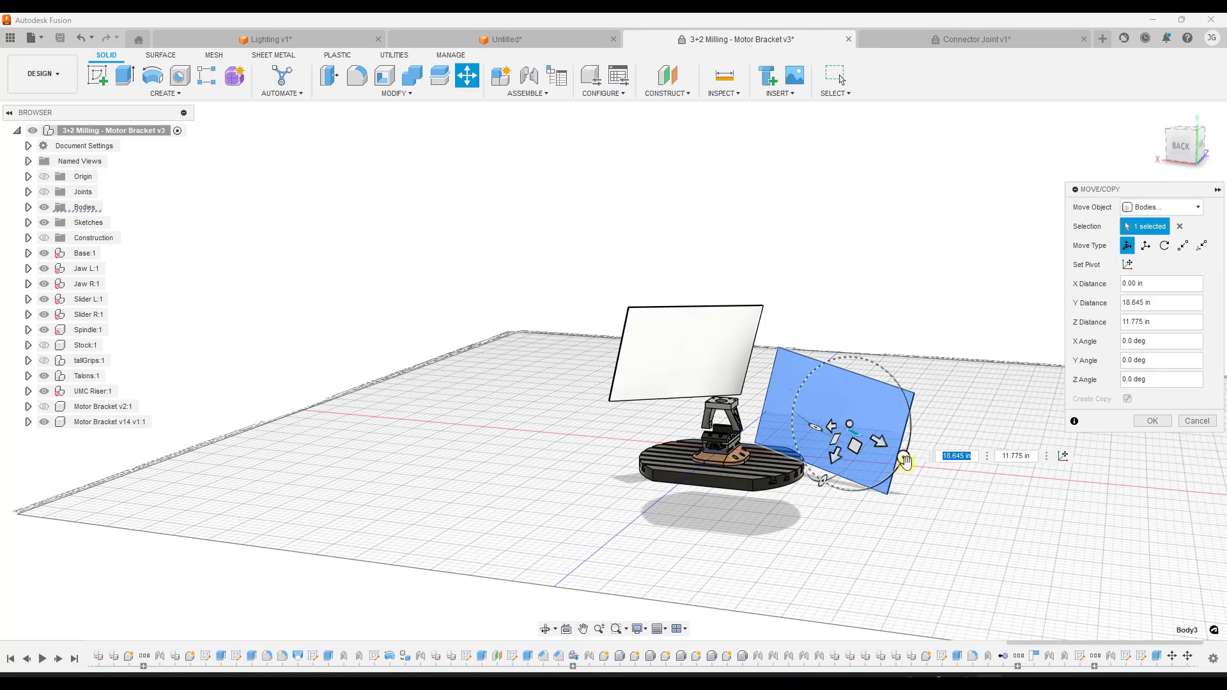
Undo a trial 15-degree rotation of the plate copy about Z and shift the copy -2 in along X
{"action": "left_click_drag", "start_coordinate": [906, 460], "coordinate": [899, 455]}
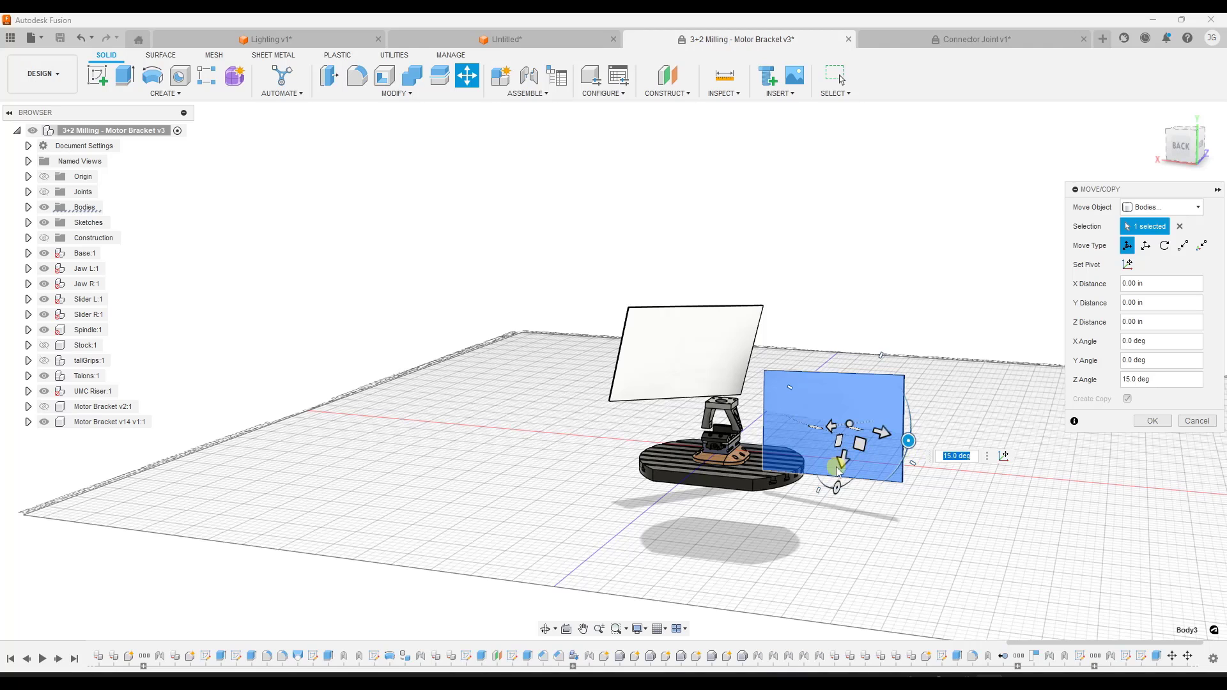
{"action": "key", "text": "ctrl+z"}
{"action": "middle_click_drag", "start_coordinate": [863, 414], "coordinate": [846, 434], "text": "shift"}
{"action": "left_click_drag", "start_coordinate": [860, 438], "coordinate": [885, 435]}
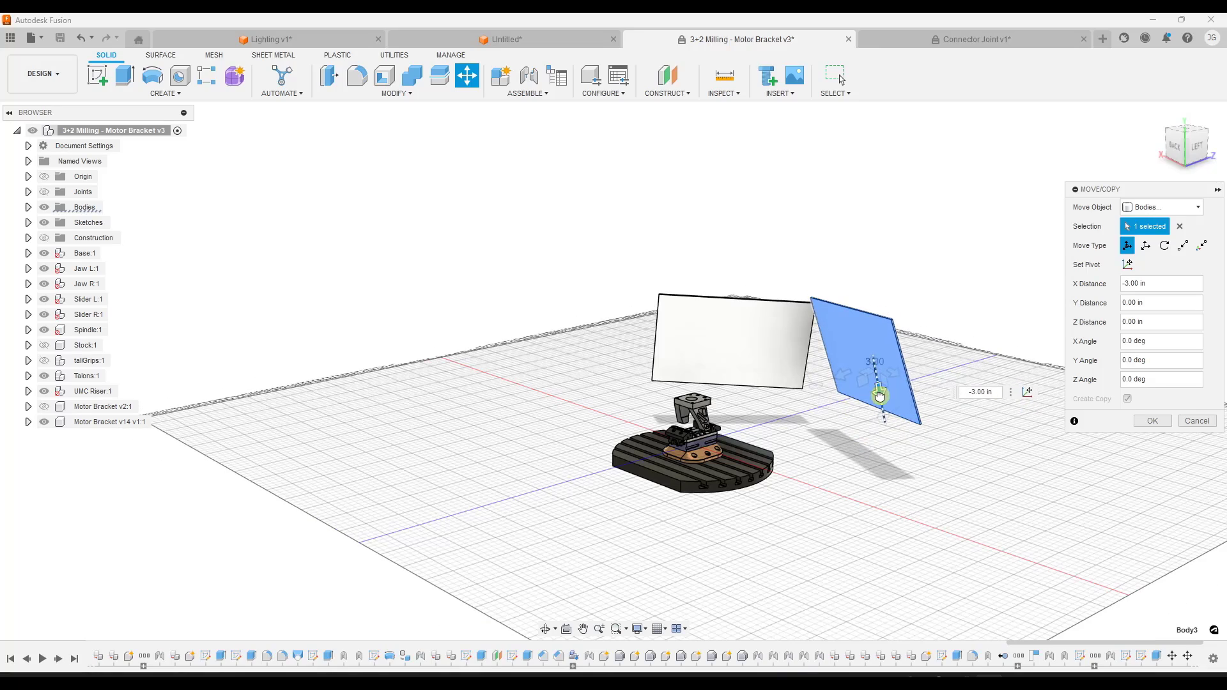
{"action": "left_click_drag", "start_coordinate": [876, 392], "coordinate": [848, 399]}
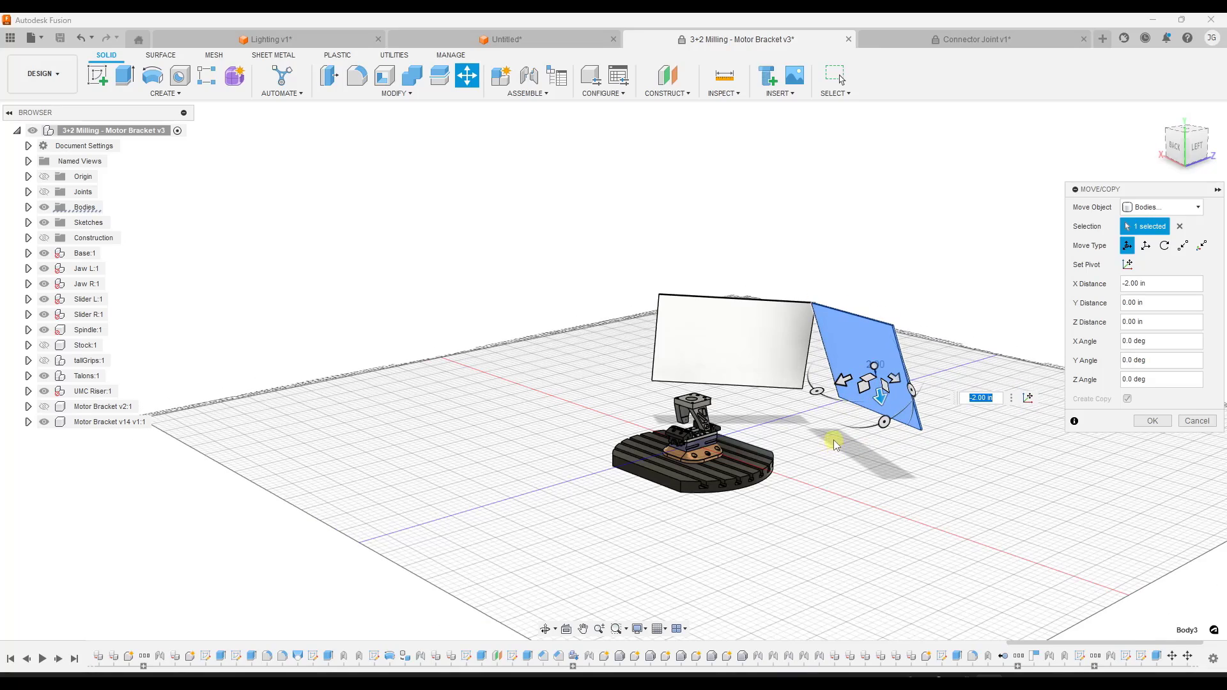
{"action": "mouse_move", "coordinate": [835, 443]}
{"action": "middle_mouse_down", "text": "shift"}
{"action": "mouse_move", "coordinate": [808, 469]}
{"action": "mouse_move", "coordinate": [775, 460]}
{"action": "mouse_move", "coordinate": [841, 442]}
{"action": "middle_mouse_up", "text": "shift"}
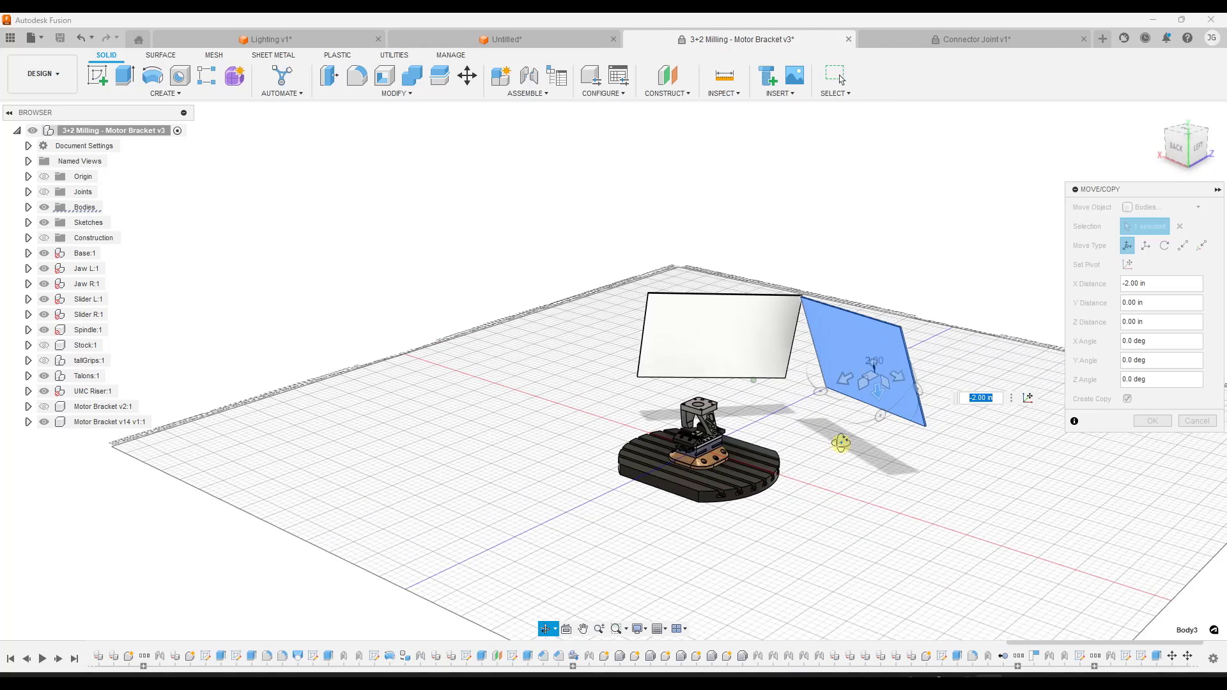
{"action": "scroll", "coordinate": [844, 441], "scroll_direction": "up", "scroll_amount": 3}
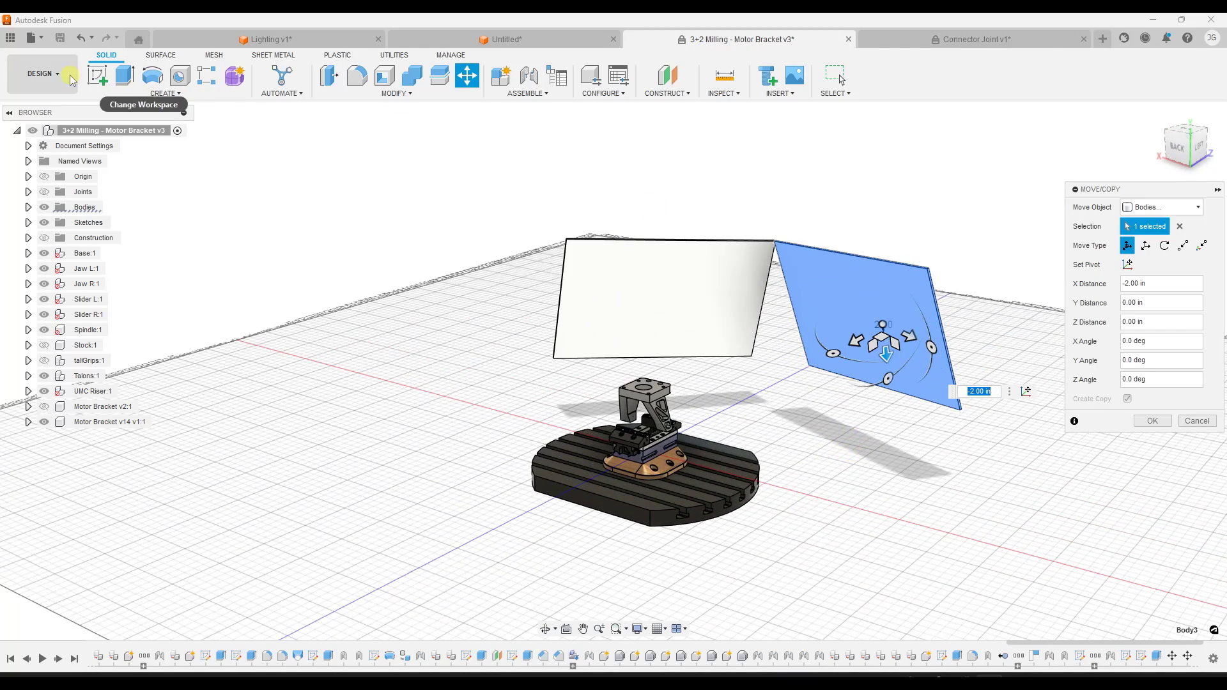
Switch to the Render workspace and start an in-canvas render of the bracket lit by both emissive plates
{"action": "left_click", "coordinate": [67, 79]}
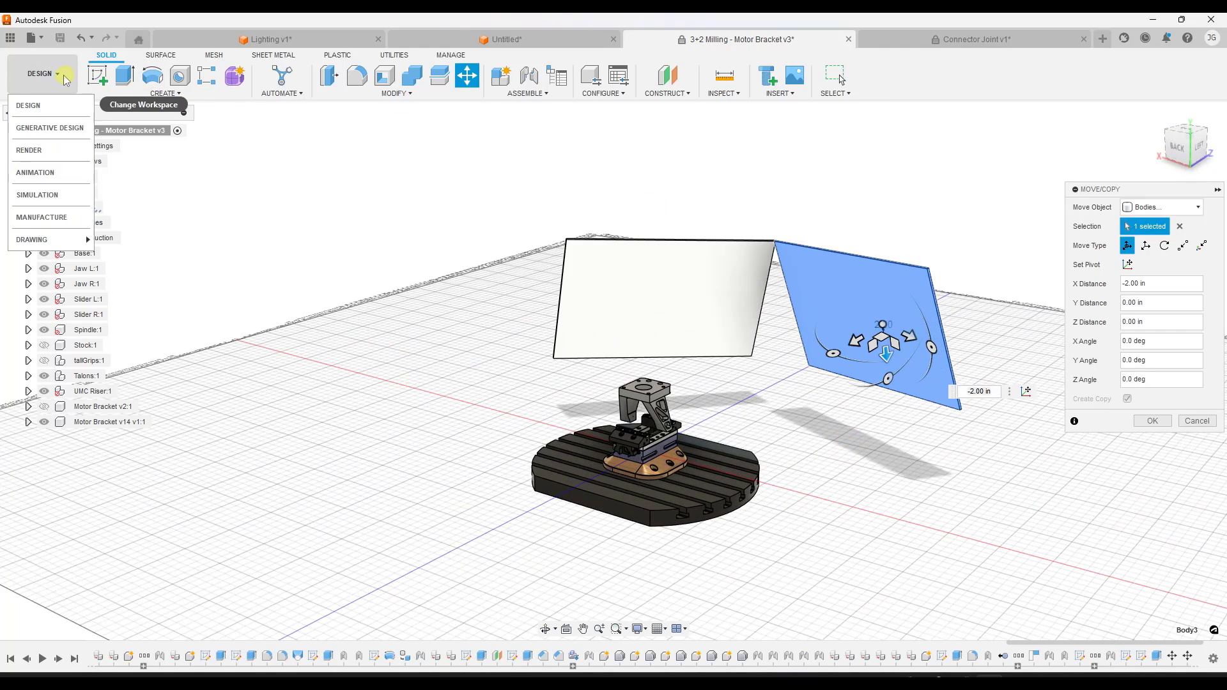
{"action": "left_click", "coordinate": [29, 151]}
{"action": "mouse_move", "coordinate": [739, 400]}
{"action": "middle_mouse_down", "text": "shift"}
{"action": "mouse_move", "coordinate": [689, 410]}
{"action": "mouse_move", "coordinate": [730, 410]}
{"action": "middle_mouse_up", "text": "shift"}
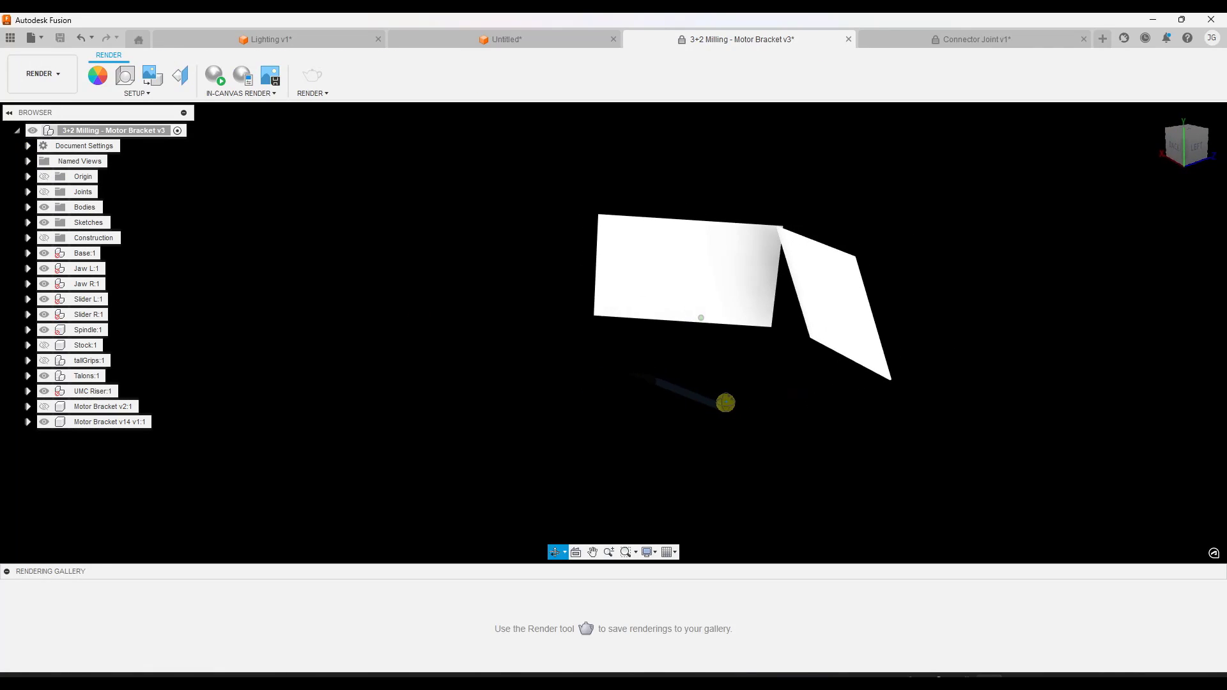
{"action": "left_click", "coordinate": [216, 80]}
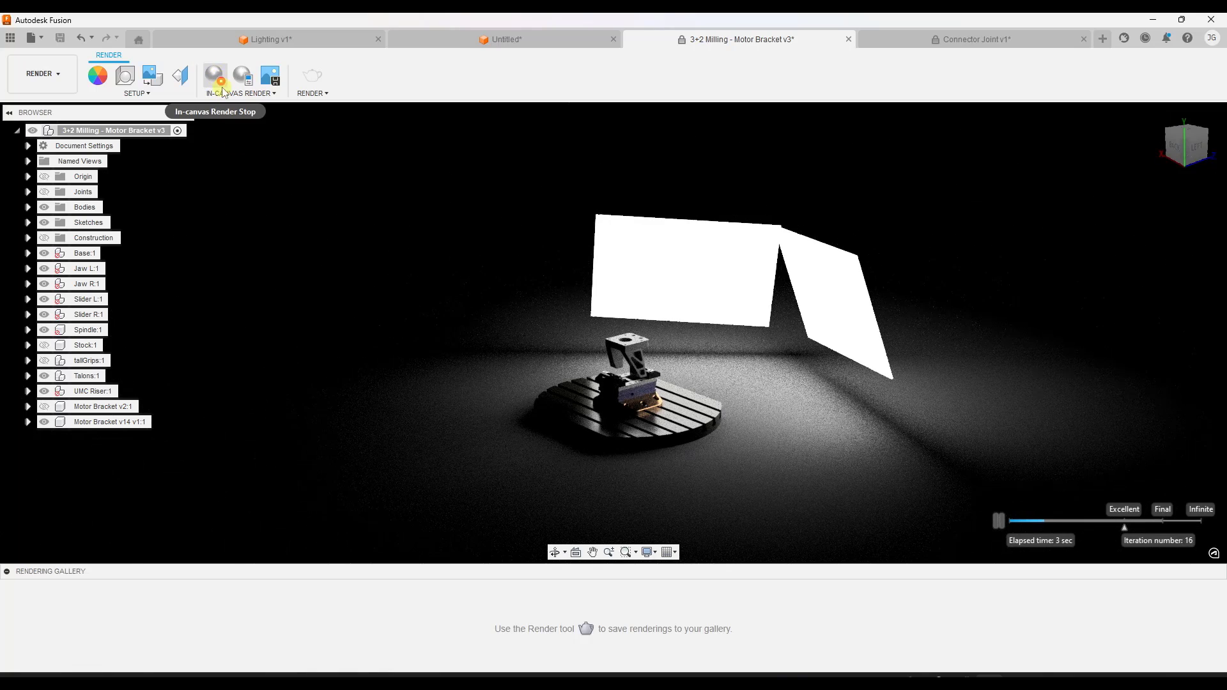
{"action": "mouse_move", "coordinate": [754, 402]}
{"action": "middle_mouse_down", "text": "shift"}
{"action": "mouse_move", "coordinate": [665, 365]}
{"action": "mouse_move", "coordinate": [637, 416]}
{"action": "mouse_move", "coordinate": [747, 396]}
{"action": "middle_mouse_up", "text": "shift"}
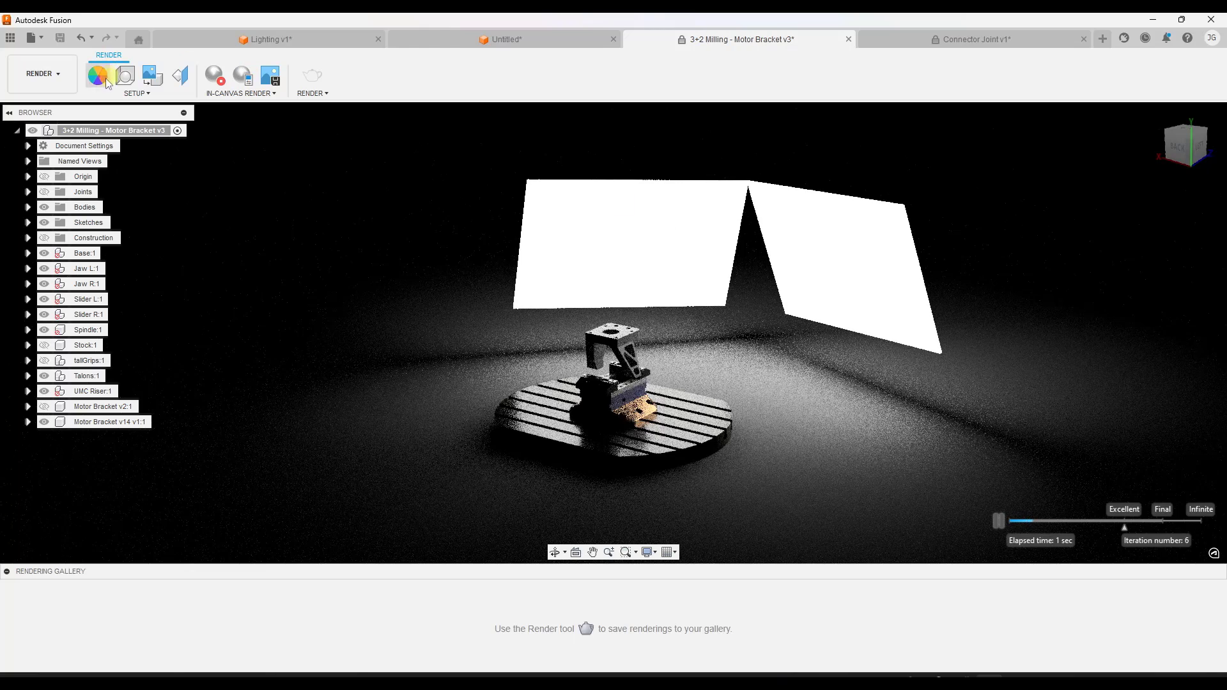
Set the luminance of the plates' A Type Bulb - Frosted - 1500lm appearance to 4500 cd/m^2 and finish the edit
{"action": "key", "text": "a"}
{"action": "left_click", "coordinate": [1217, 265]}
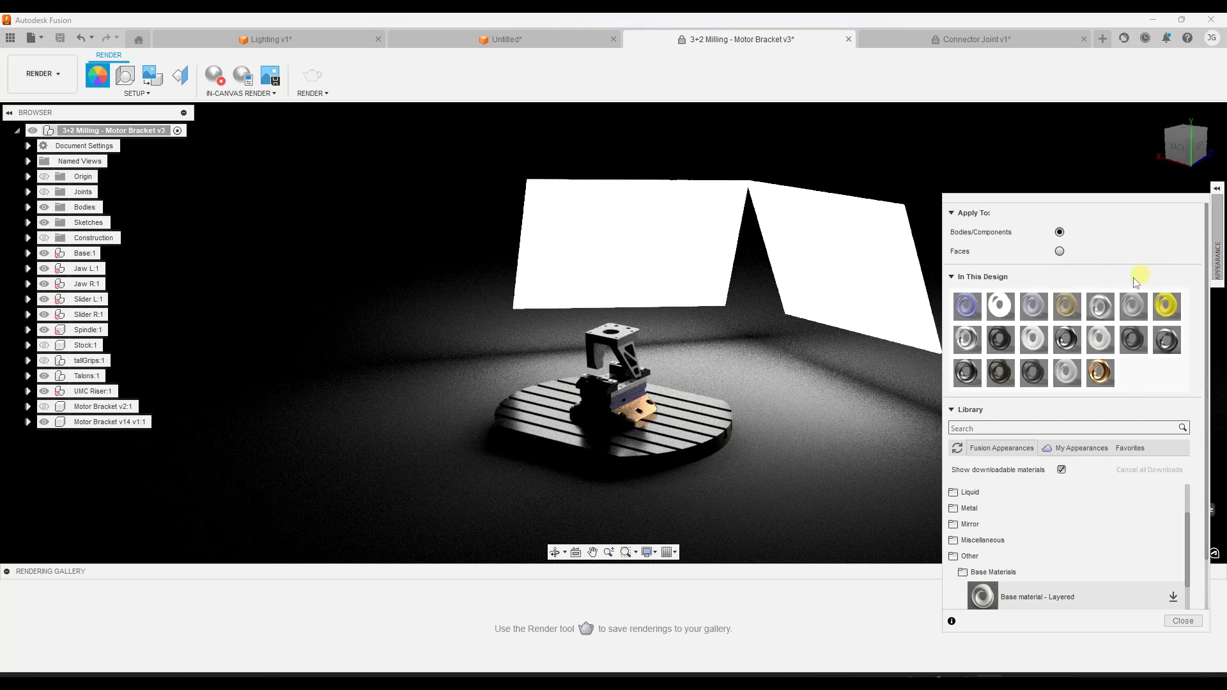
{"action": "right_click", "coordinate": [1000, 309]}
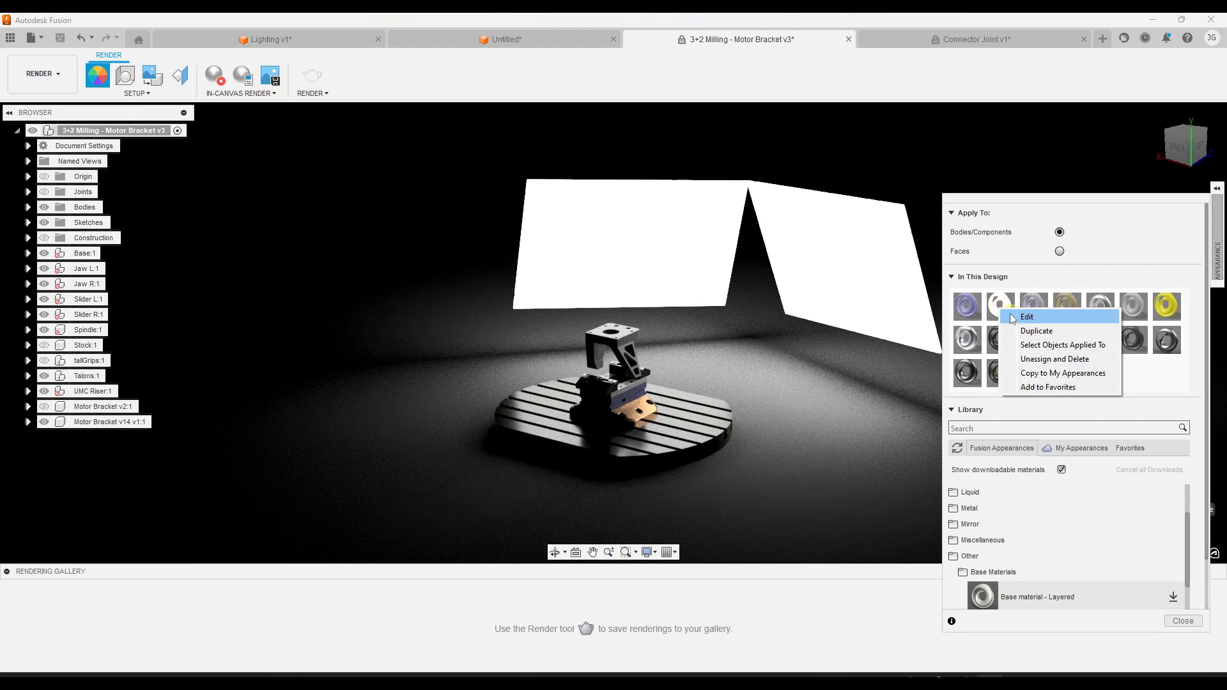
{"action": "left_click", "coordinate": [1015, 320]}
{"action": "double_click", "coordinate": [838, 411]}
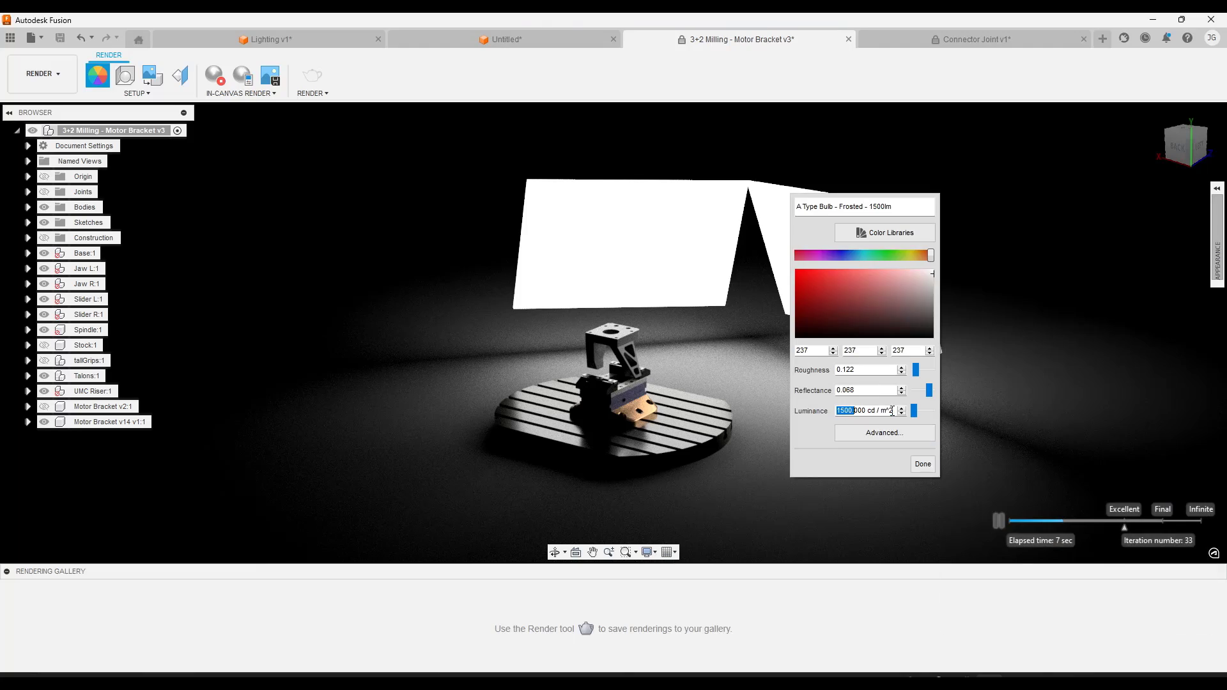
{"action": "type", "text": "4500"}
{"action": "key", "text": "Return"}
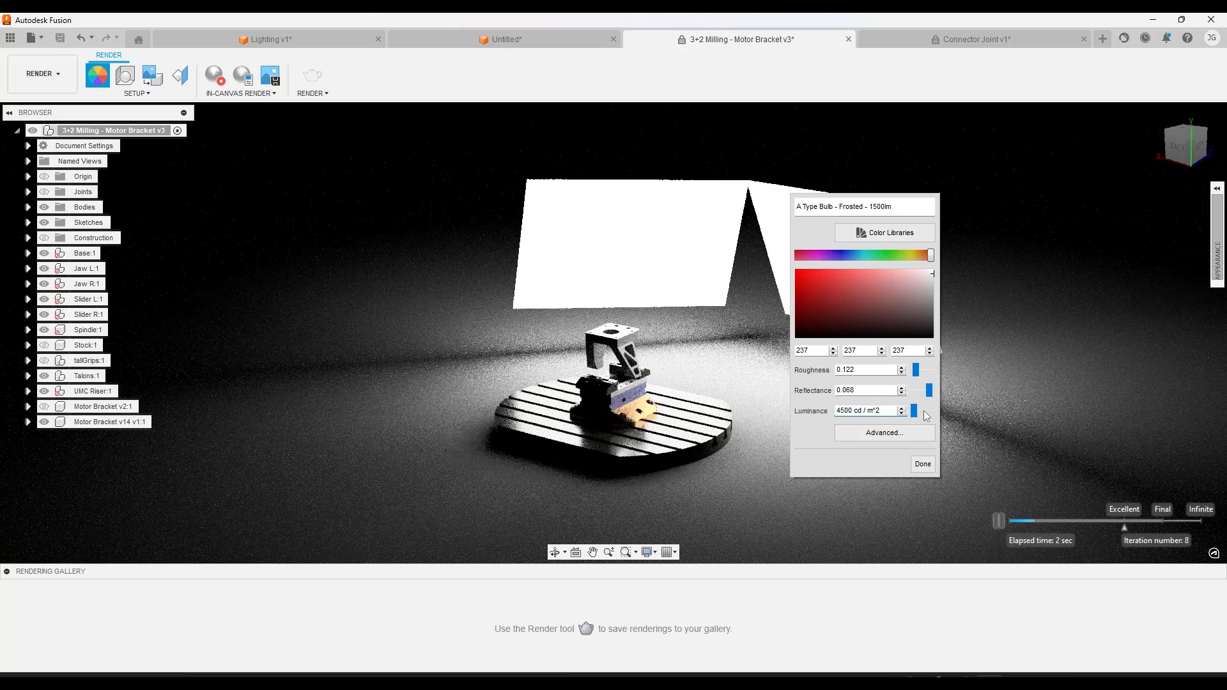
{"action": "left_click", "coordinate": [922, 465]}
Edit the vise's blue Opaque(163,163,175) appearance to roughness 0.000 and reflectance 0.042, and view its reflections from a low angle
{"action": "middle_click_drag", "start_coordinate": [907, 457], "coordinate": [728, 400], "text": "shift"}
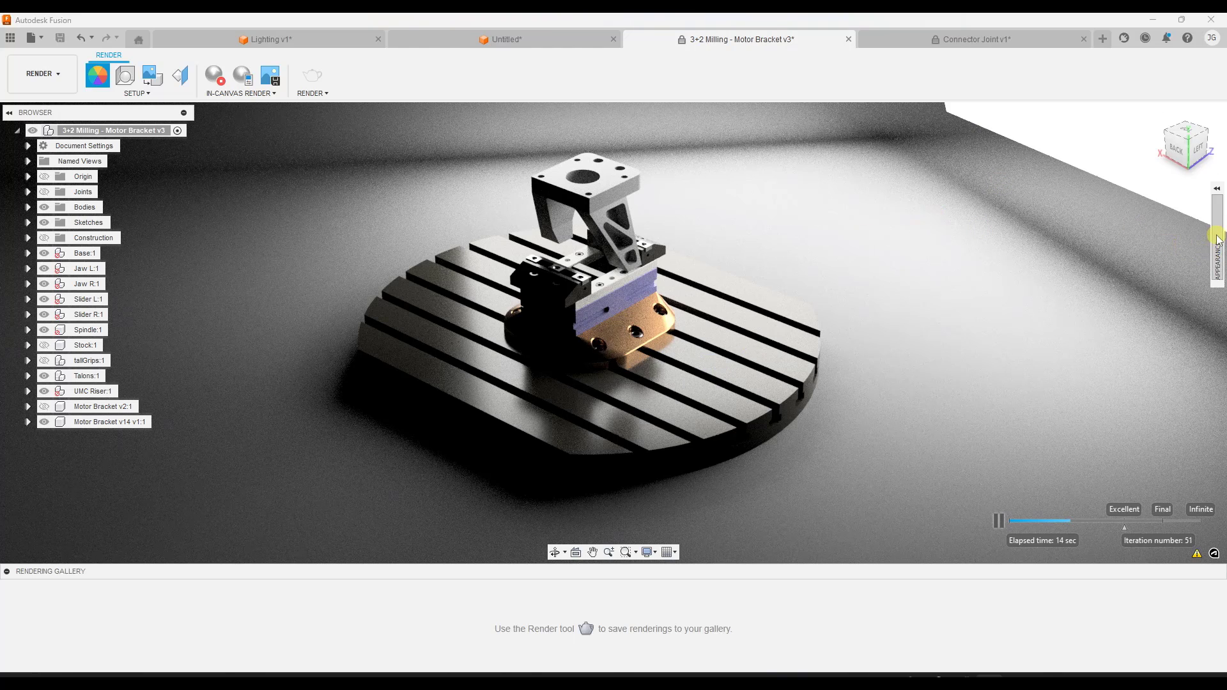
{"action": "key", "text": "a"}
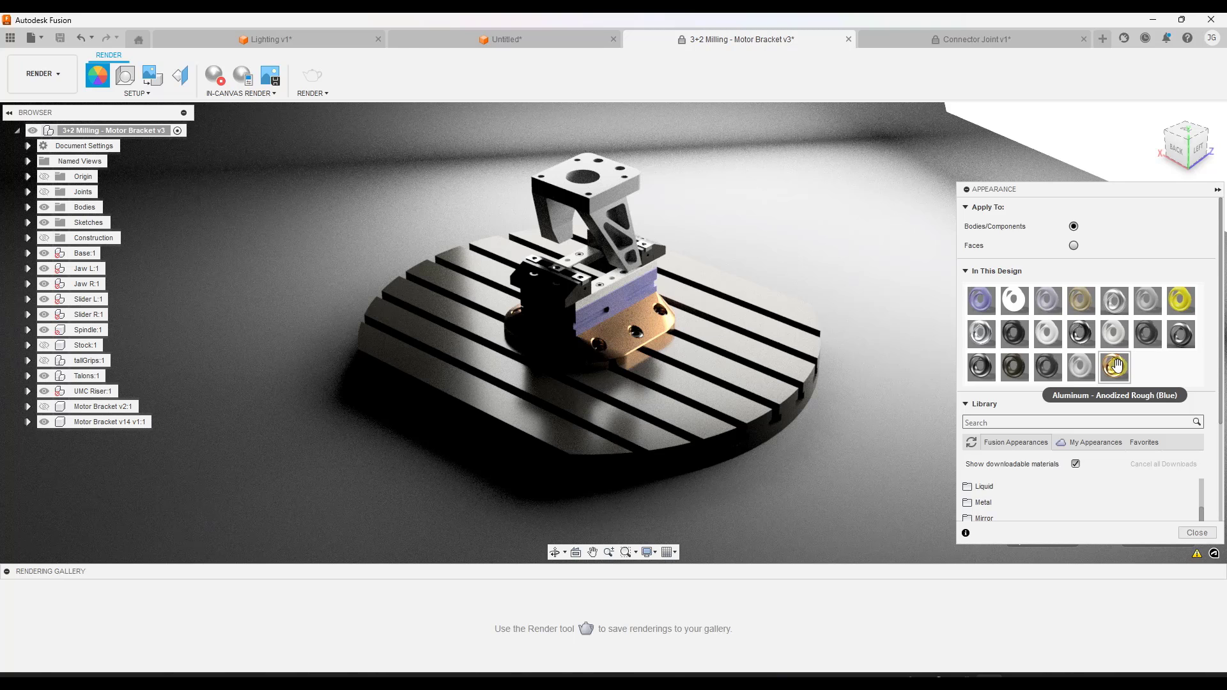
{"action": "left_click_drag", "start_coordinate": [1115, 366], "coordinate": [624, 308]}
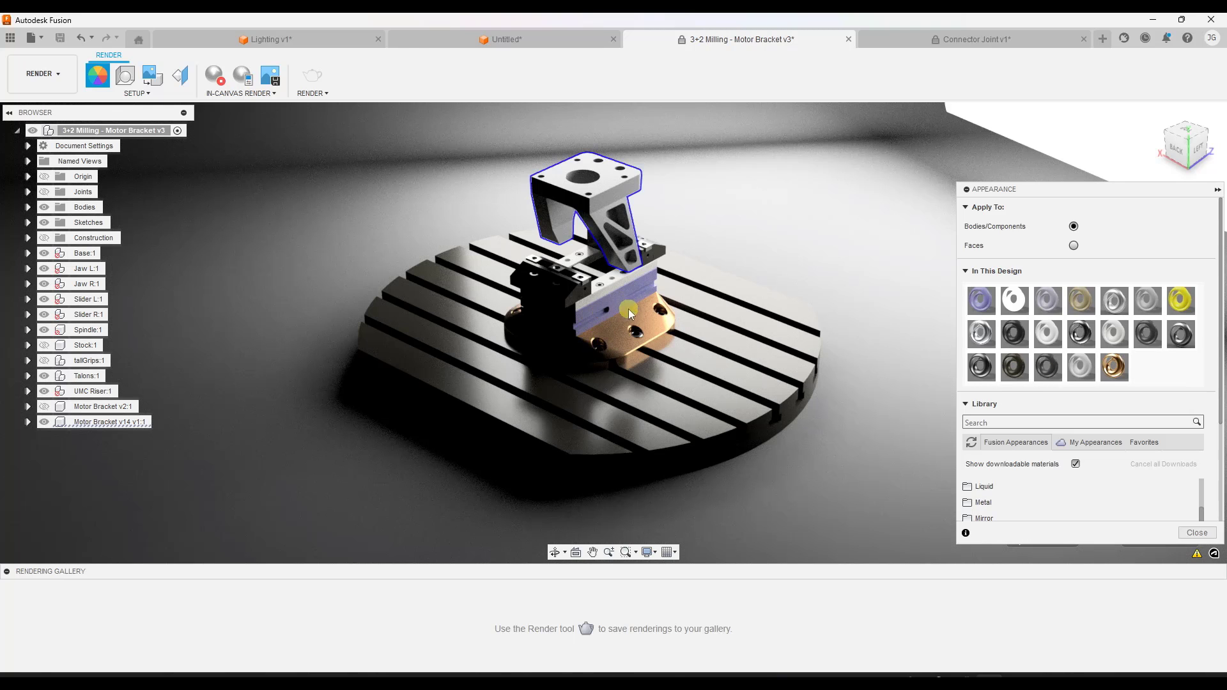
{"action": "scroll", "coordinate": [628, 309], "scroll_direction": "up", "scroll_amount": 6}
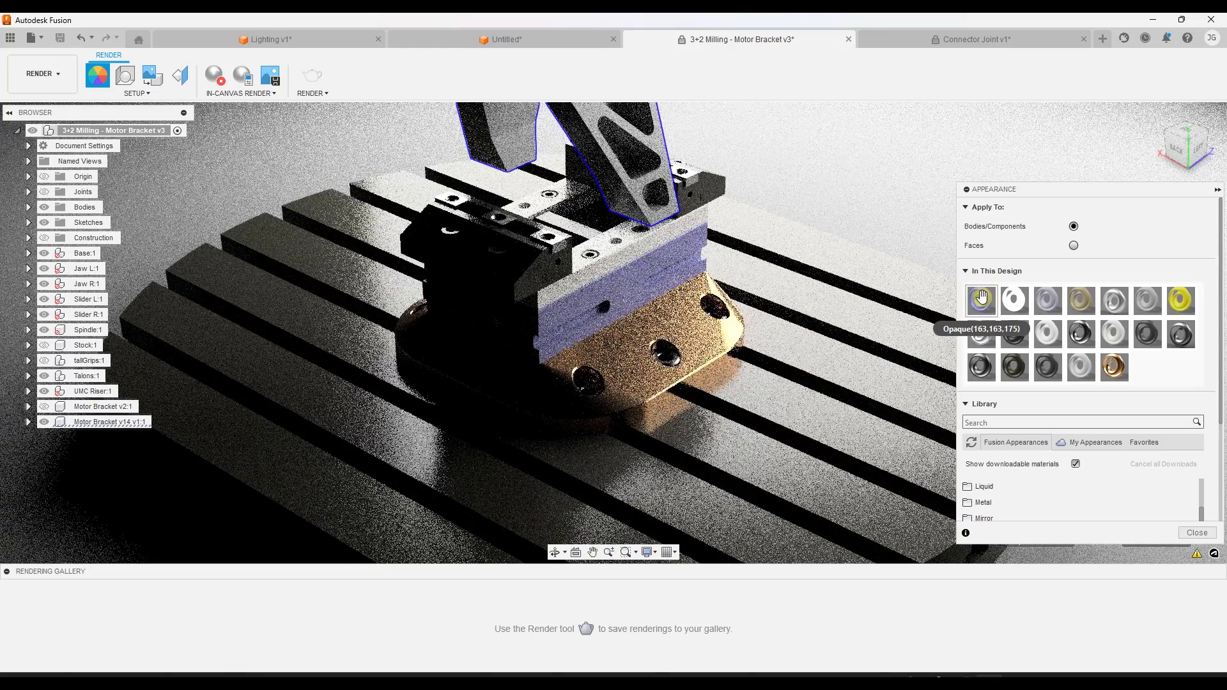
{"action": "right_click", "coordinate": [983, 299]}
{"action": "left_click", "coordinate": [1010, 308]}
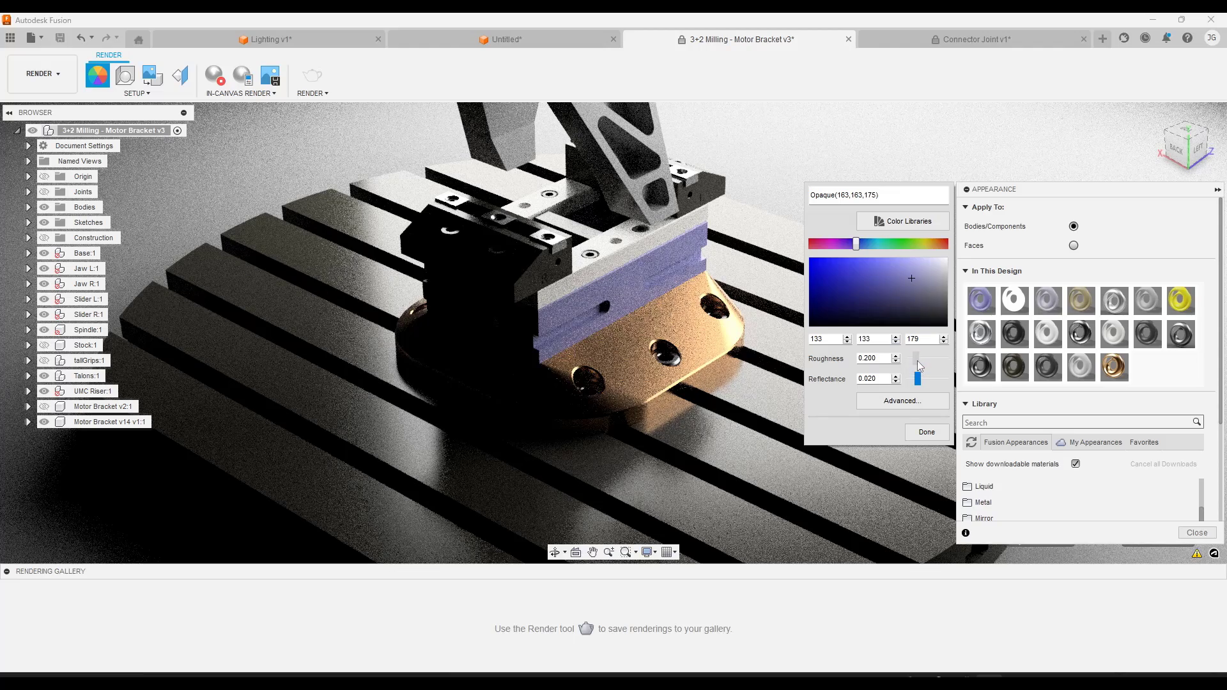
{"action": "mouse_move", "coordinate": [918, 362]}
{"action": "left_mouse_down"}
{"action": "mouse_move", "coordinate": [945, 358]}
{"action": "mouse_move", "coordinate": [909, 379]}
{"action": "left_mouse_up"}
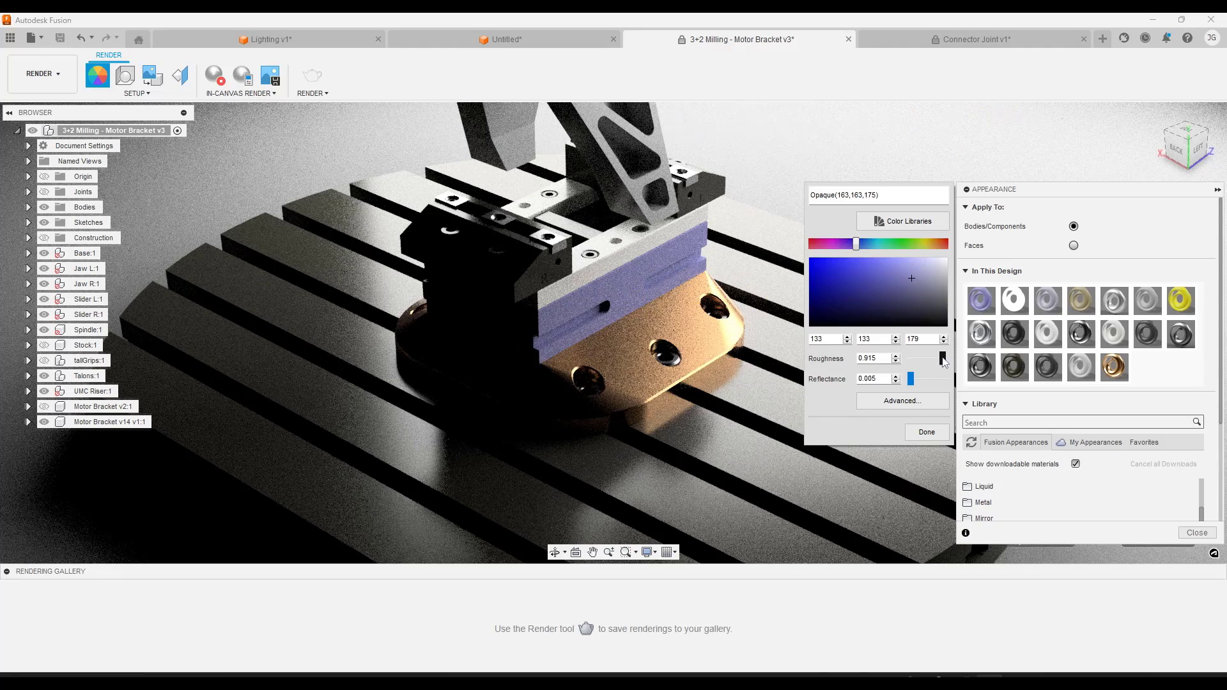
{"action": "left_click_drag", "start_coordinate": [935, 358], "coordinate": [908, 359]}
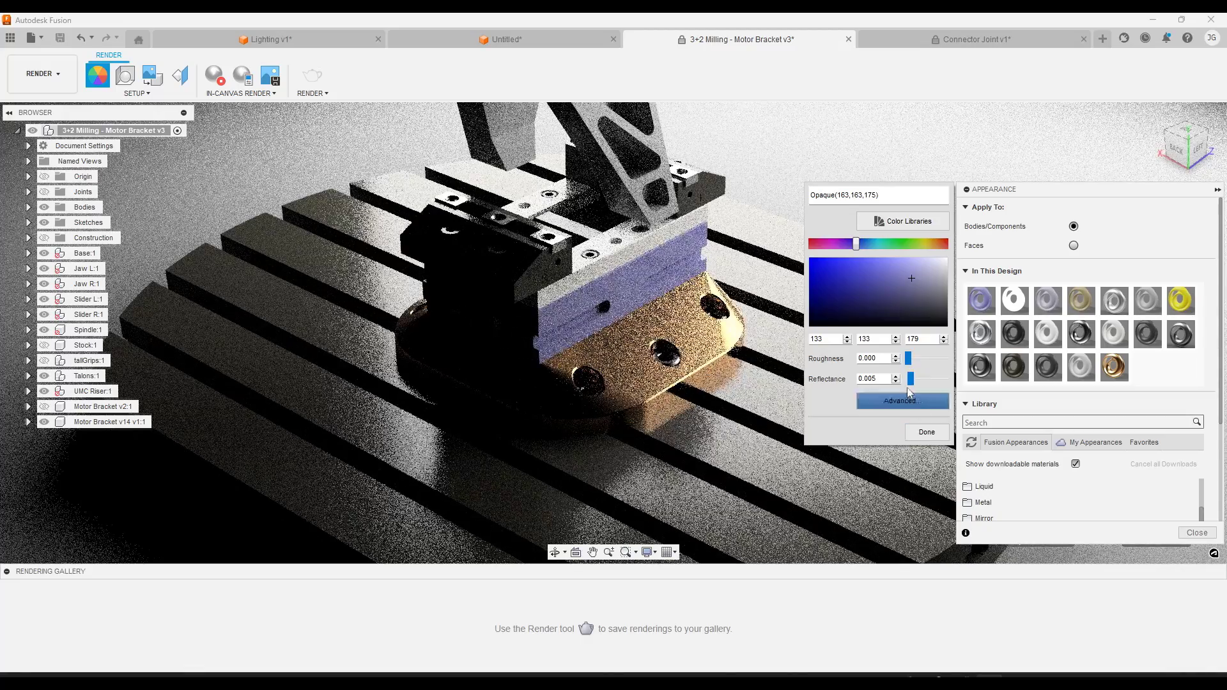
{"action": "left_click_drag", "start_coordinate": [921, 382], "coordinate": [928, 380]}
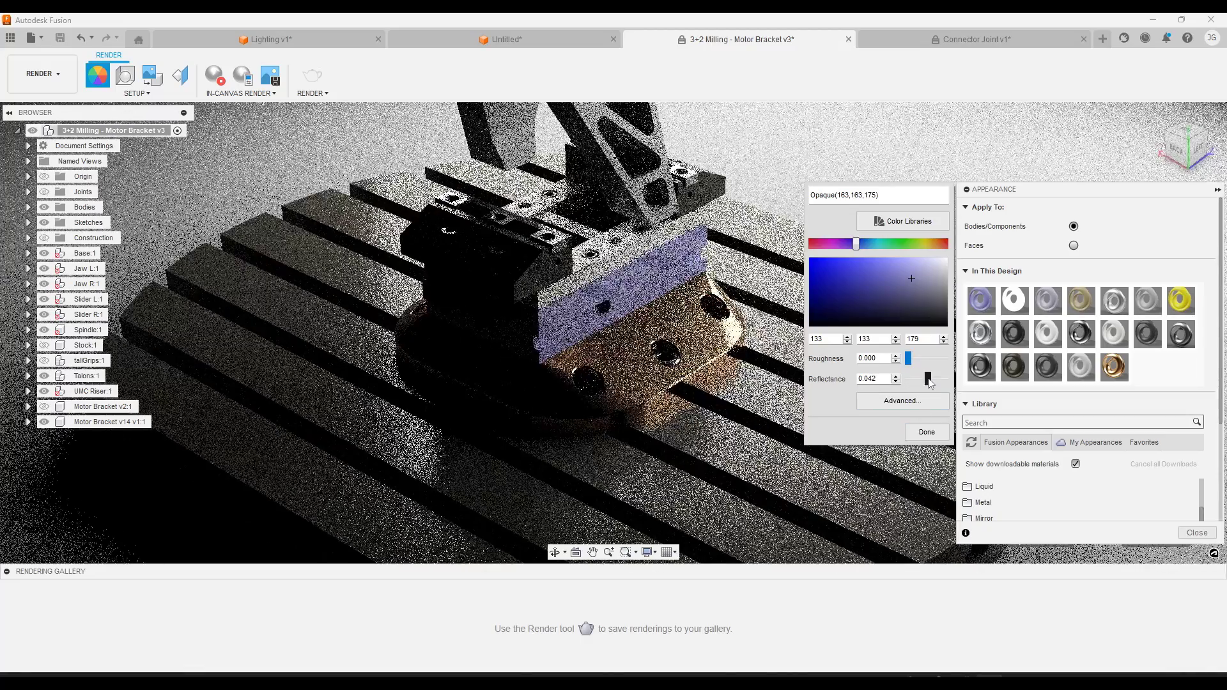
{"action": "left_click", "coordinate": [926, 433]}
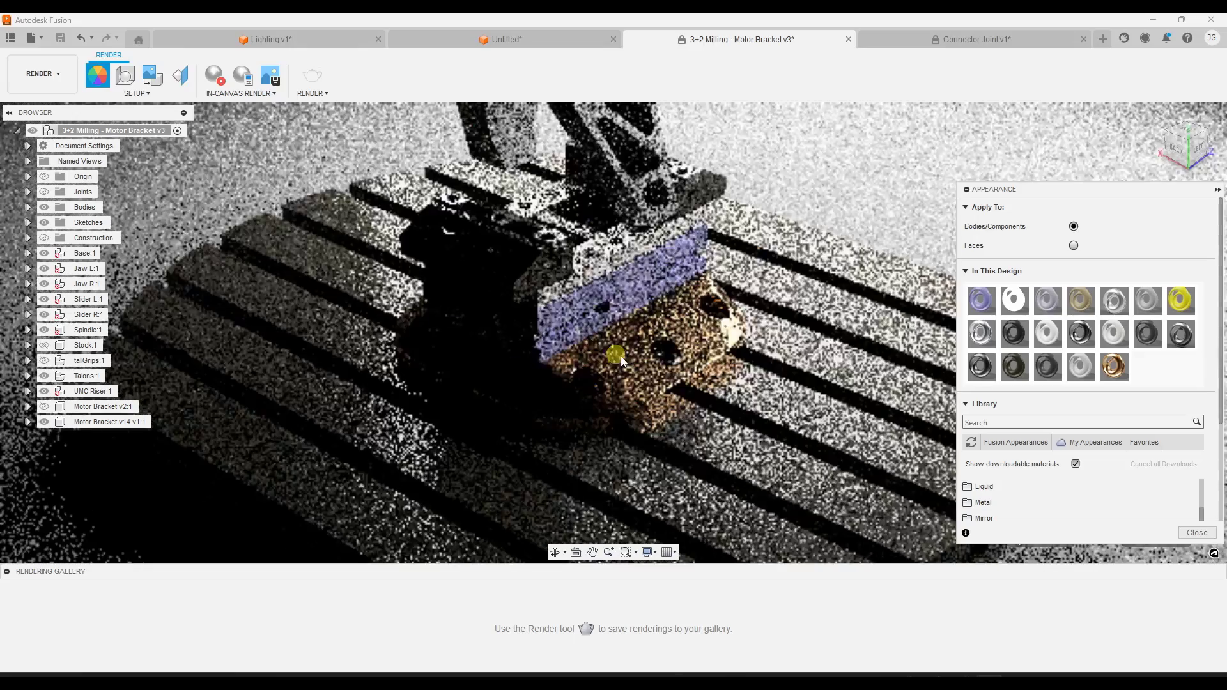
{"action": "middle_click_drag", "start_coordinate": [595, 340], "coordinate": [613, 310], "text": "shift"}
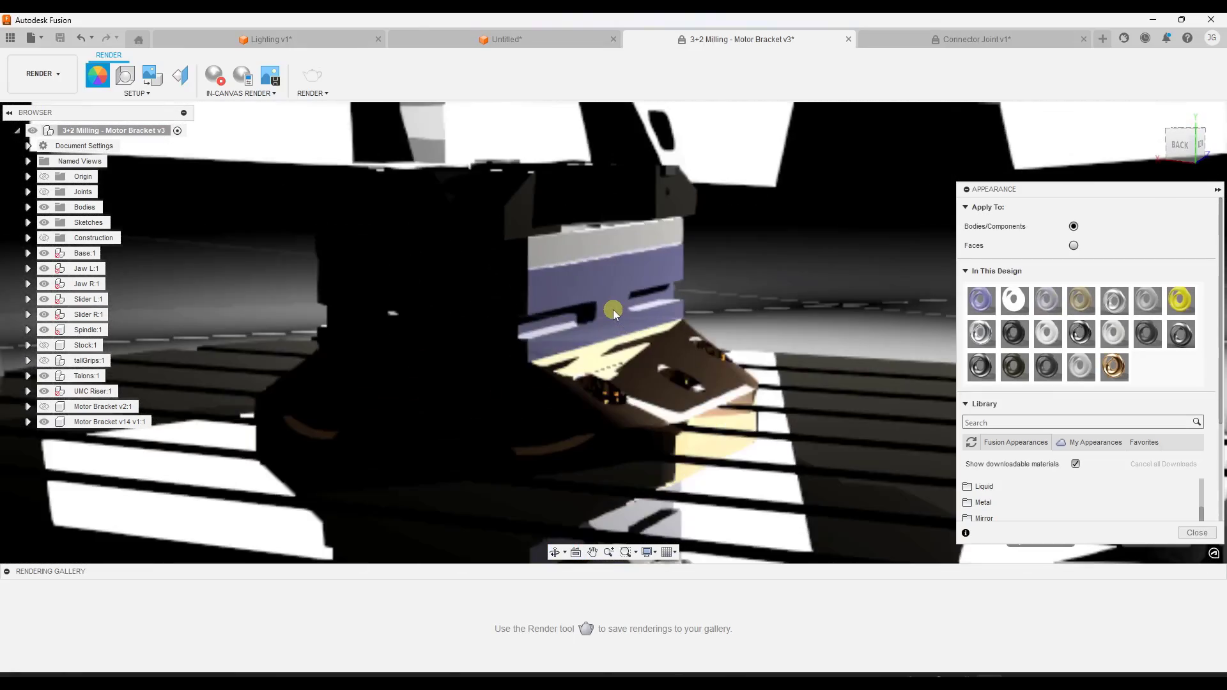